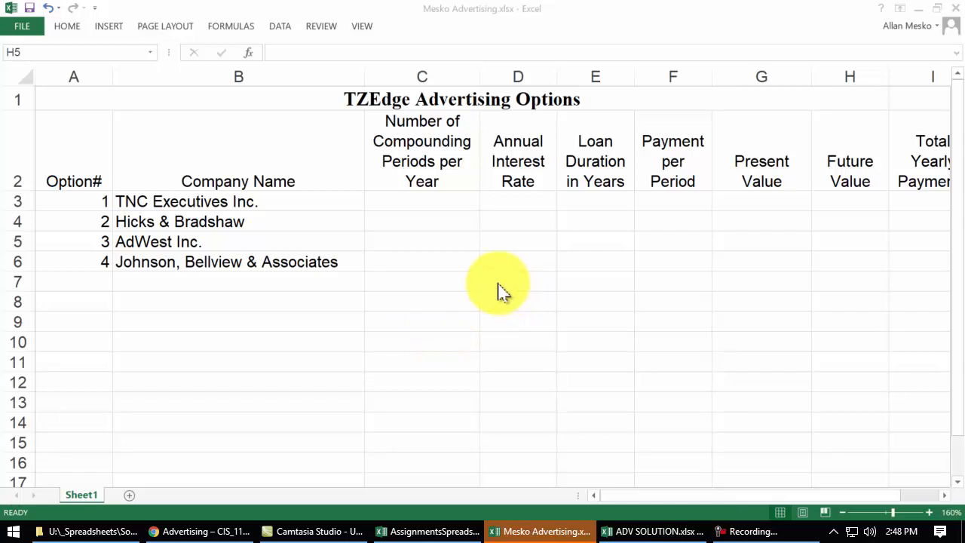
Step: Search for the function "pmt" and open the arguments of the PMT function for cell C6
left_click(440, 282)
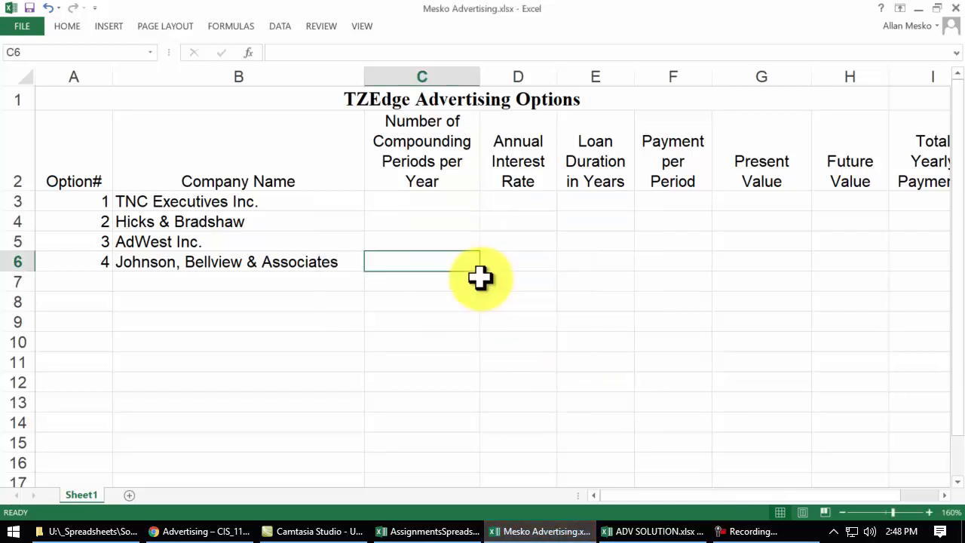
left_click(250, 52)
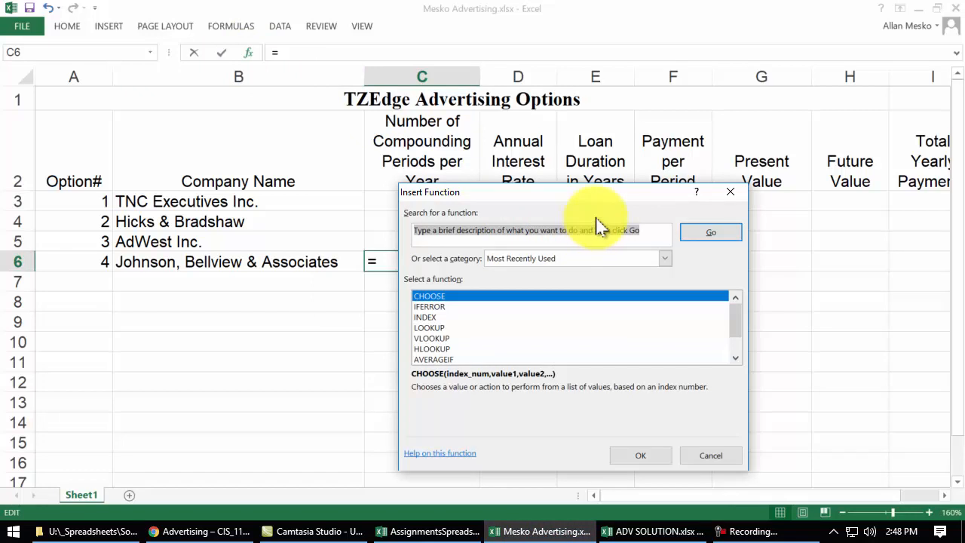
type("pmt")
key("Return")
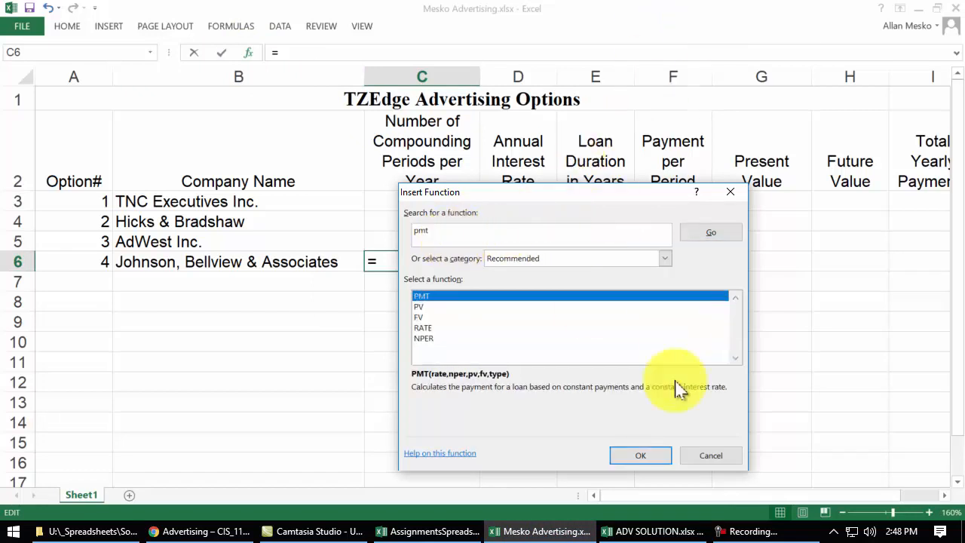
left_click(646, 458)
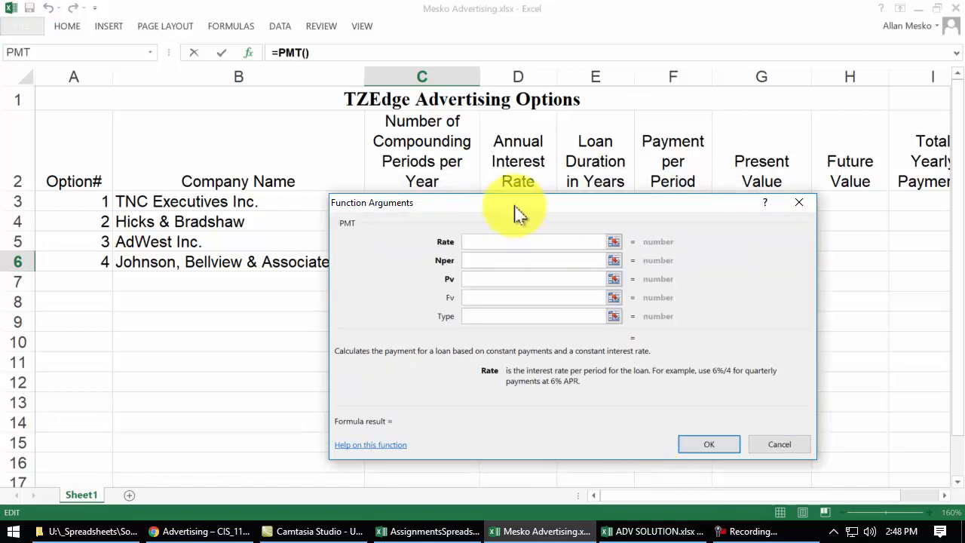
Step: Examine the descriptions of PMT's Rate, Nper, Pv, Fv and Type arguments, and cancel the function
left_click(487, 237)
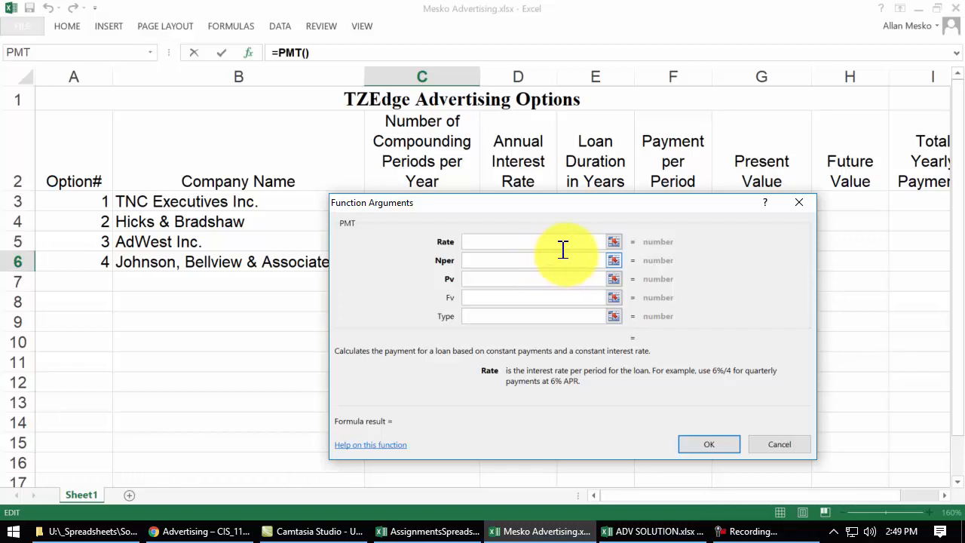
left_click(505, 259)
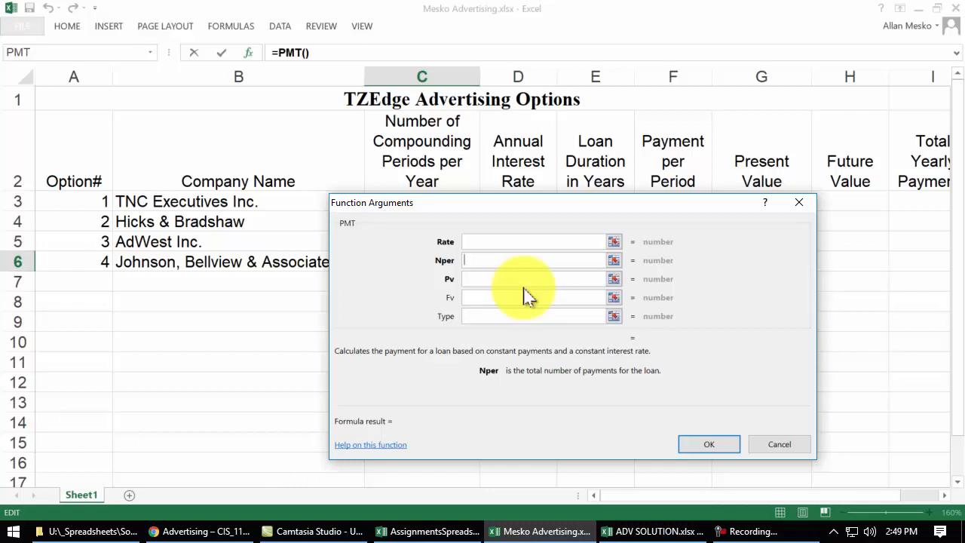
left_click(483, 279)
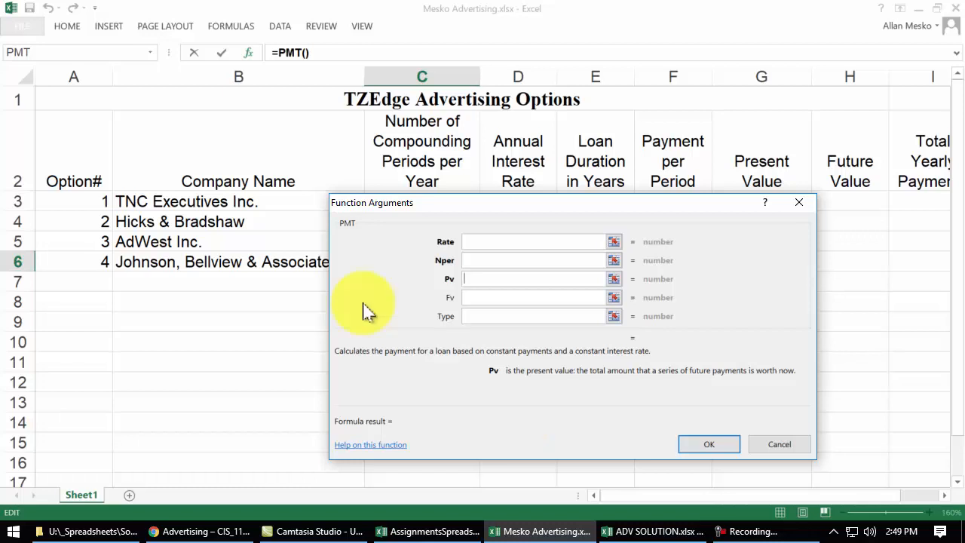
left_click(477, 297)
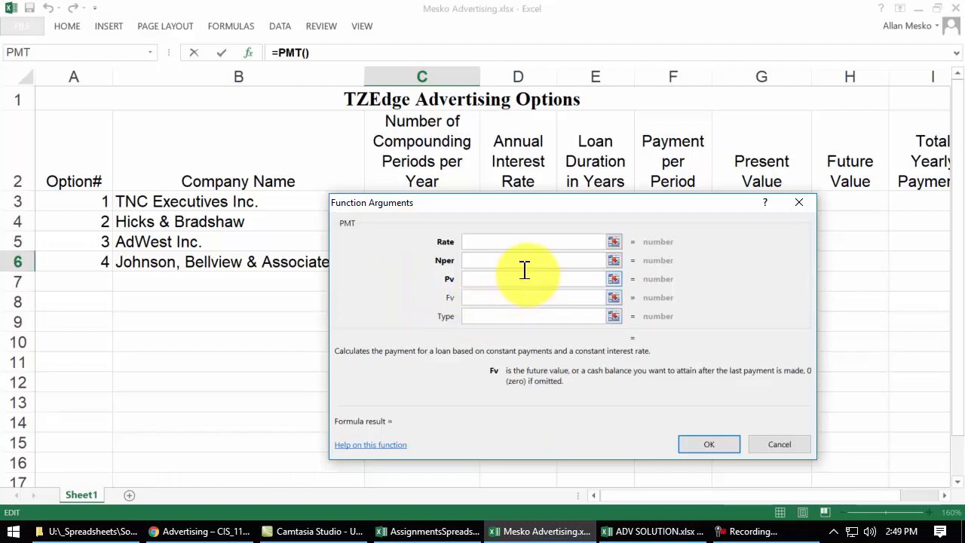
left_click(482, 313)
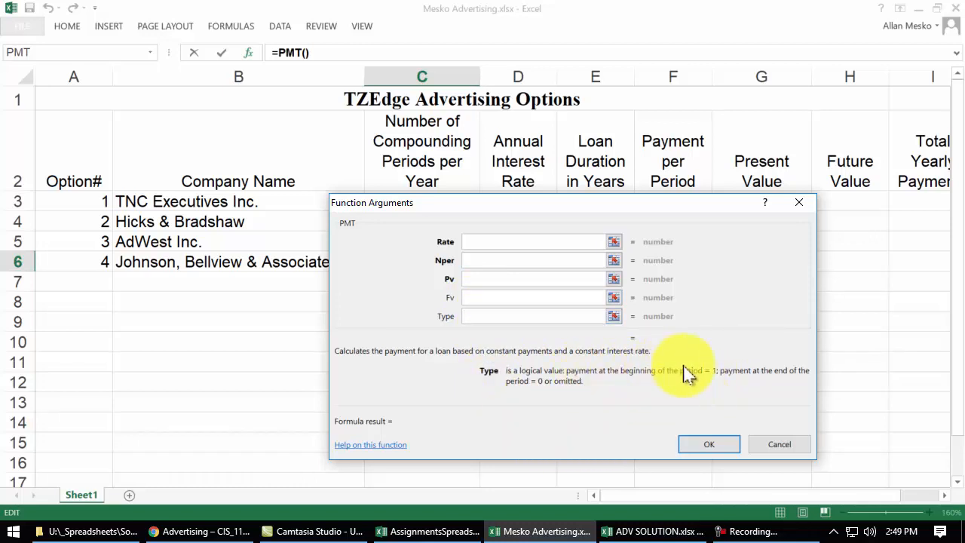
left_click_drag(614, 205, 603, 72)
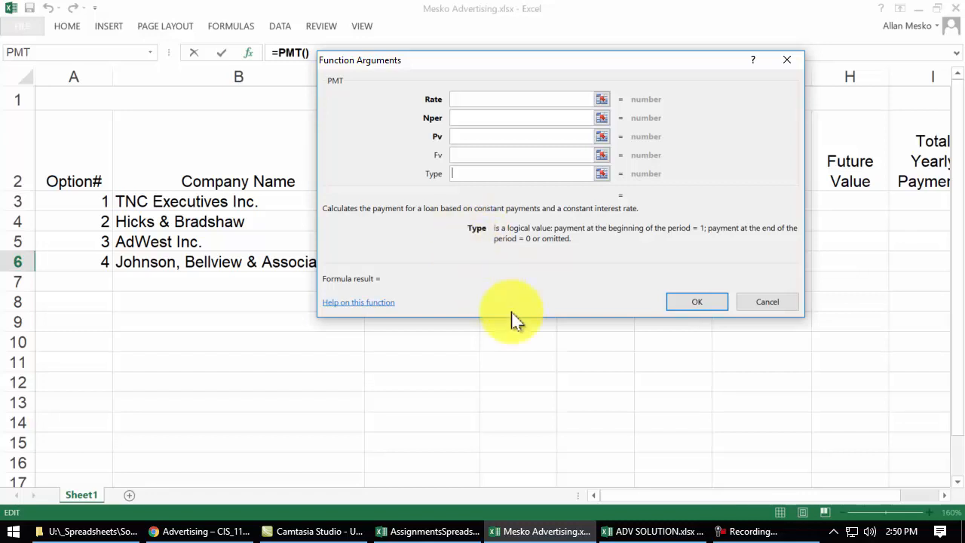
left_click(759, 300)
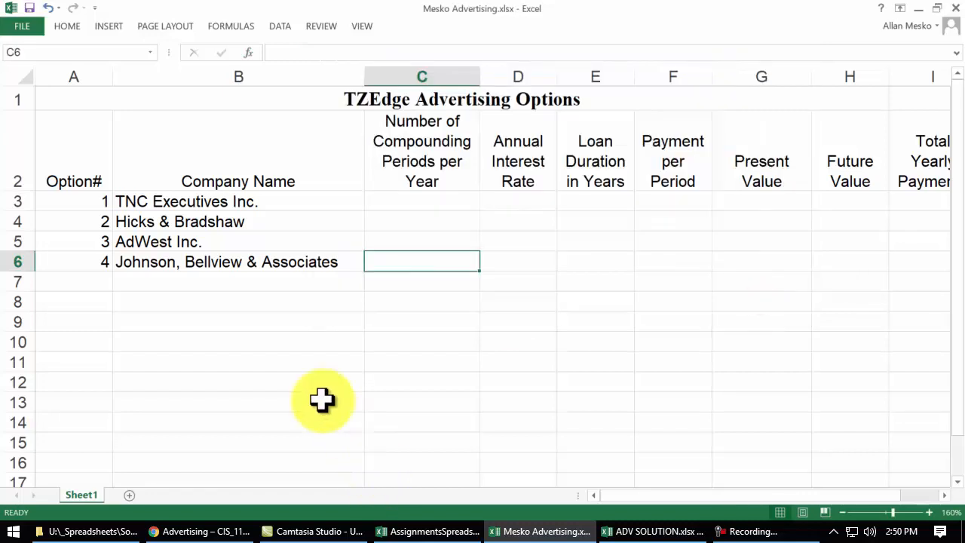
Step: Enter a payment per period of 8500 and a loan duration of 2 years for TNC Executives Inc
left_click_drag(89, 199, 819, 193)
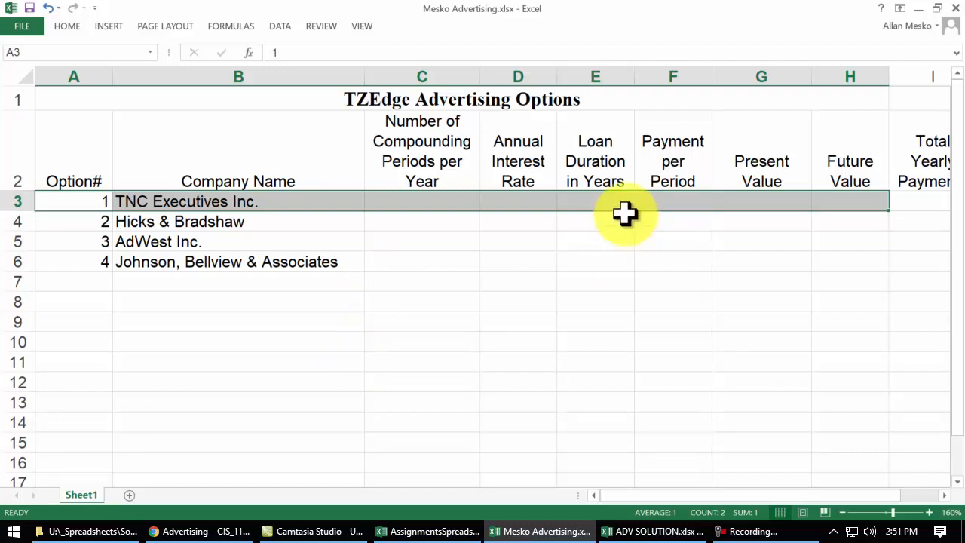
left_click(674, 197)
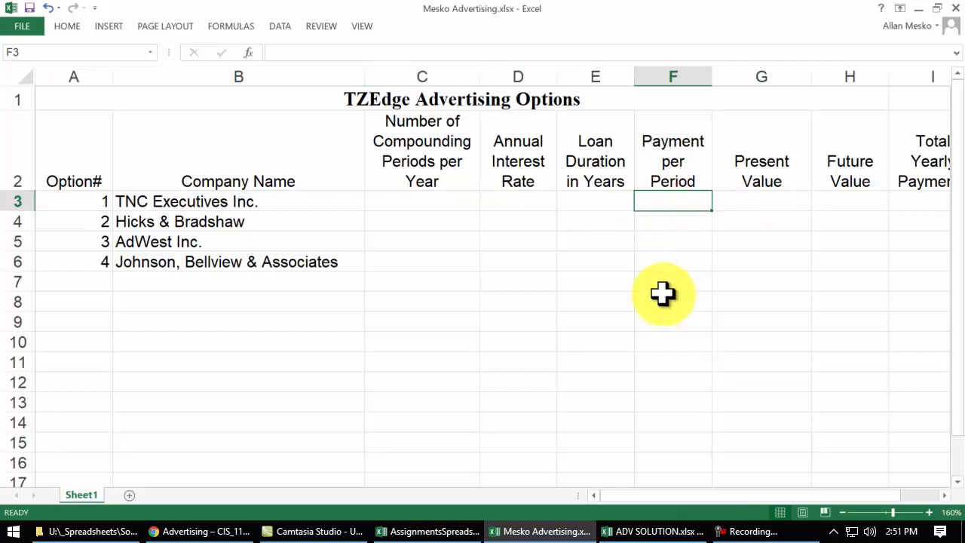
type("8500")
key("Return")
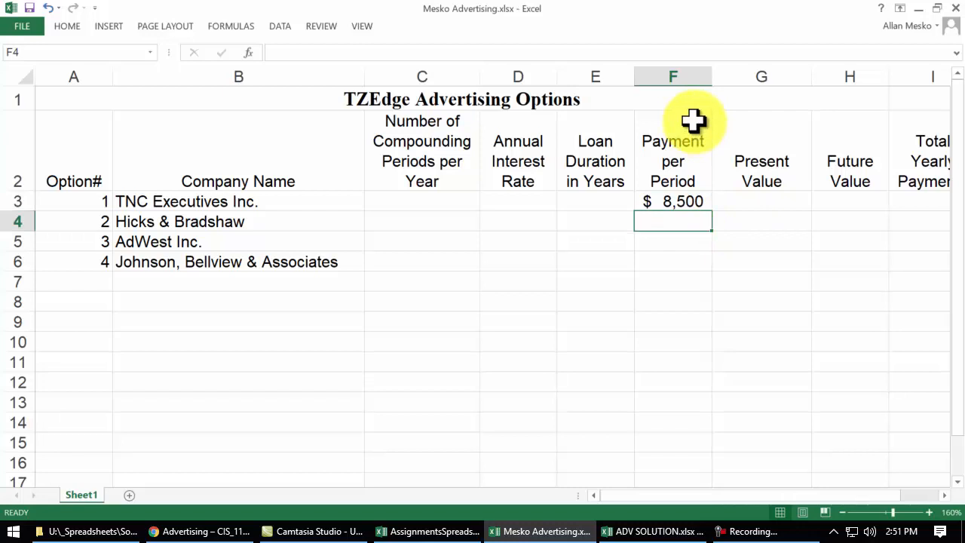
left_click(580, 208)
type("2")
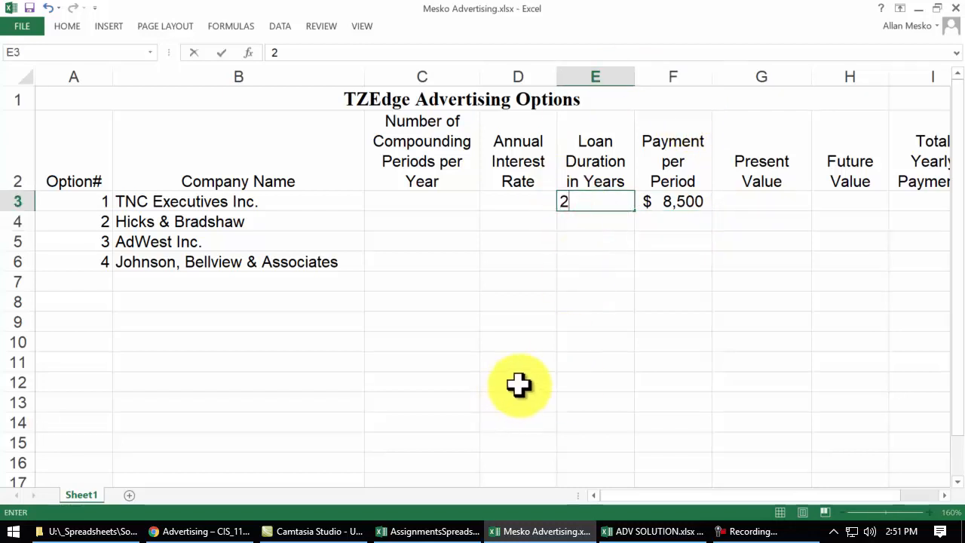
key("Return")
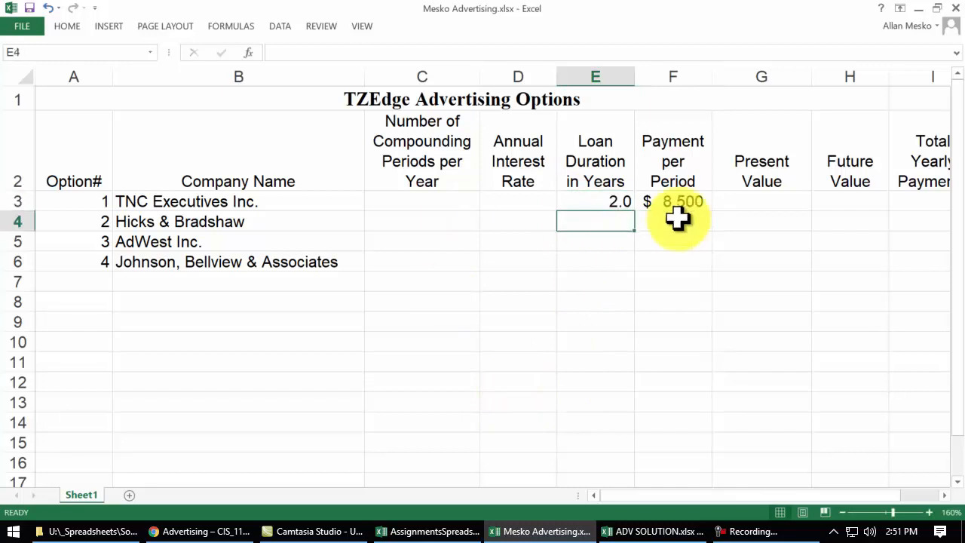
Step: Enter a present value of 65000 and a future value of 0 for TNC Executives Inc
left_click(761, 202)
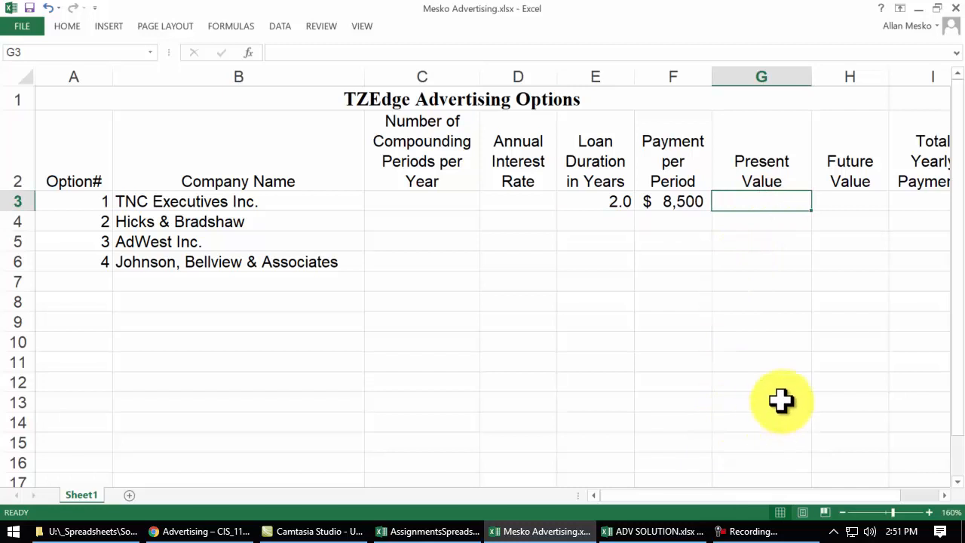
type("65000")
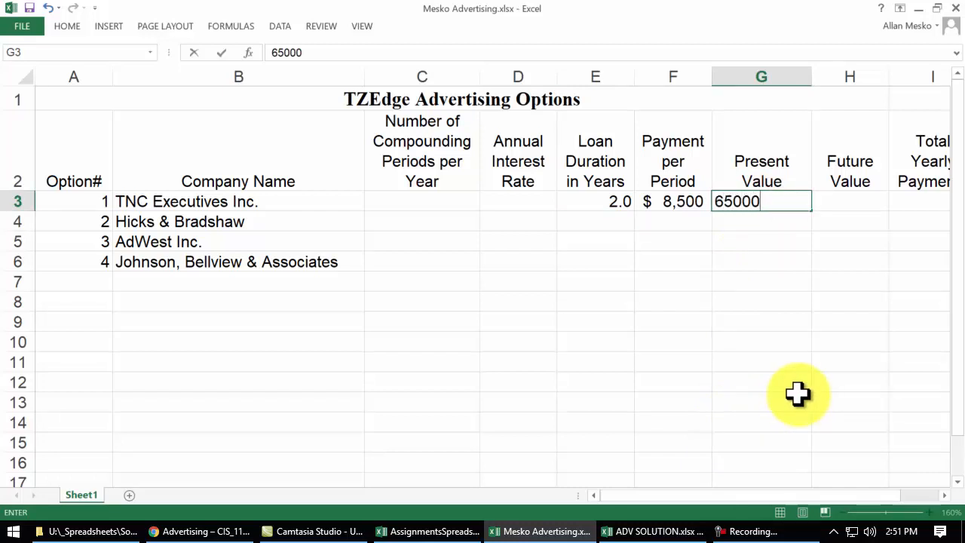
key("Return")
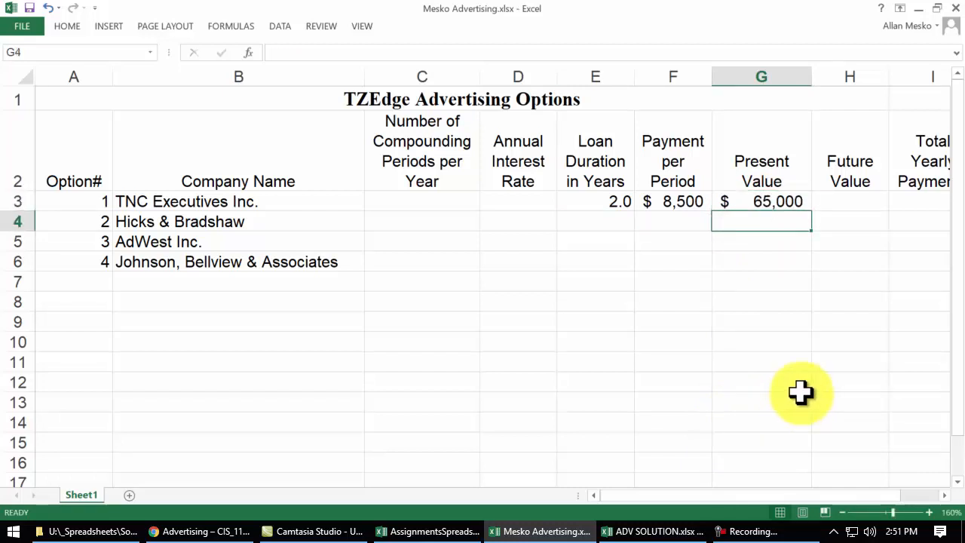
left_click(841, 202)
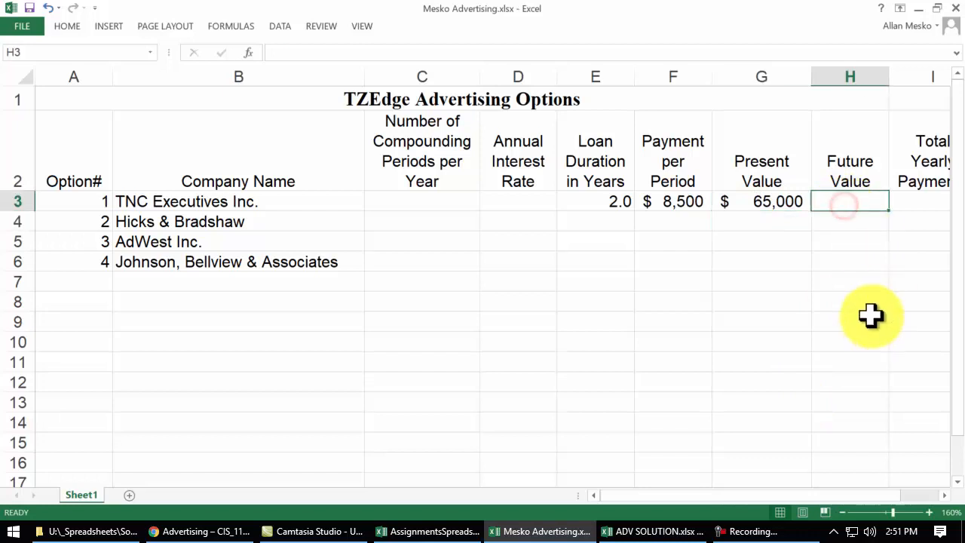
type("0")
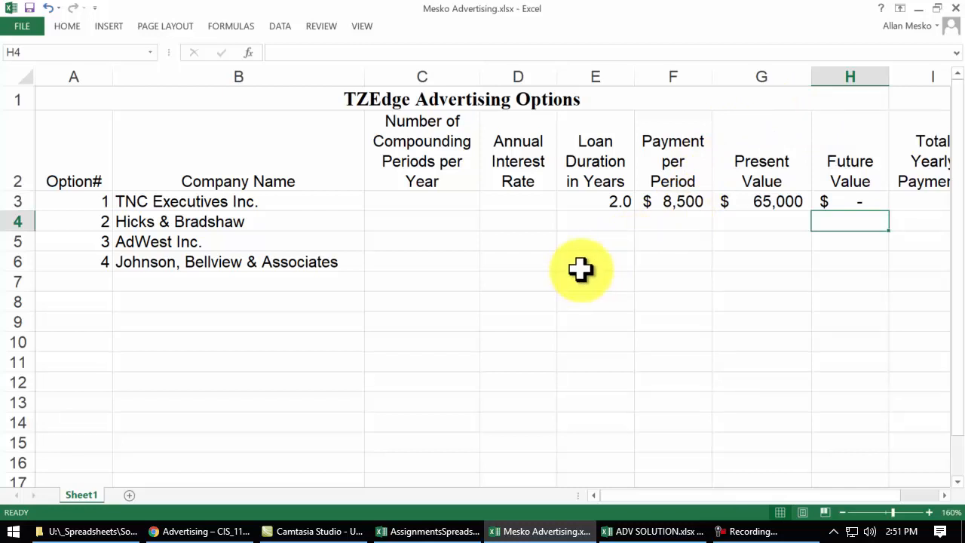
Step: Set TNC Executives Inc.'s compounding periods per year to 4 and make its payment per period -8500
left_click(420, 202)
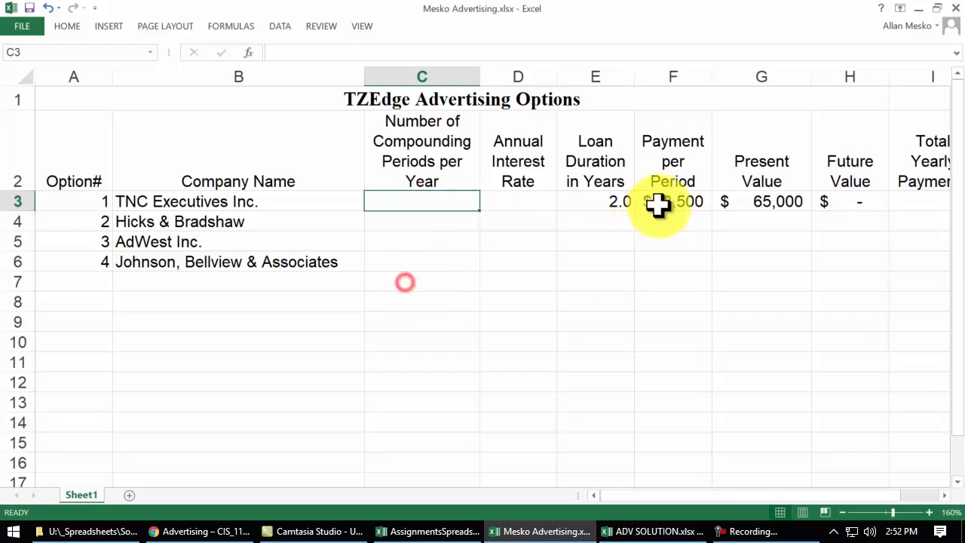
type("4")
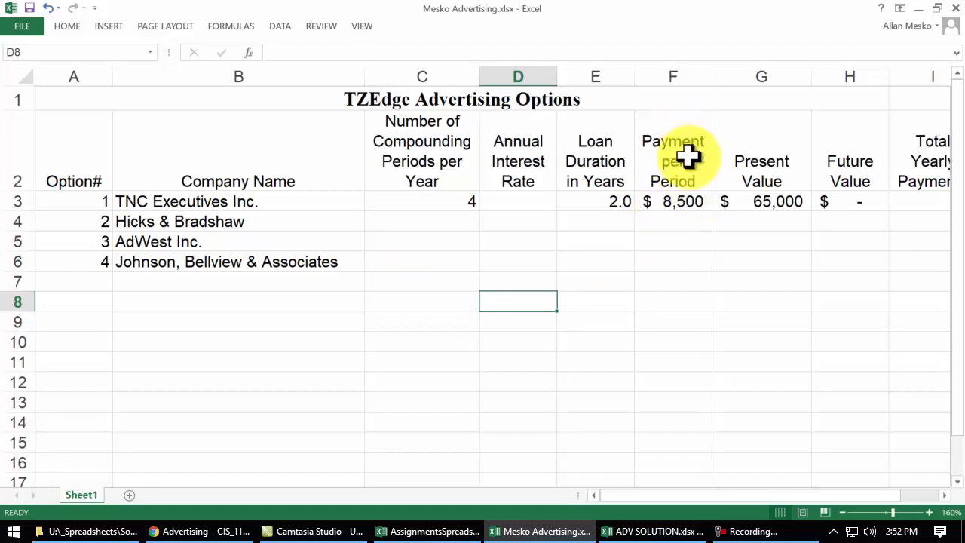
double_click(653, 205)
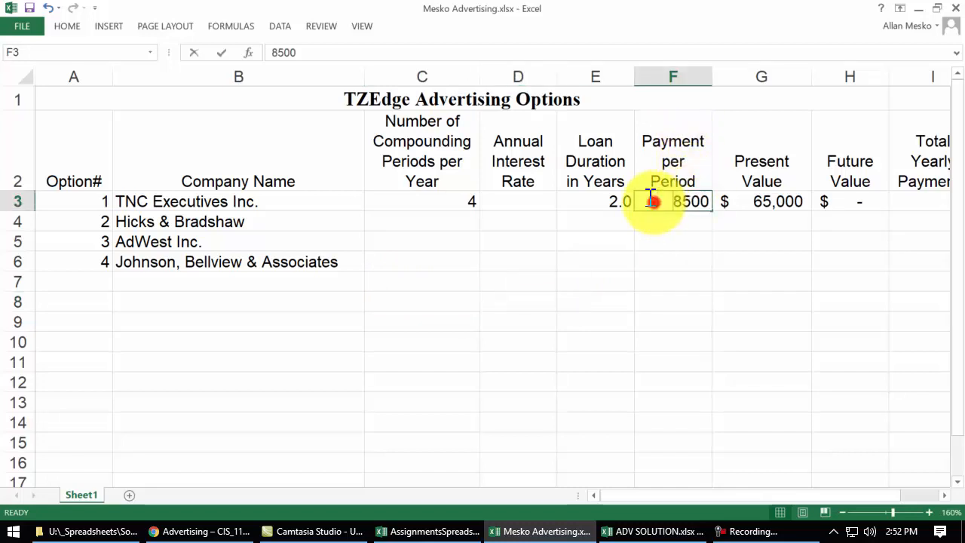
type("-")
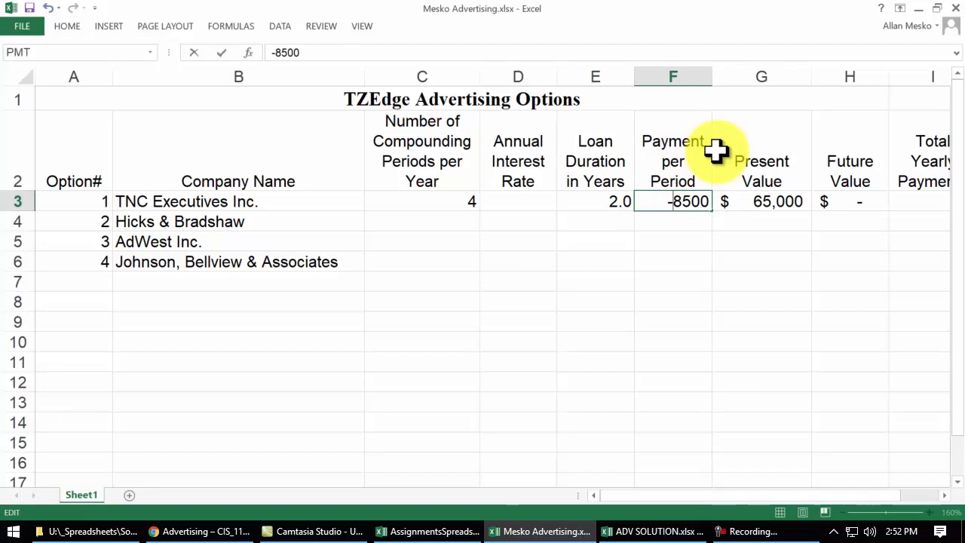
key("Return")
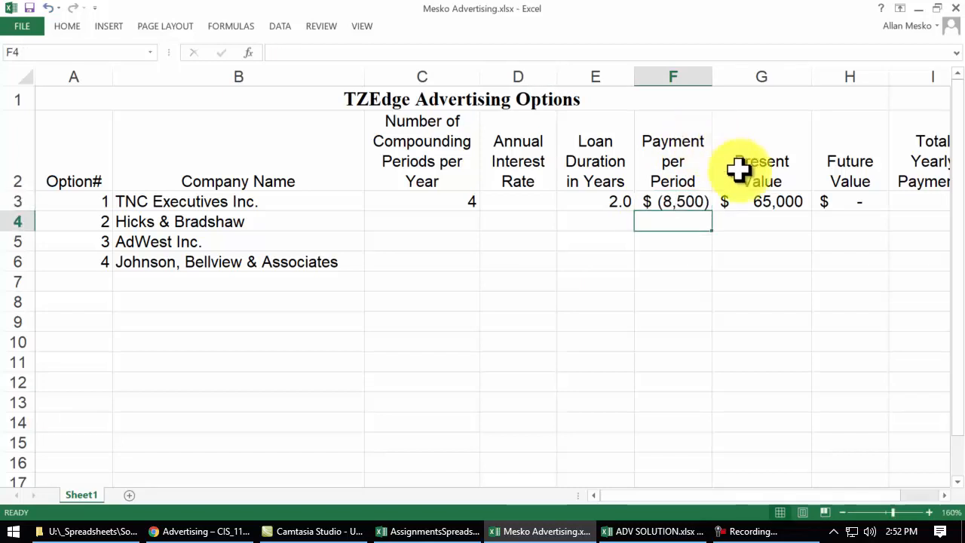
Step: Start the RATE function from the Financial category for TNC Executives Inc.'s annual interest rate in D3
left_click(513, 202)
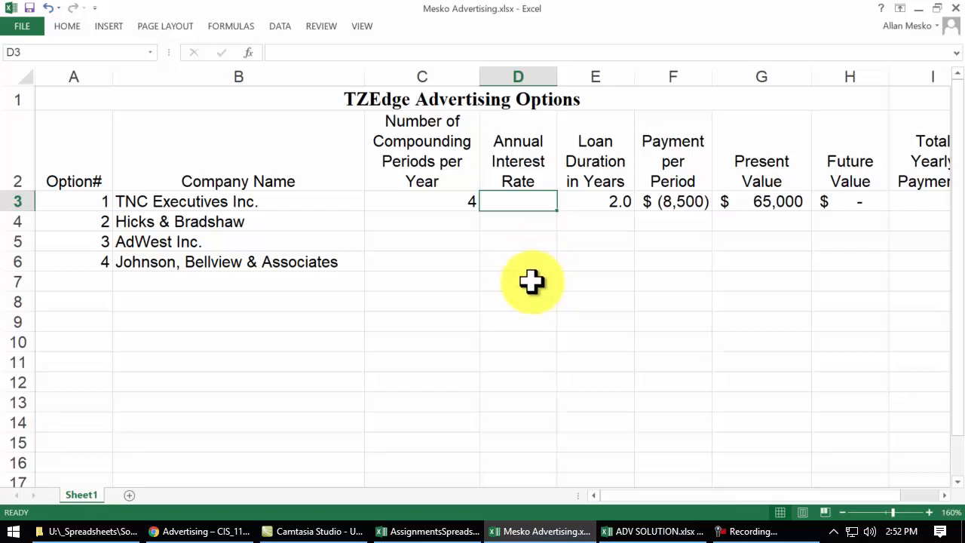
left_click(247, 53)
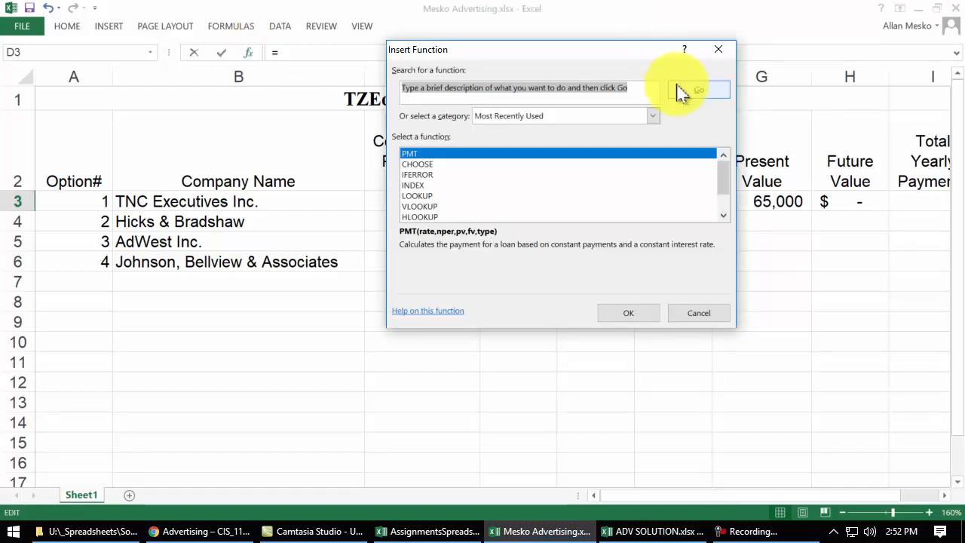
left_click(652, 117)
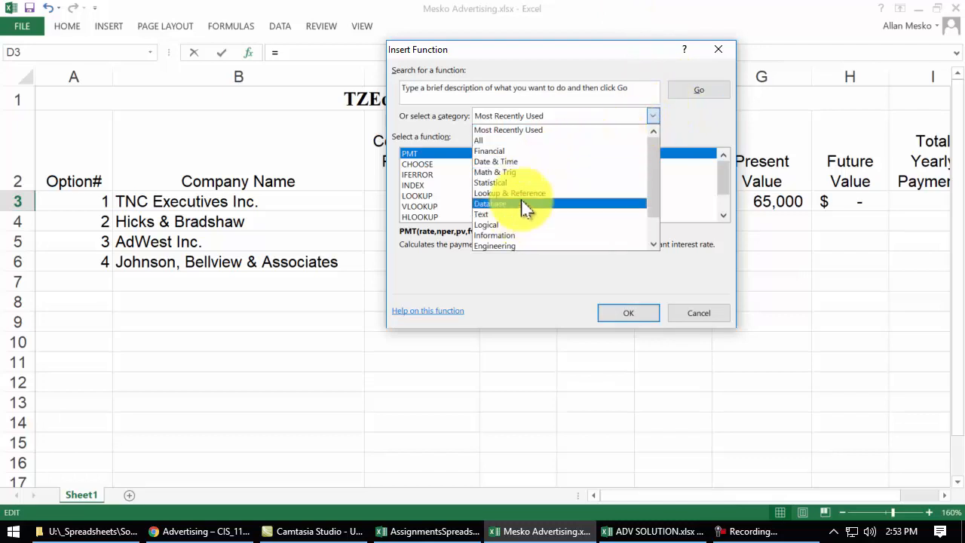
left_click(515, 152)
key("r")
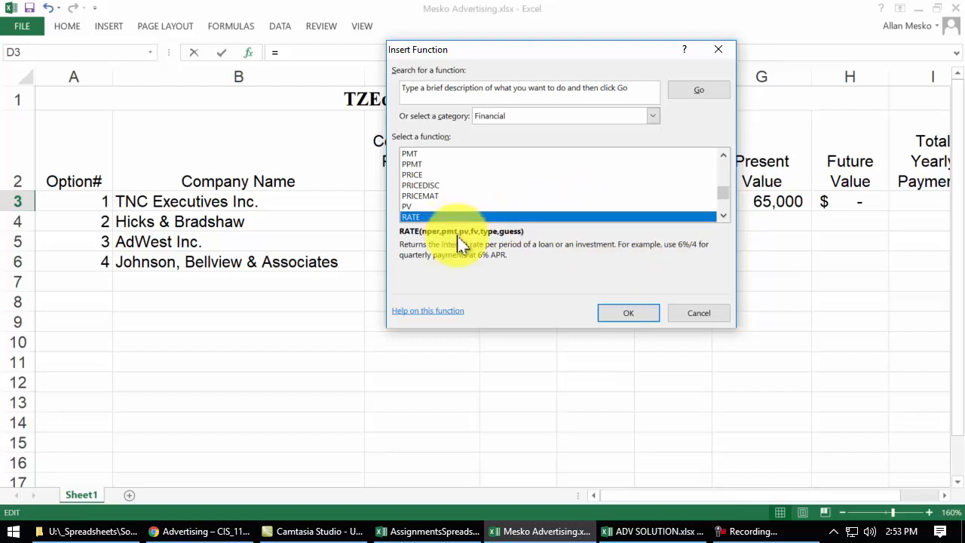
left_click_drag(487, 52, 641, 243)
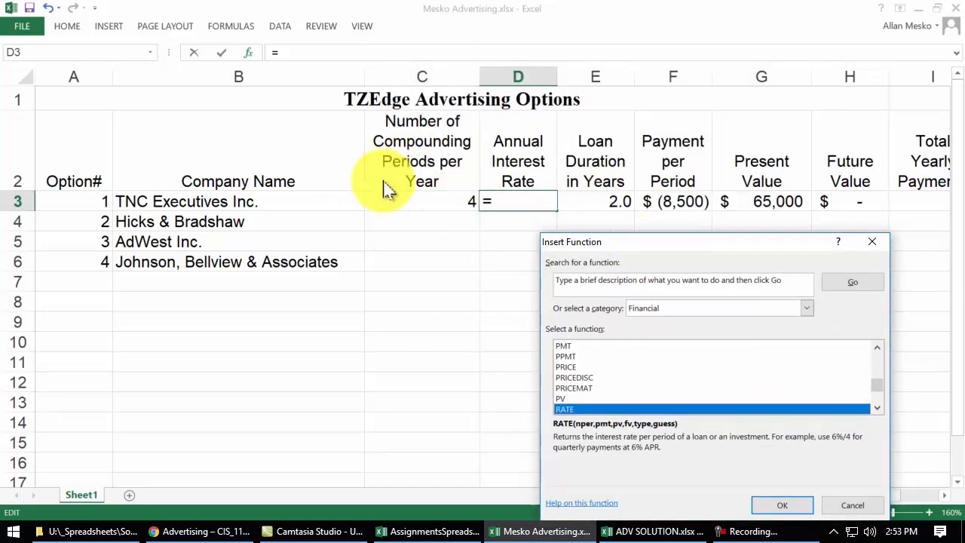
left_click_drag(655, 245, 610, 141)
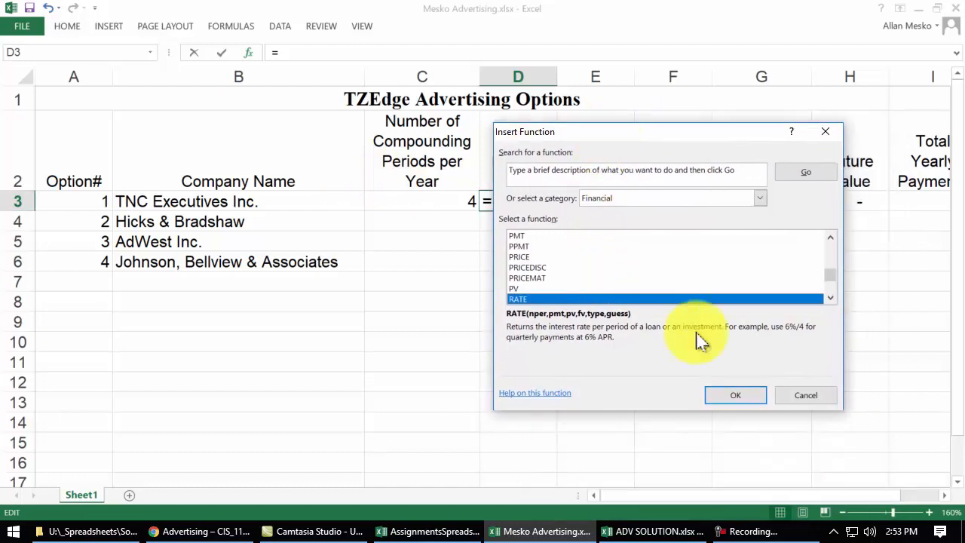
left_click(729, 399)
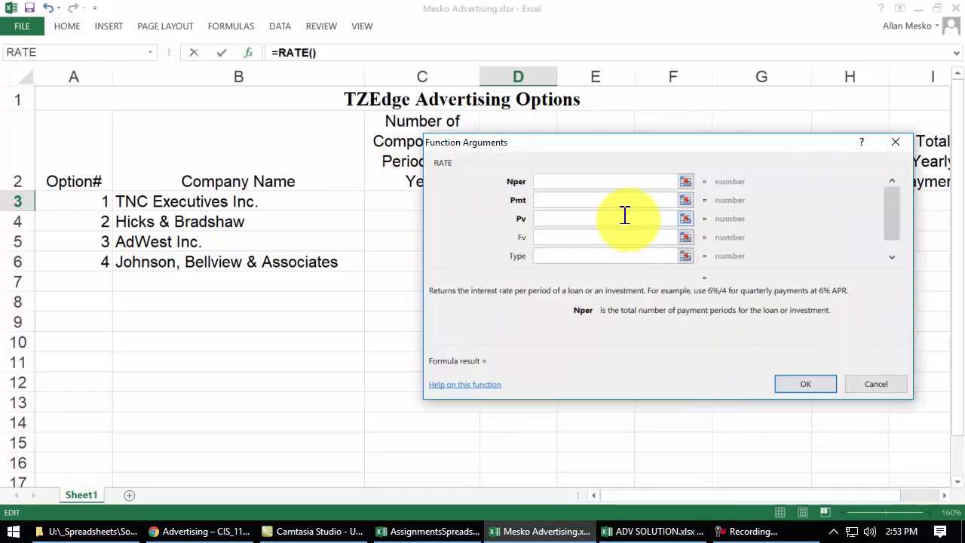
left_click_drag(593, 148, 217, 51)
left_click_drag(340, 49, 318, 25)
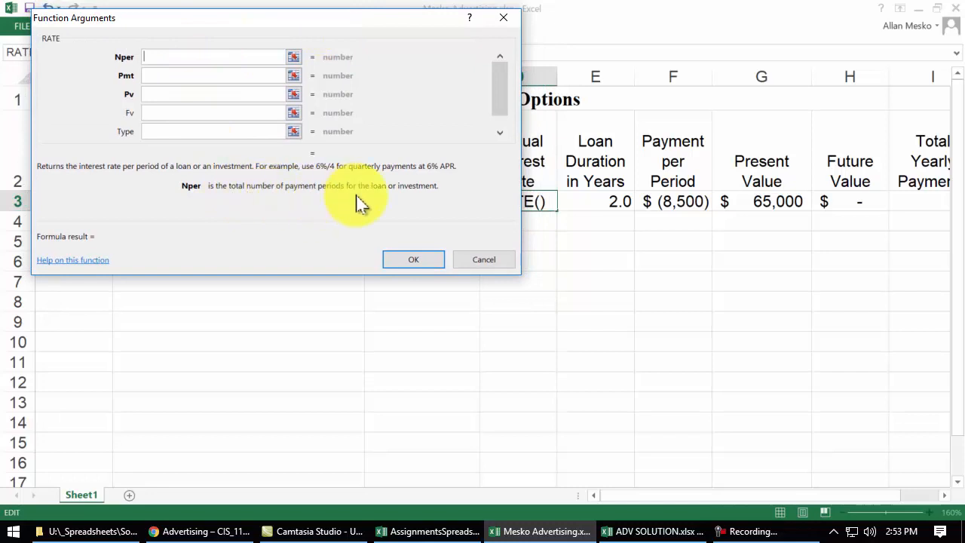
Step: Set the number of periods in D3's RATE function to C3*E3, compounding periods times loan duration
left_click_drag(425, 30, 650, 256)
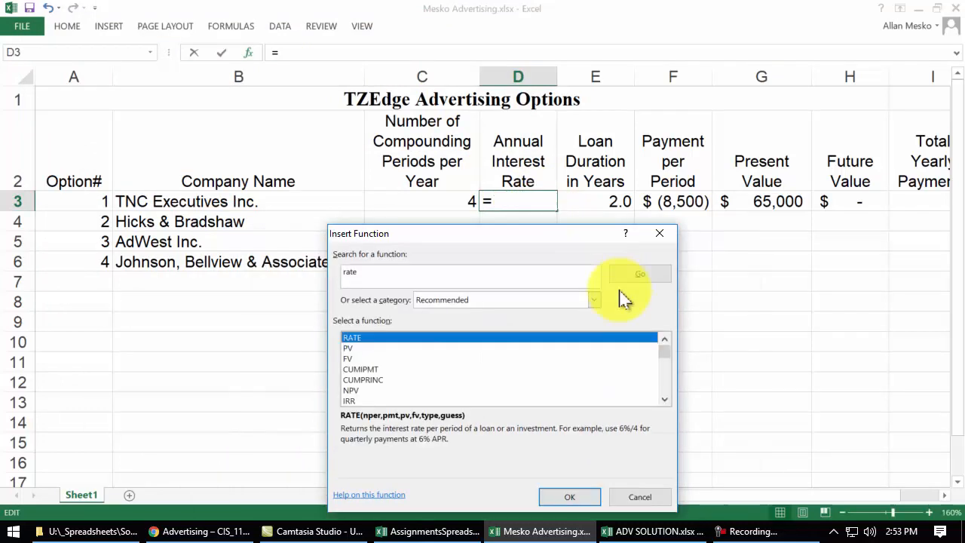
left_click(567, 497)
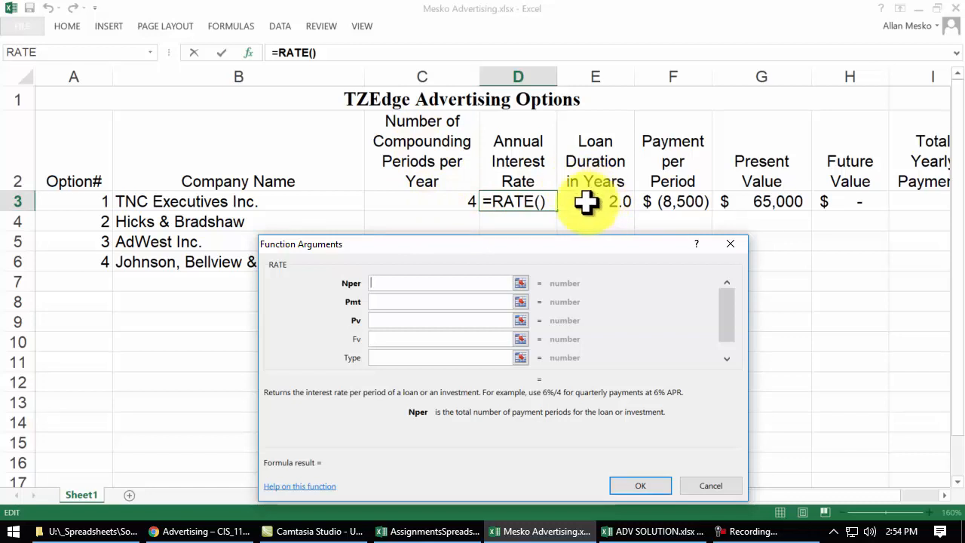
left_click(437, 199)
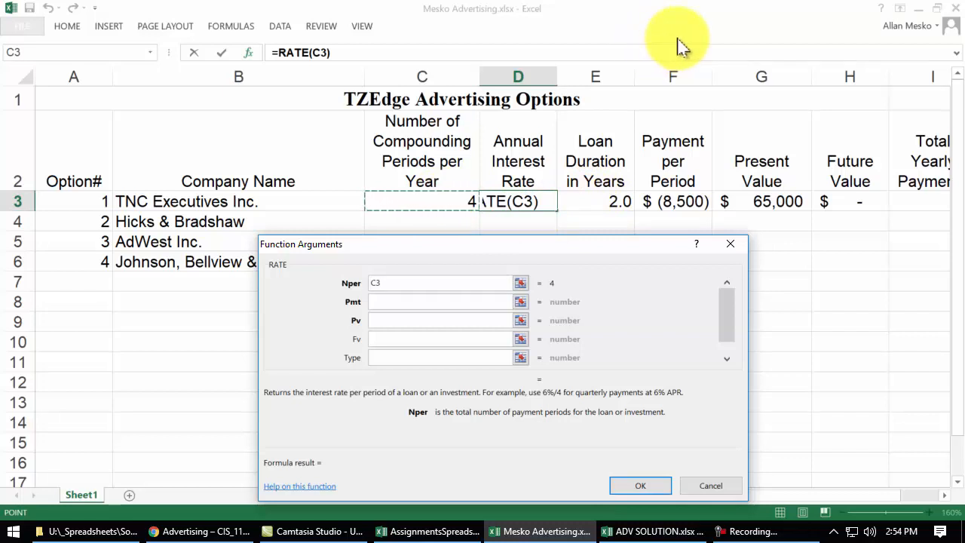
type("*")
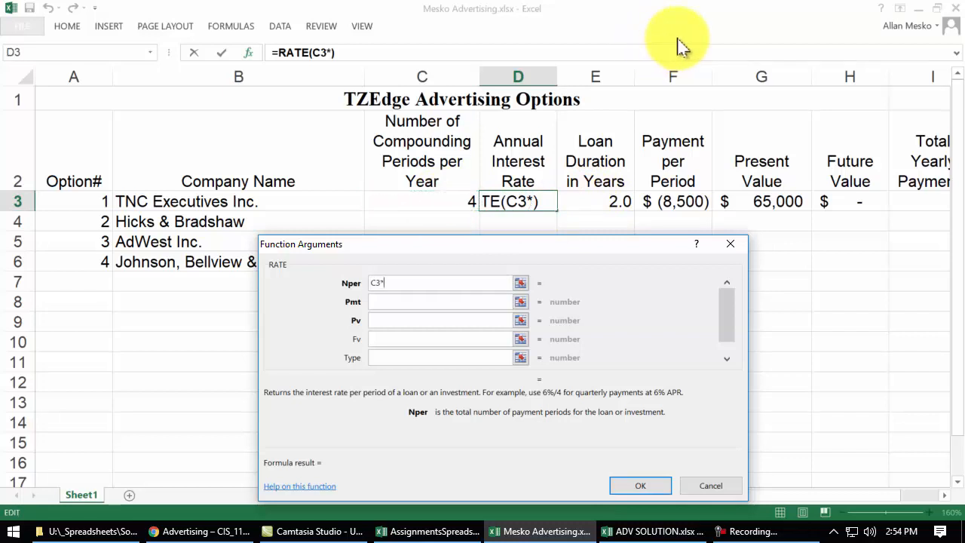
left_click(601, 202)
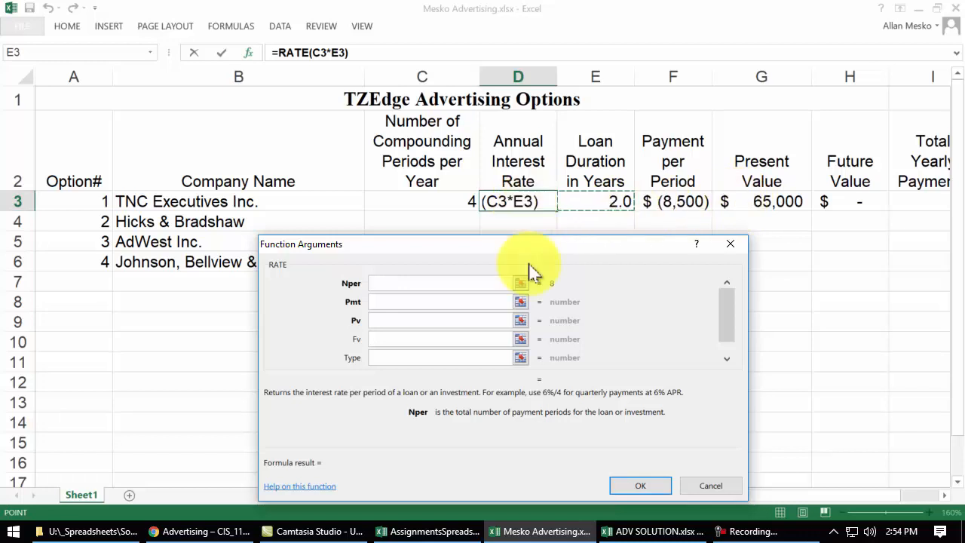
Step: Set the RATE function's payment argument to F3 and its present value argument to G3
left_click(371, 302)
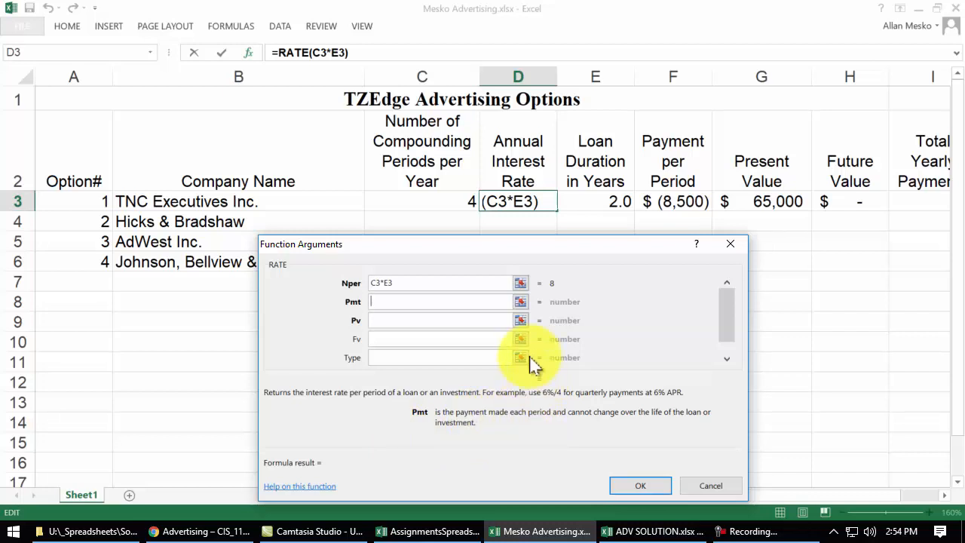
left_click(676, 202)
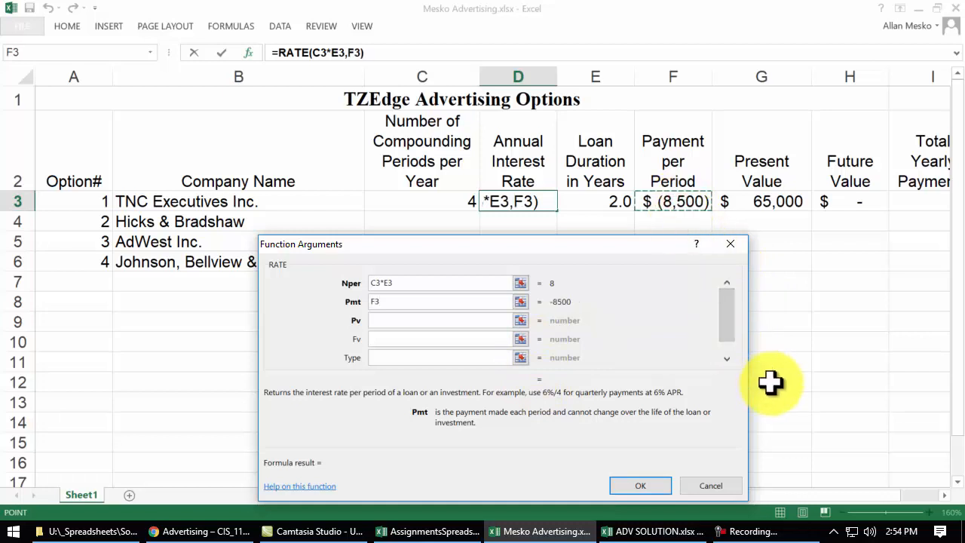
left_click(387, 320)
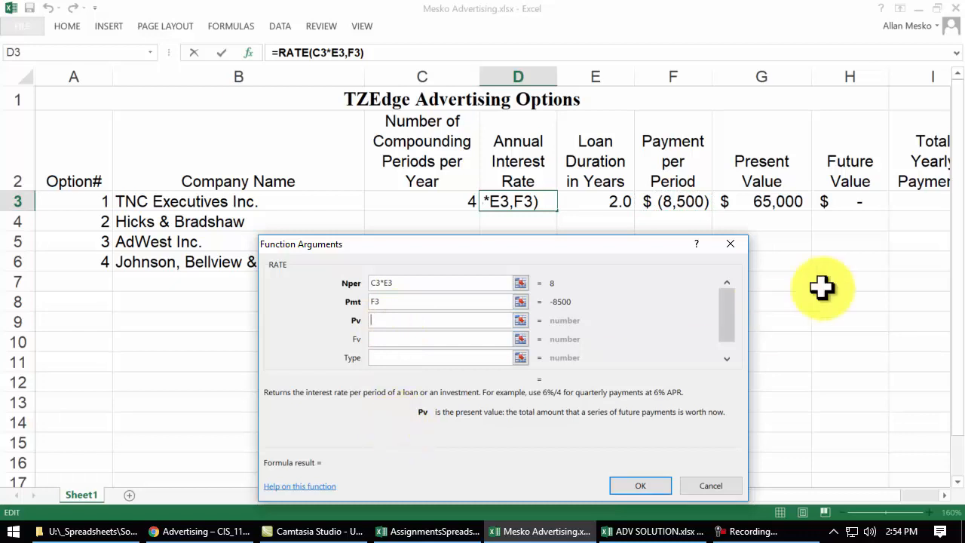
left_click(772, 199)
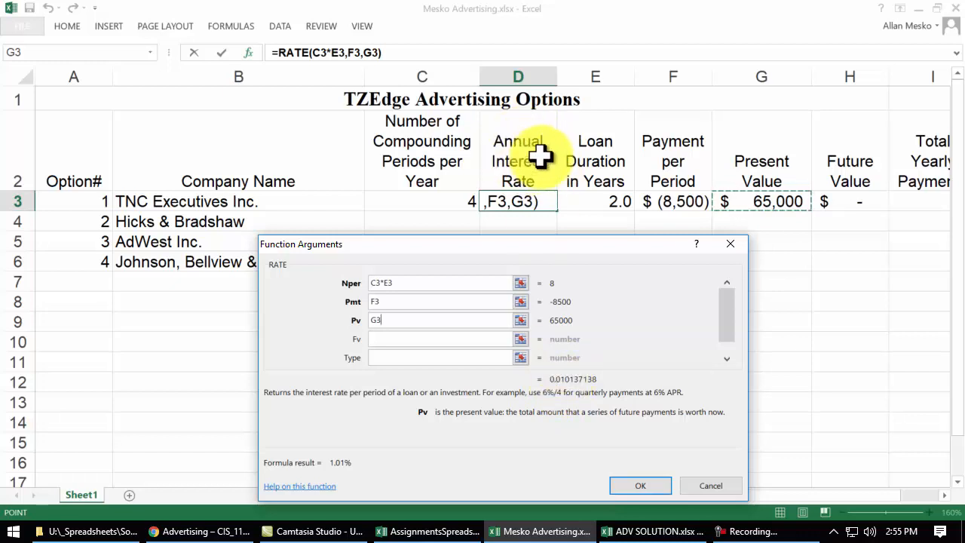
Step: Annualize the rate by multiplying the RATE result by C3, and enter =RATE(C3*E3,F3,G3)*C3 in D3
left_click(545, 202)
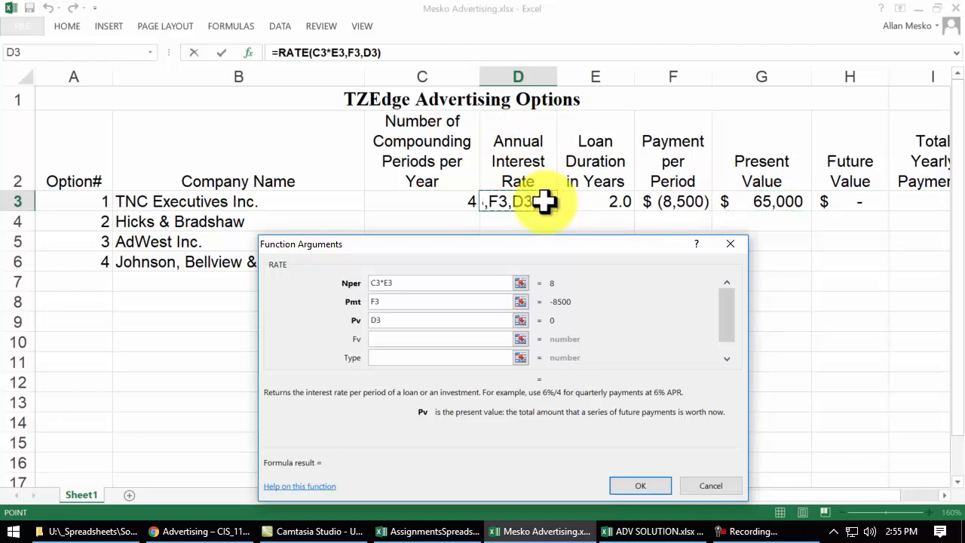
type("*")
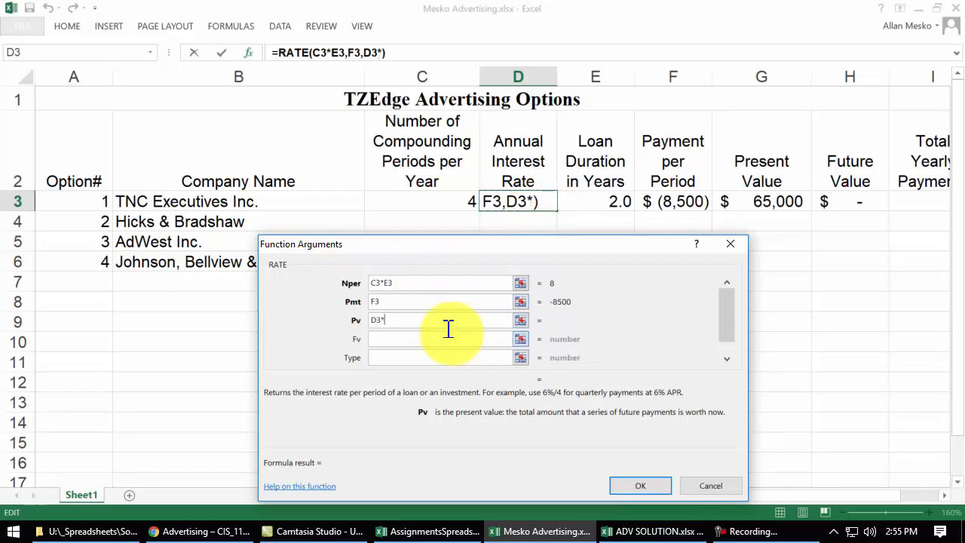
left_click(436, 196)
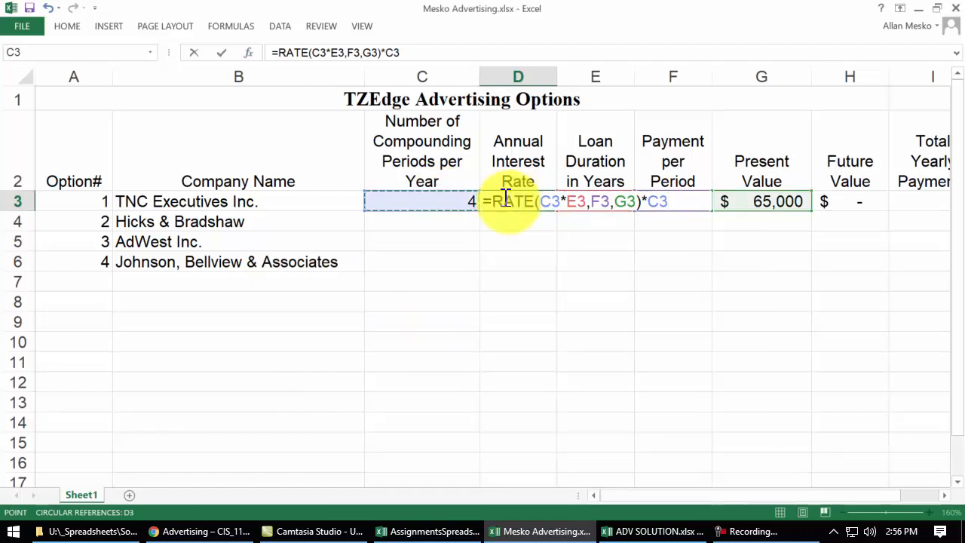
left_click(548, 198)
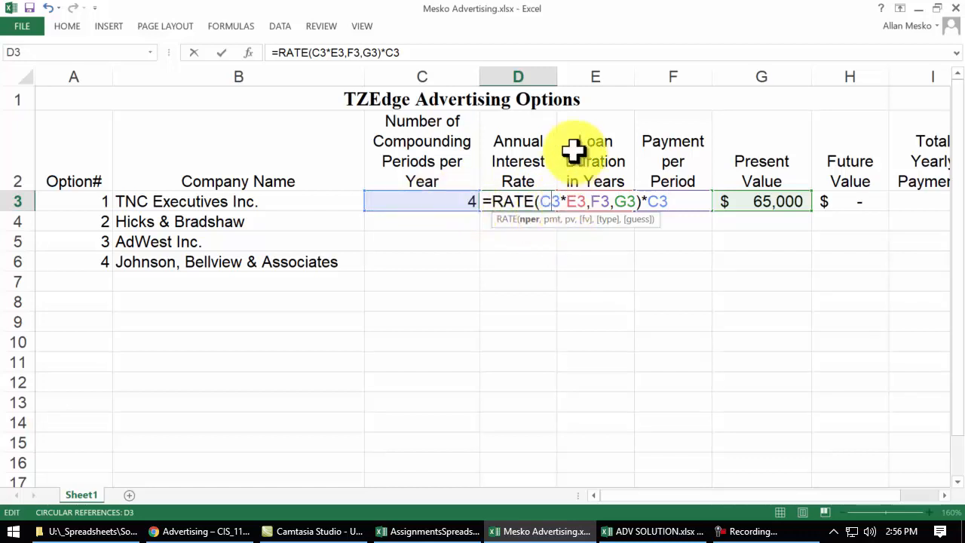
left_click(595, 201)
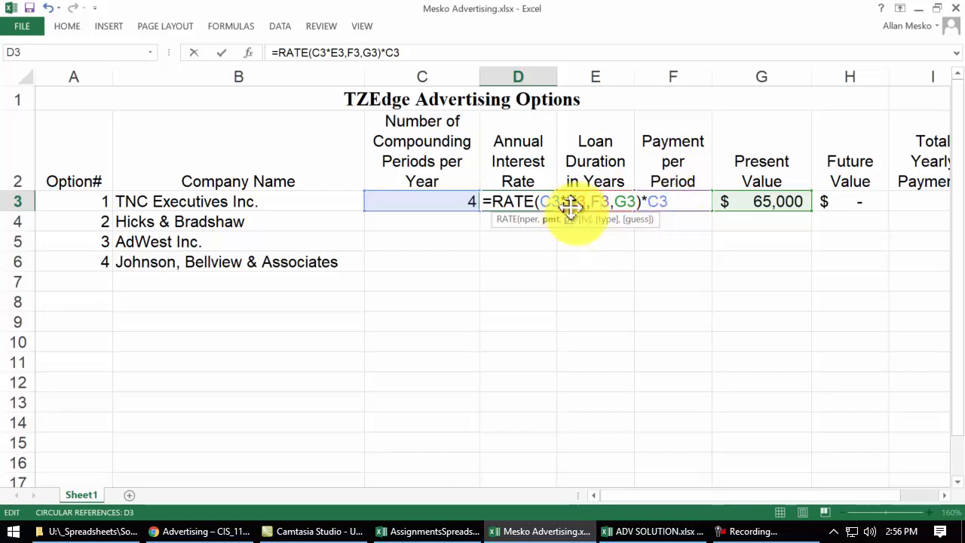
left_click(624, 201)
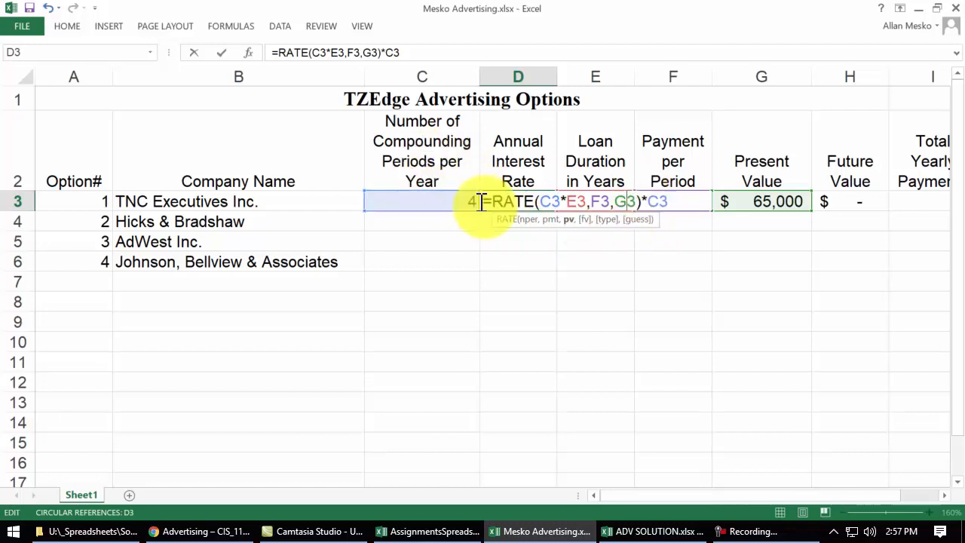
left_click(646, 199)
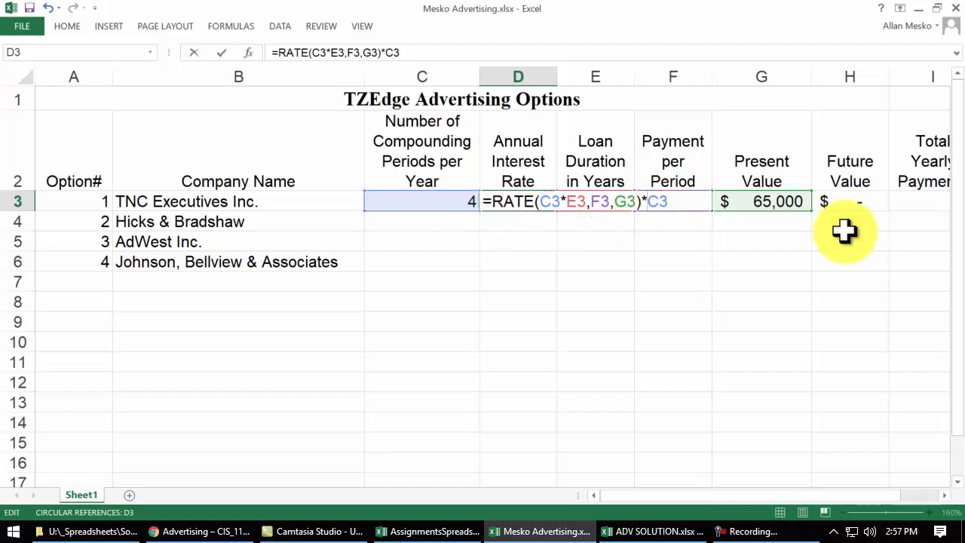
key("Return")
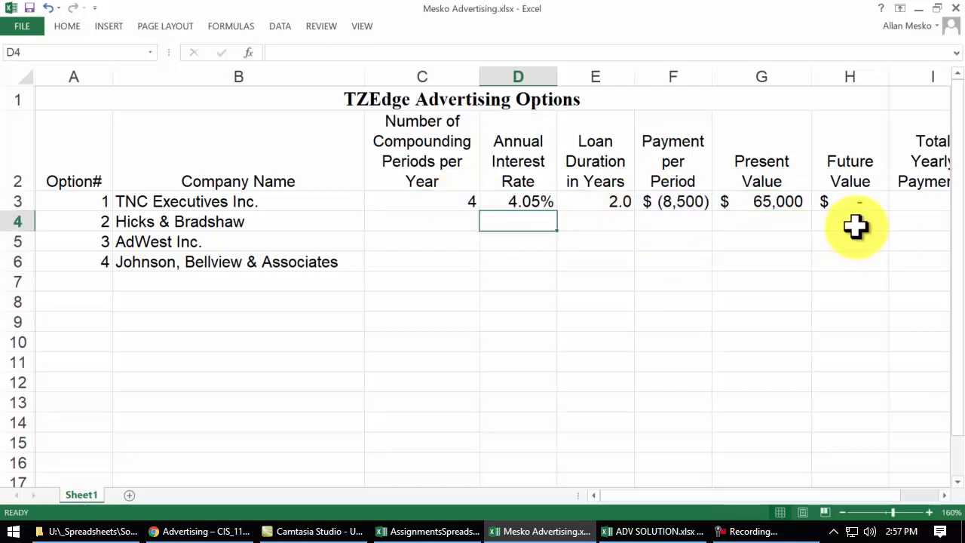
Step: Review the cells used in the rate formula and highlight TNC Executives Inc.'s annual interest rate in D3 with yellow fill
key("Left")
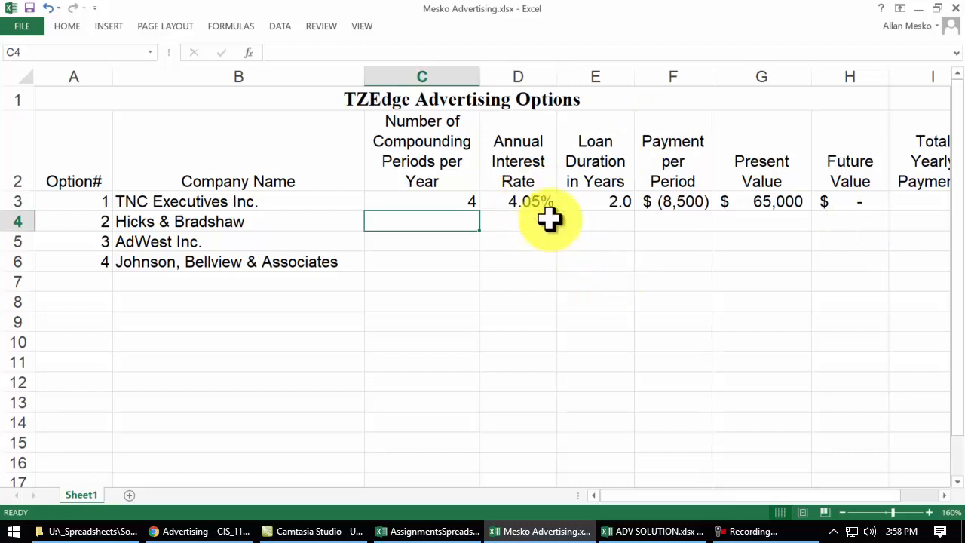
left_click(522, 202)
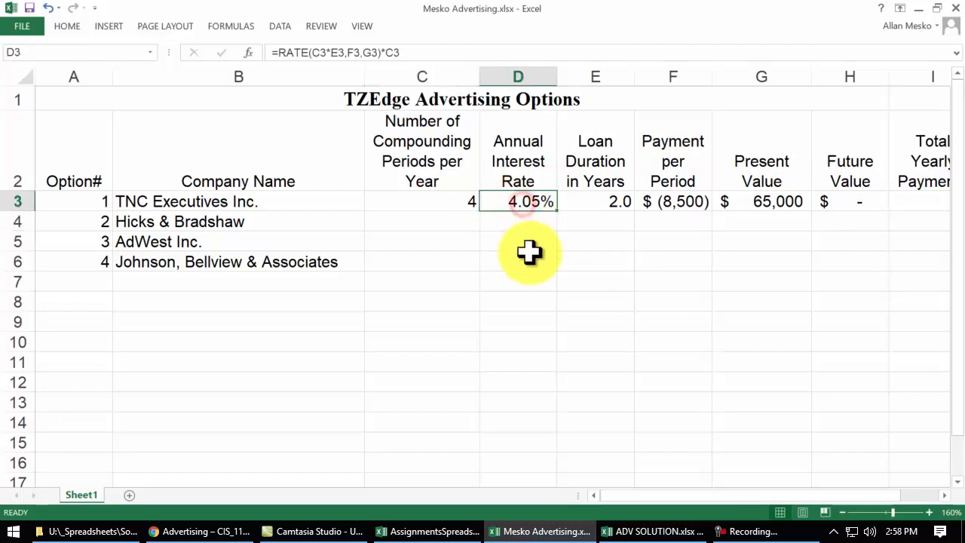
left_click(446, 202)
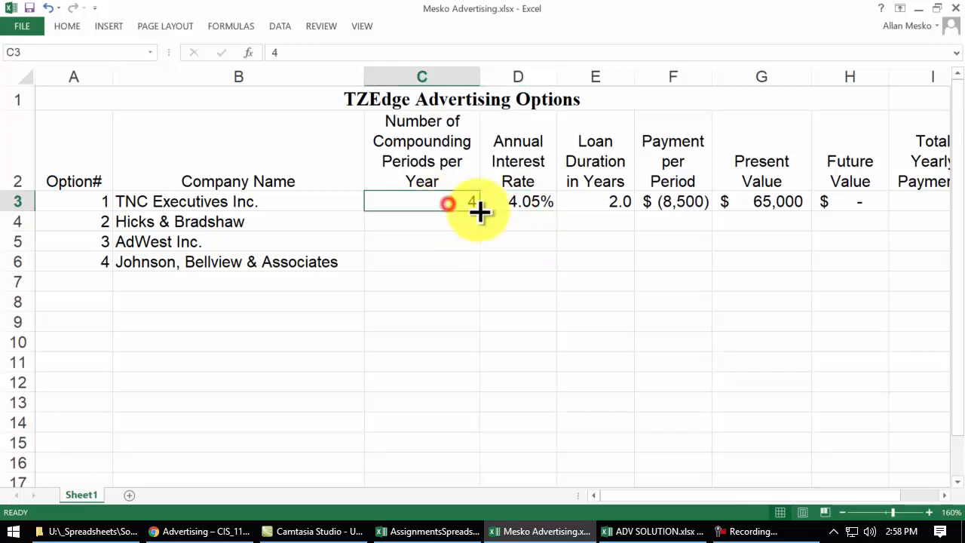
left_click(577, 202)
left_click(658, 202)
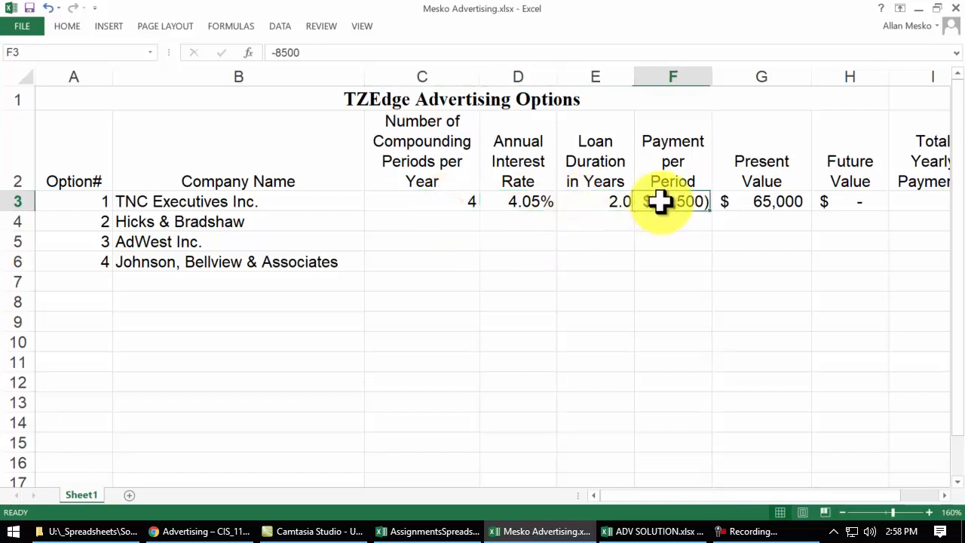
left_click(756, 202)
left_click(525, 201)
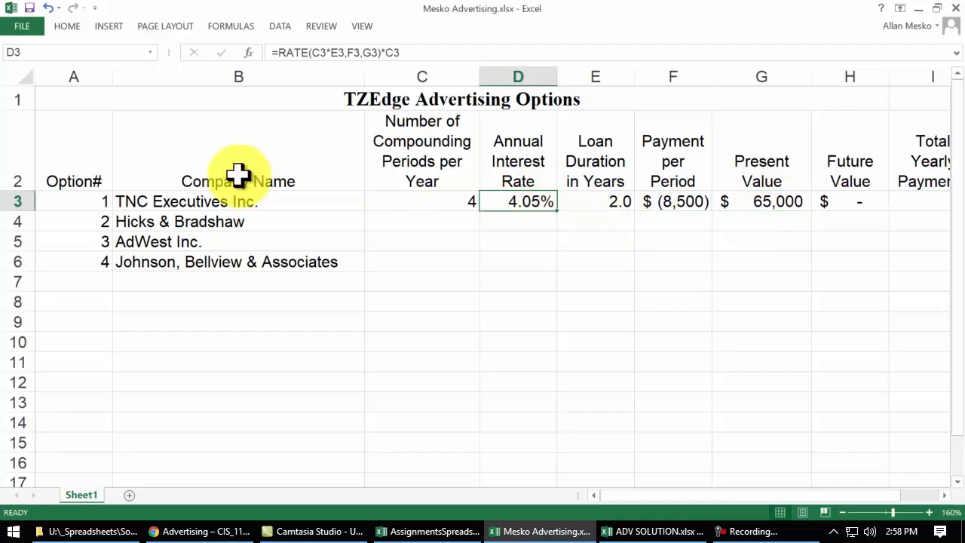
left_click(67, 30)
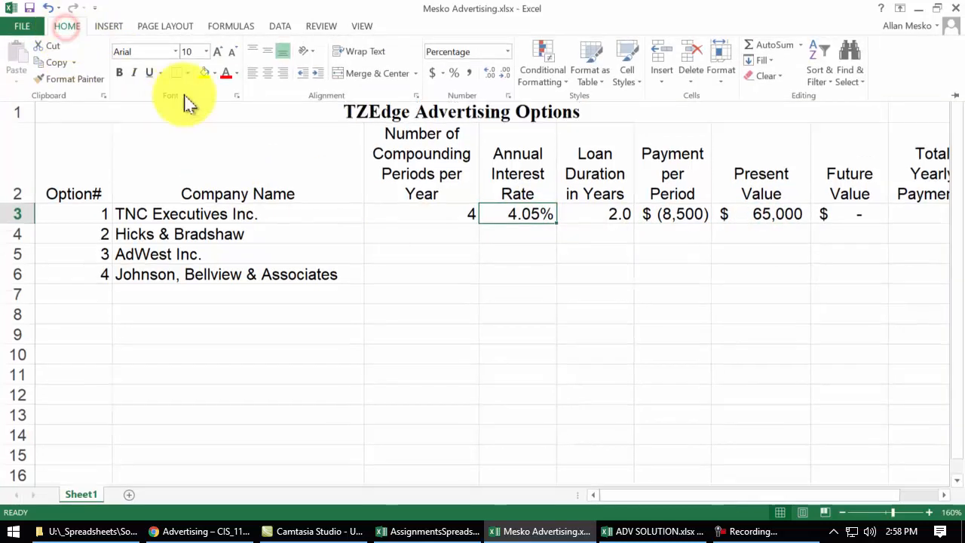
left_click(205, 75)
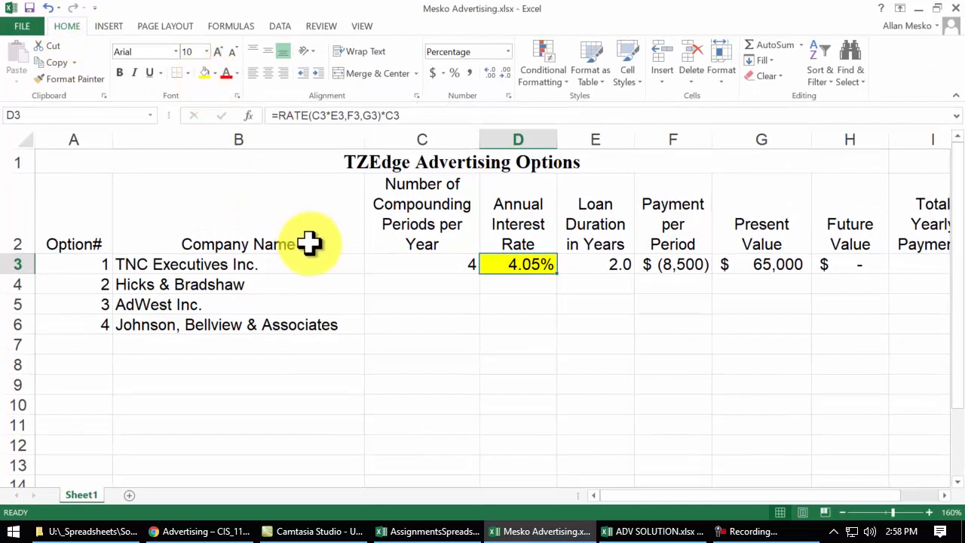
Step: Enter a present value of 55000 and a future value of 0 for Hicks & Bradshaw
left_click(392, 284)
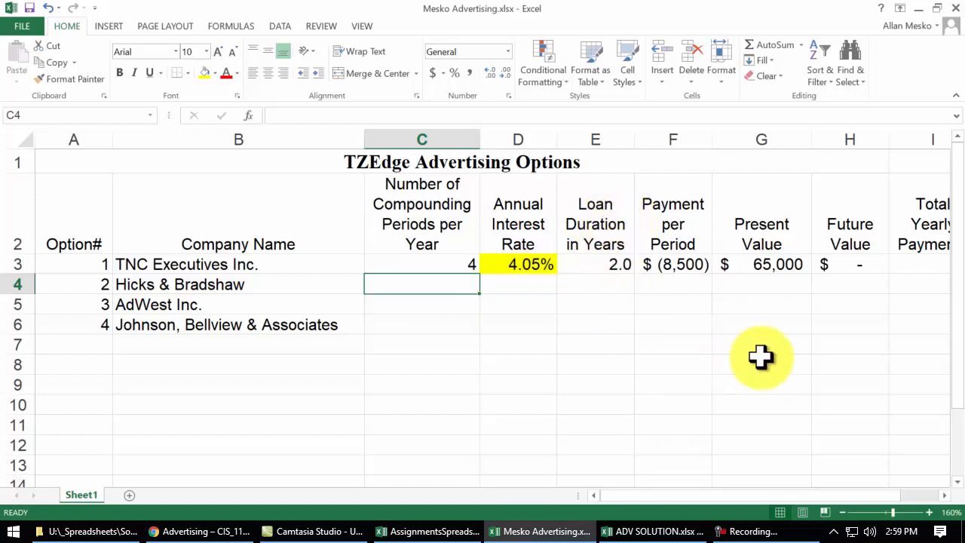
left_click(757, 283)
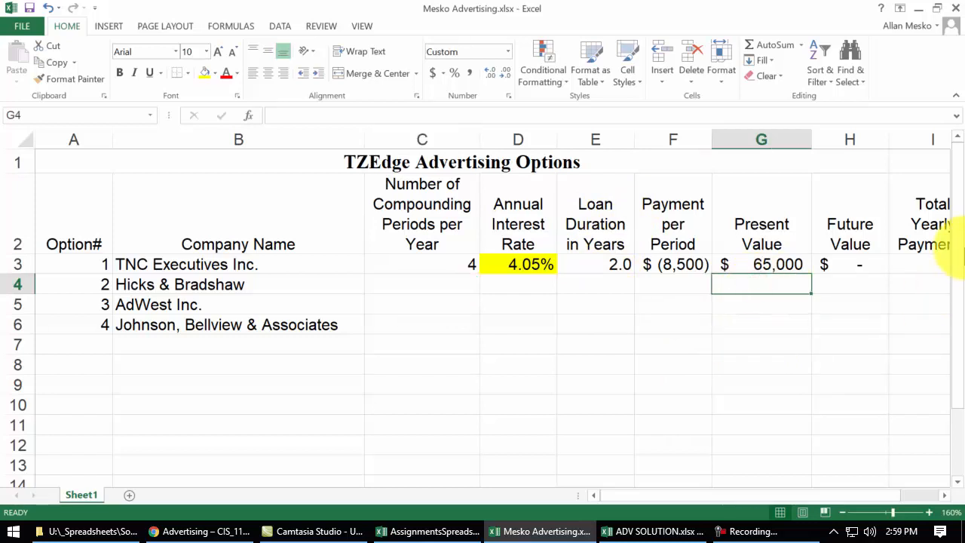
type("55000")
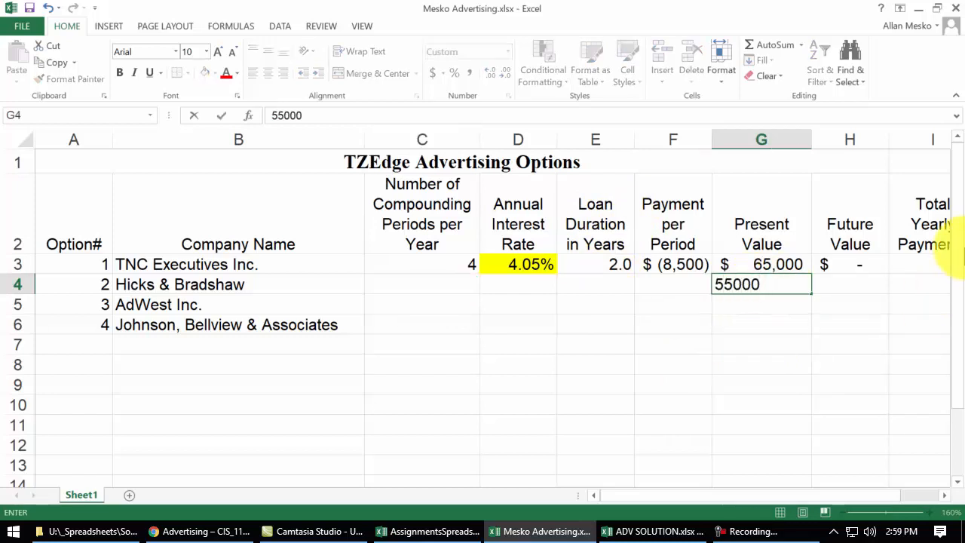
key("Tab")
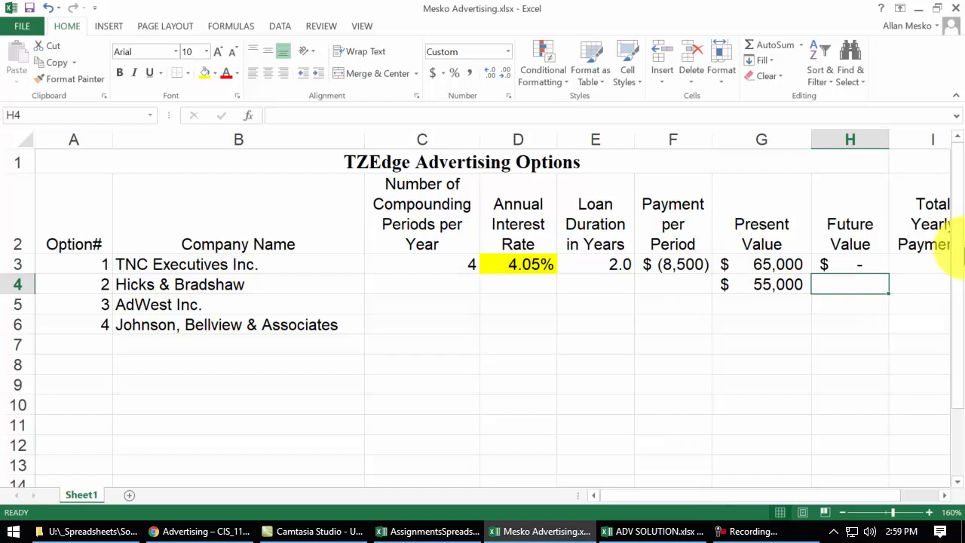
type("0")
key("Return")
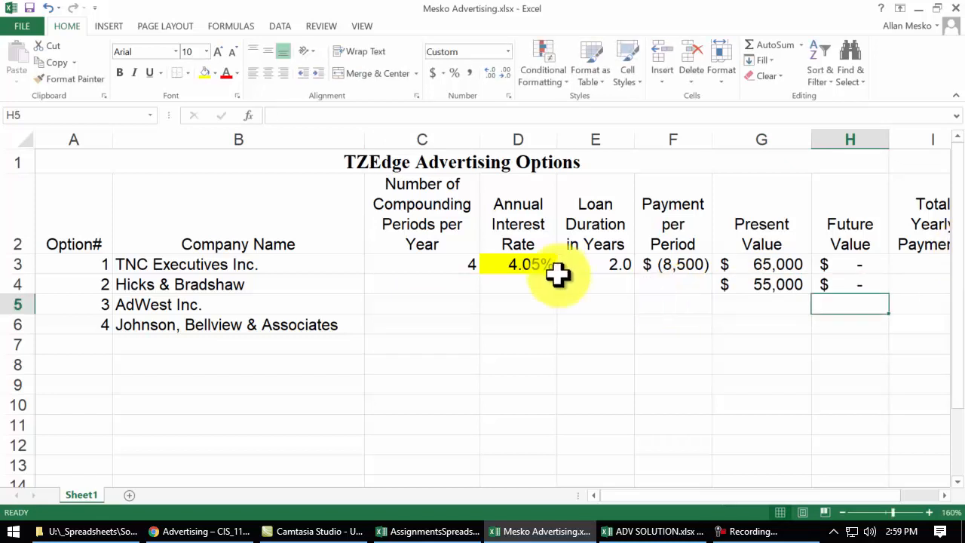
Step: Enter an annual interest rate of 6.5% and 12 compounding periods per year for Hicks & Bradshaw
left_click(508, 283)
type("6.5")
key("Return")
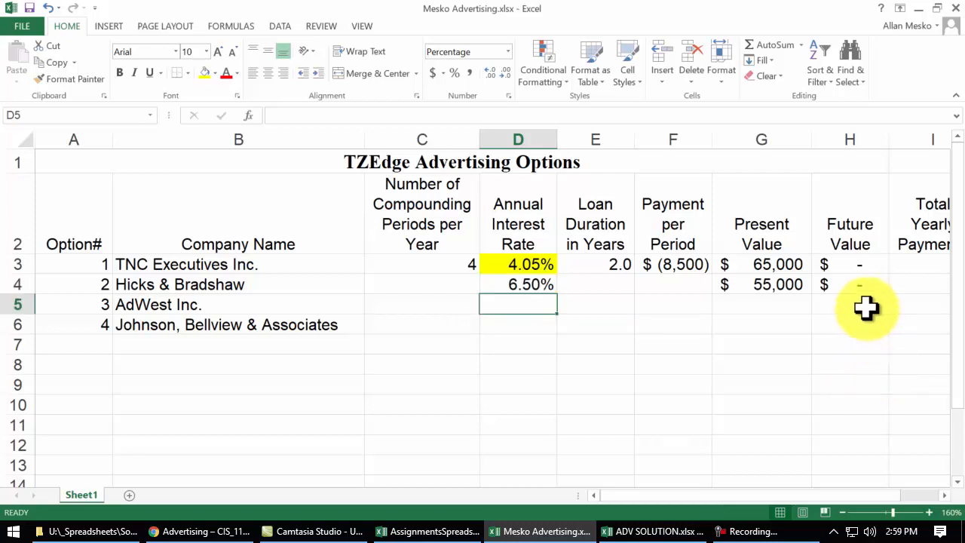
left_click(416, 285)
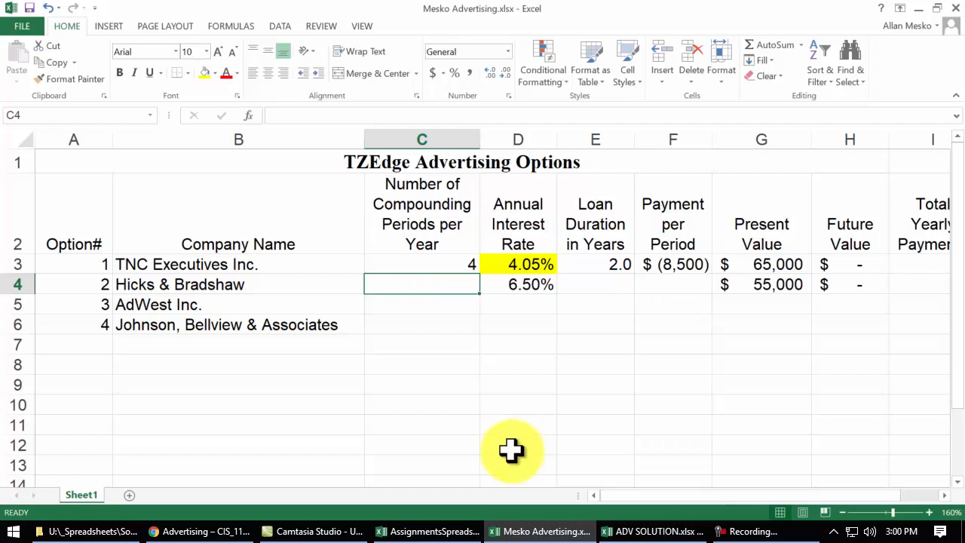
type("12")
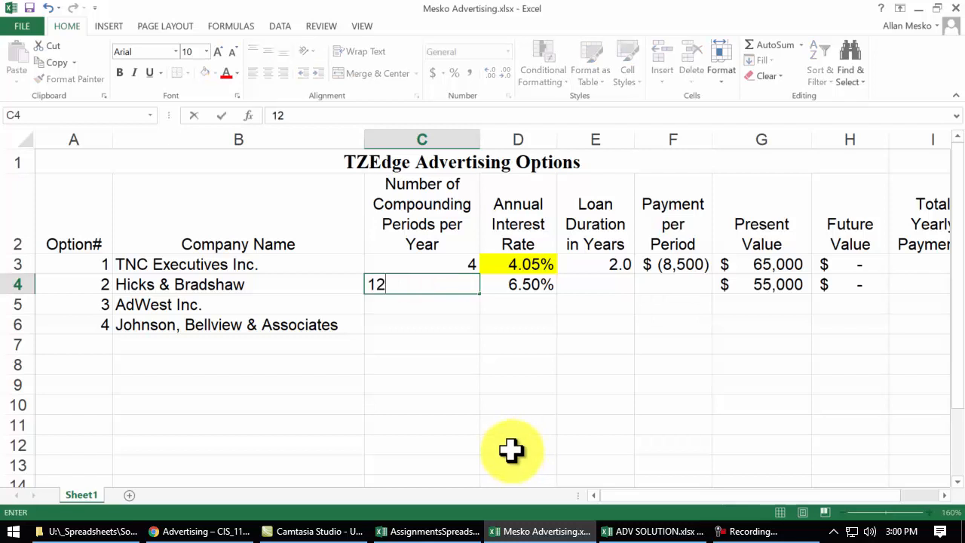
Step: Enter a loan duration of 1.5 years for Hicks & Bradshaw
left_click(597, 280)
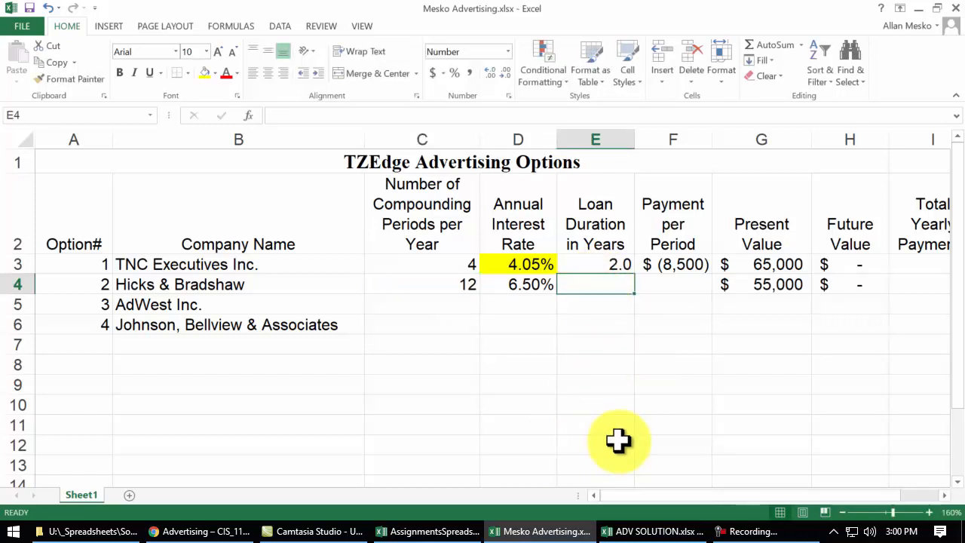
type("1.")
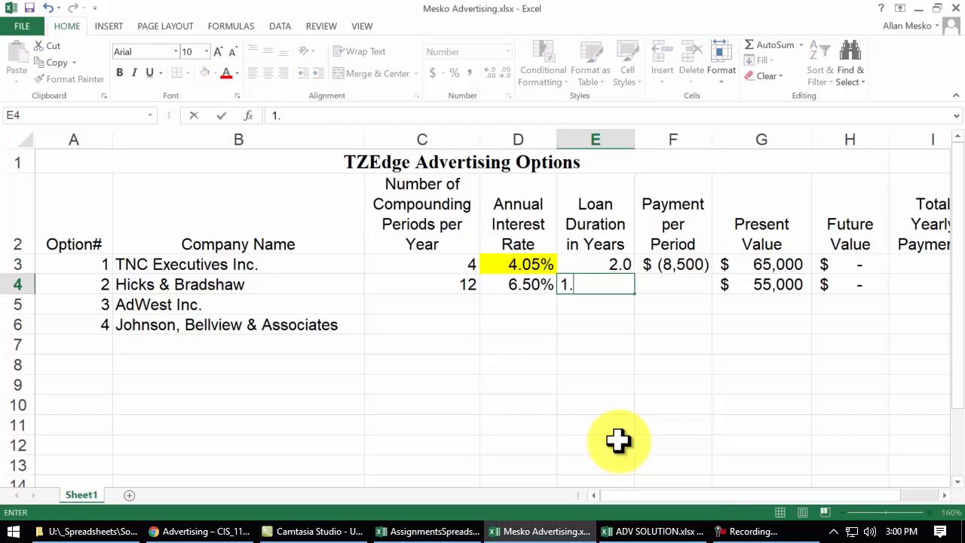
key("Return")
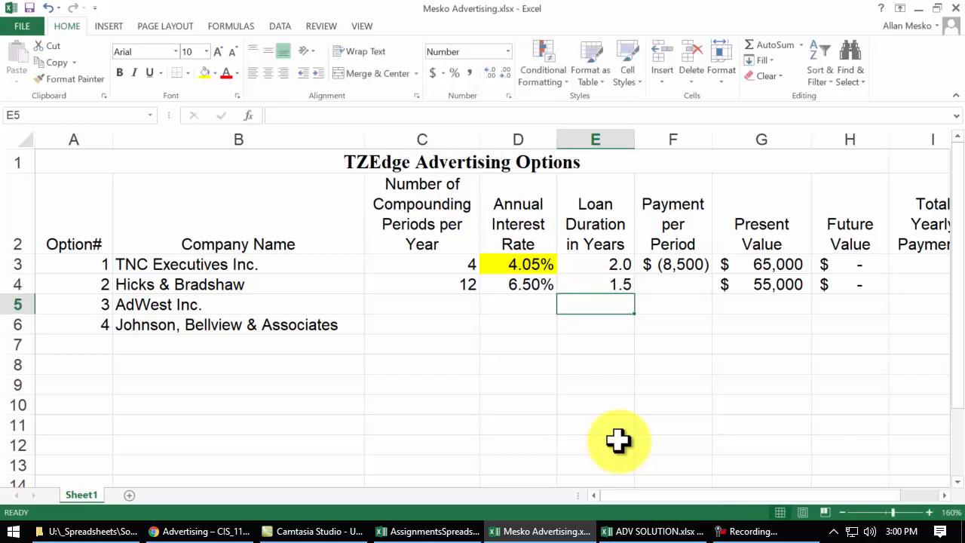
Step: Insert the PMT function in F4 for Hicks & Bradshaw's payment per period
left_click(671, 285)
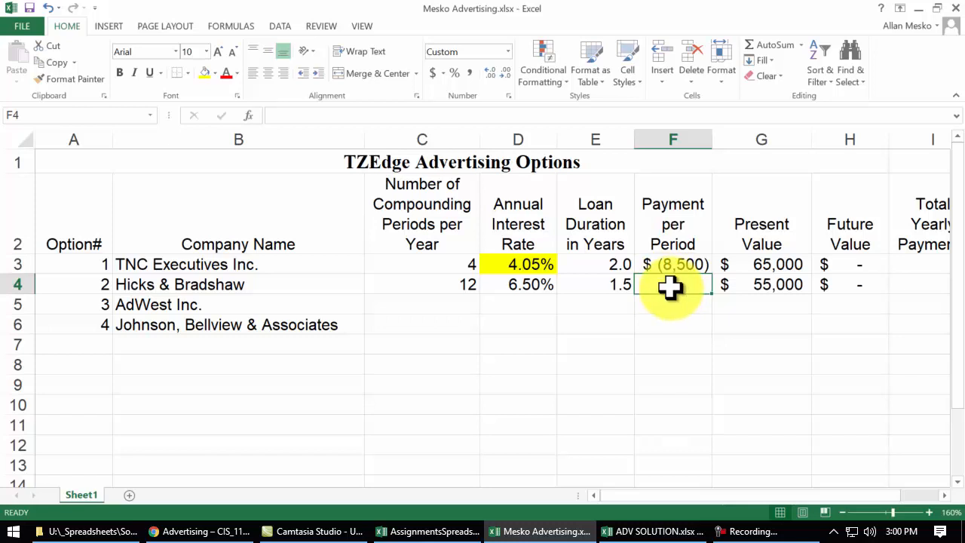
left_click(251, 117)
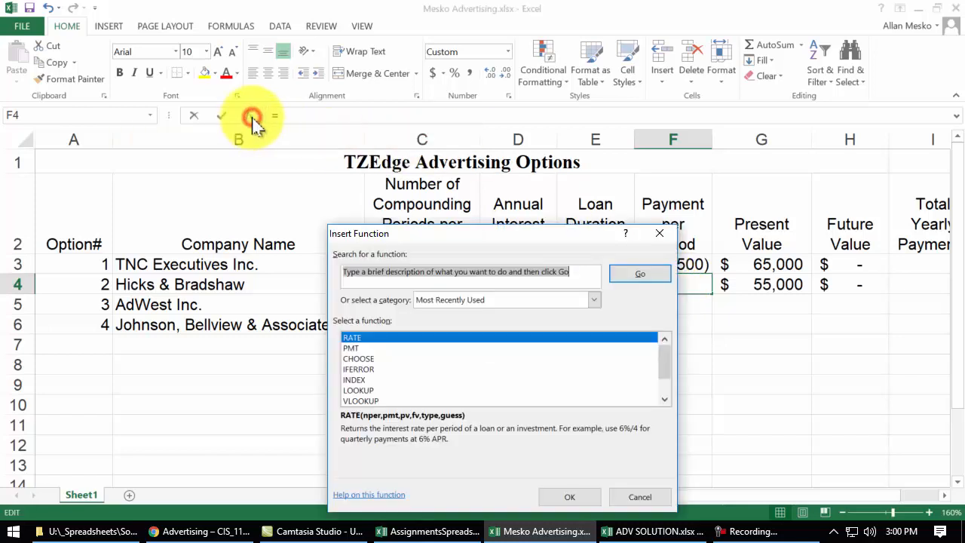
left_click(351, 349)
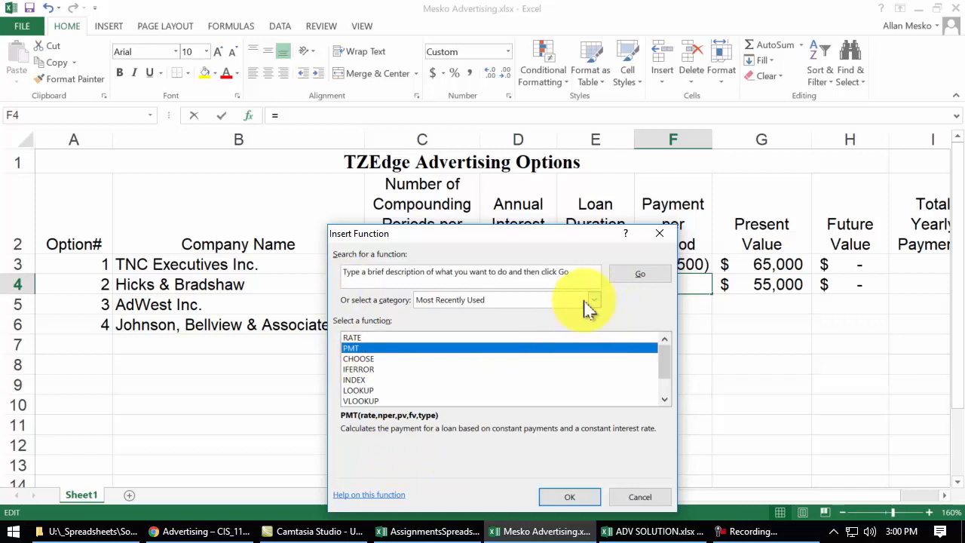
left_click_drag(577, 269, 320, 268)
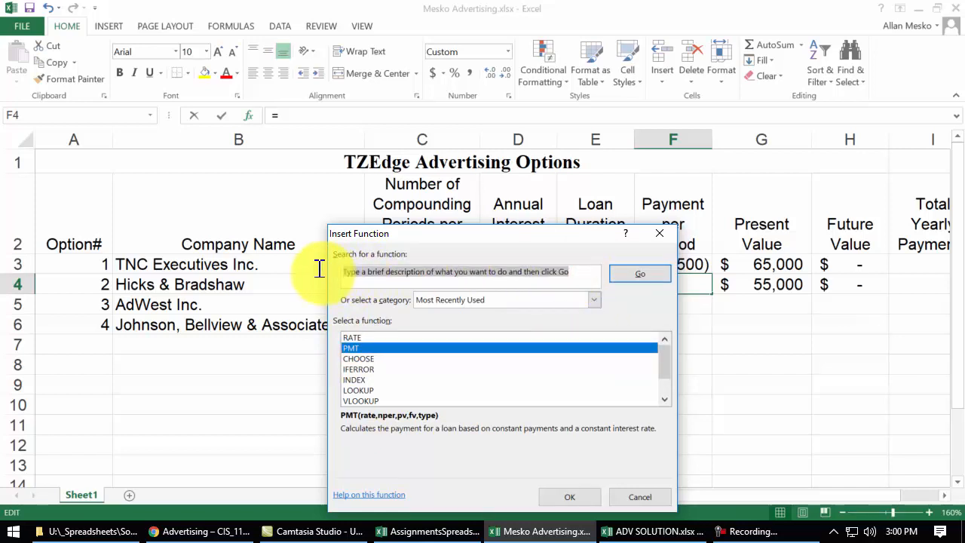
left_click(581, 500)
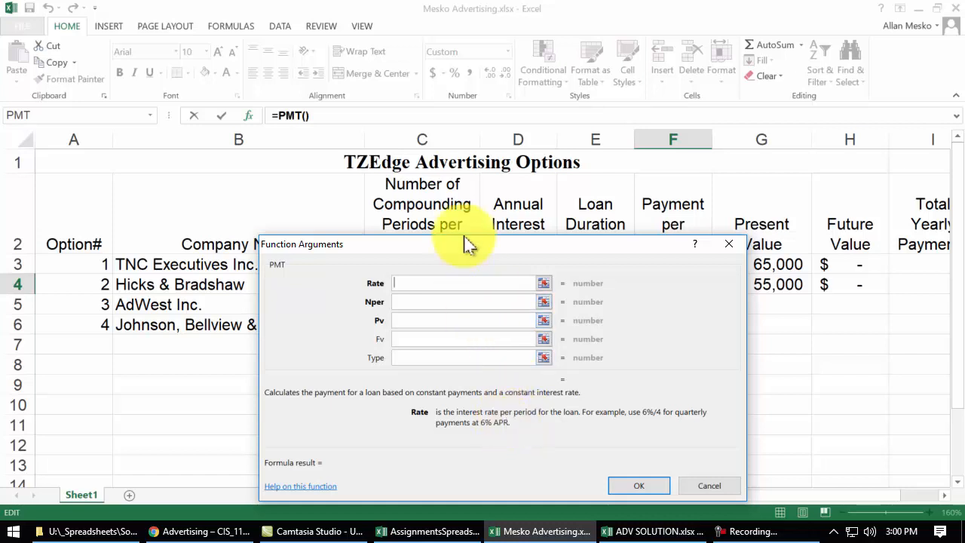
Step: Set the PMT rate argument to the annual interest rate divided by the compounding periods, D4/C4
left_click_drag(470, 243, 478, 340)
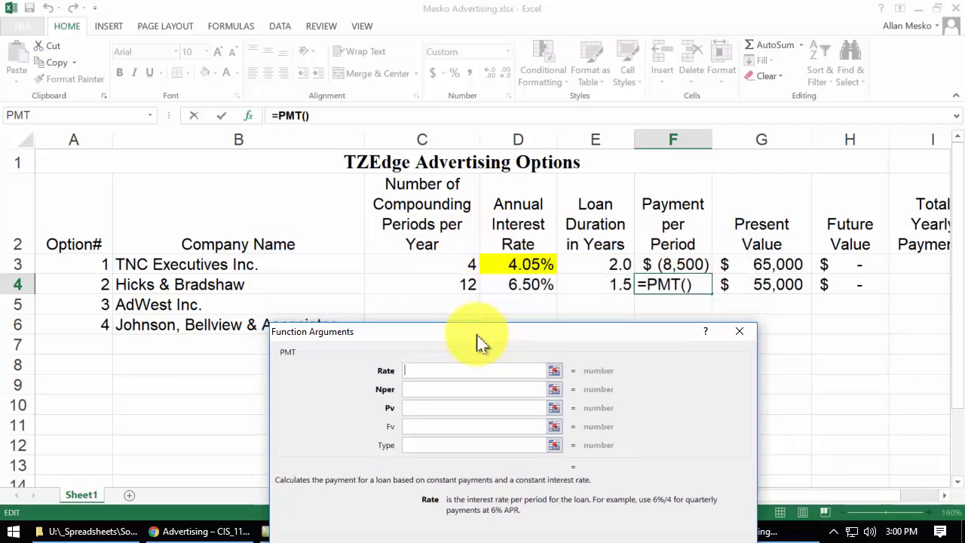
left_click(517, 285)
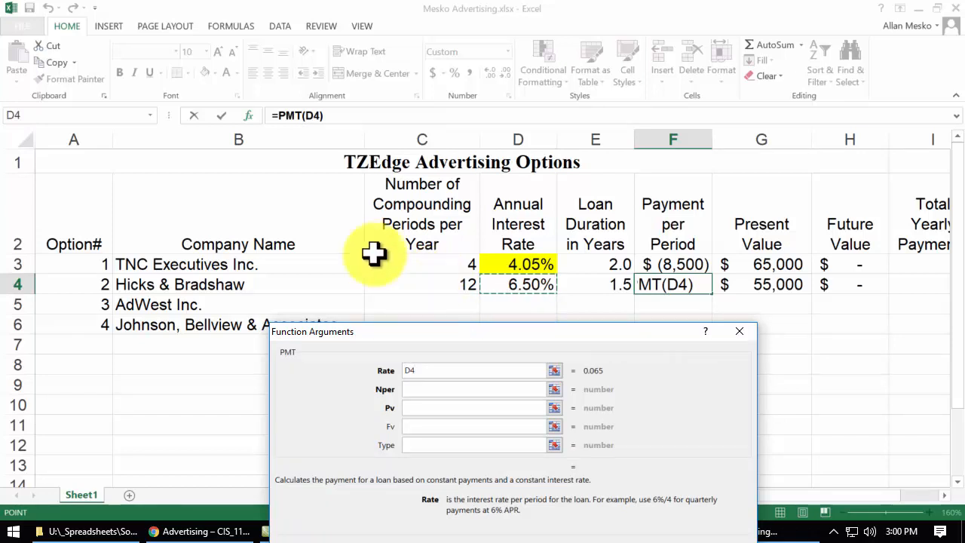
type("/")
left_click(381, 284)
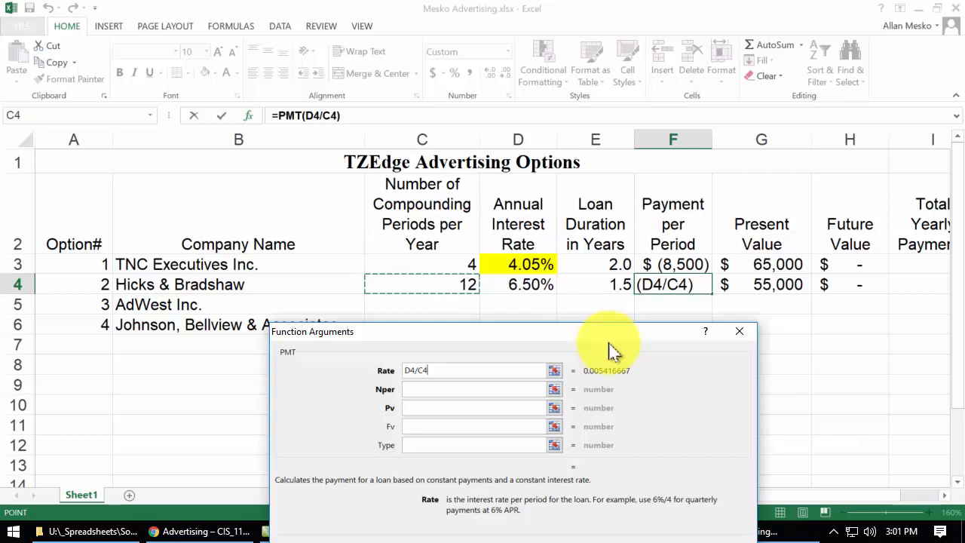
Step: Set the PMT number of periods to compounding periods times loan duration, C4*E4
left_click(419, 383)
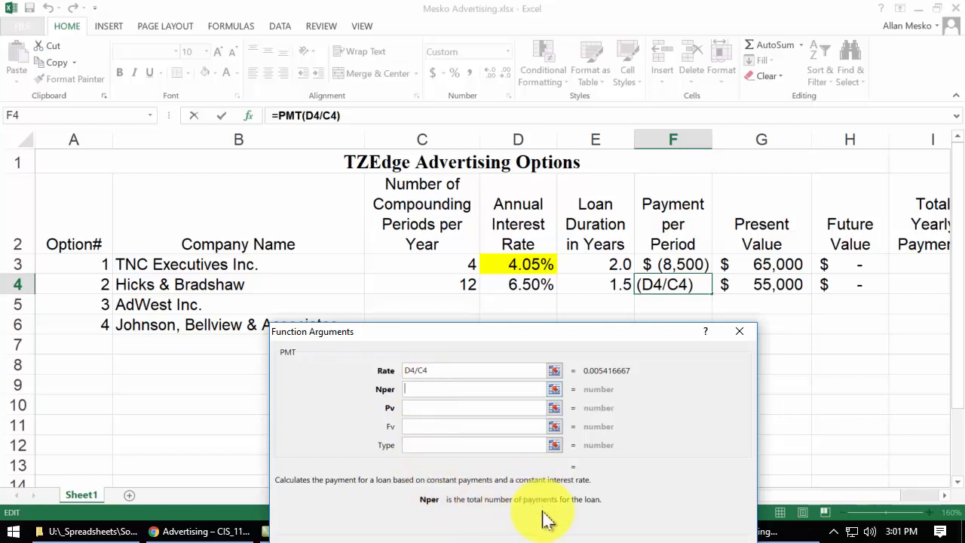
left_click(451, 285)
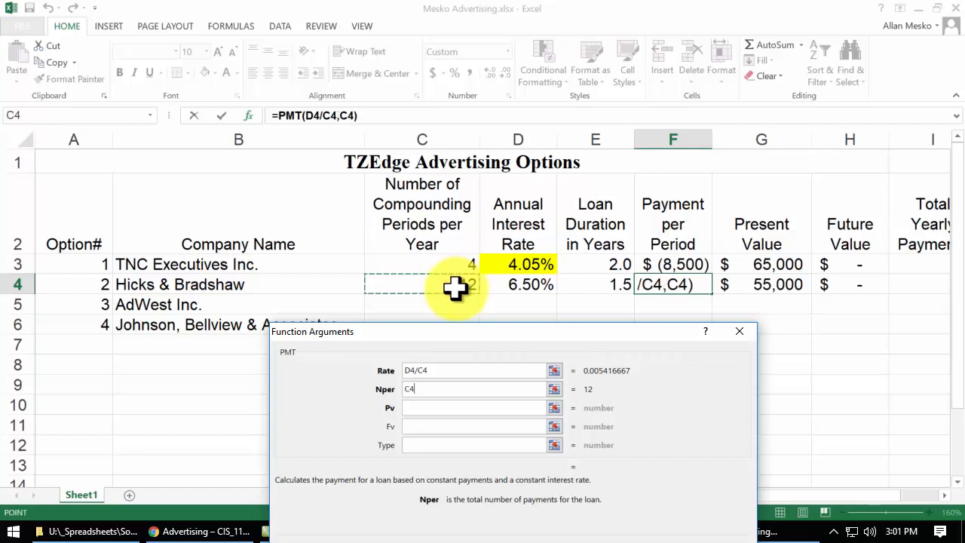
type("*")
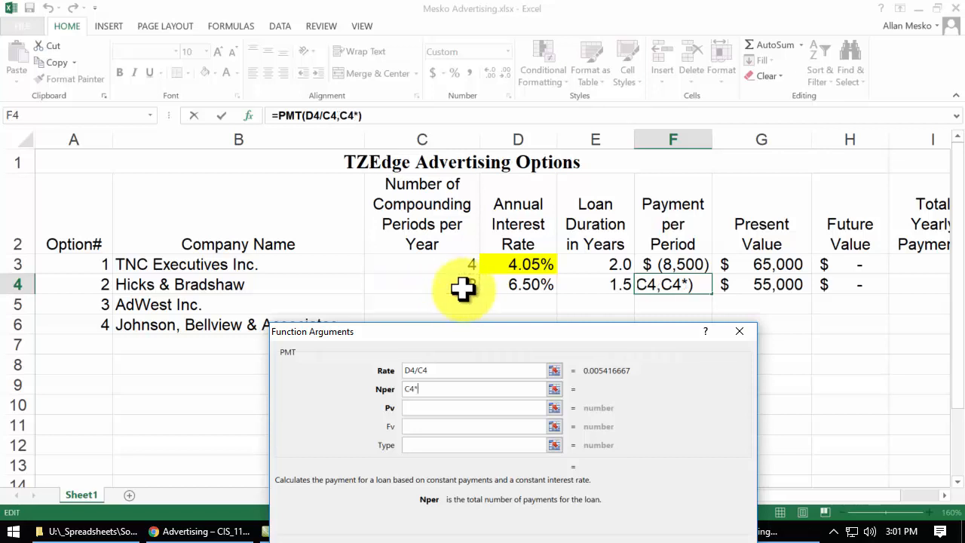
left_click(601, 285)
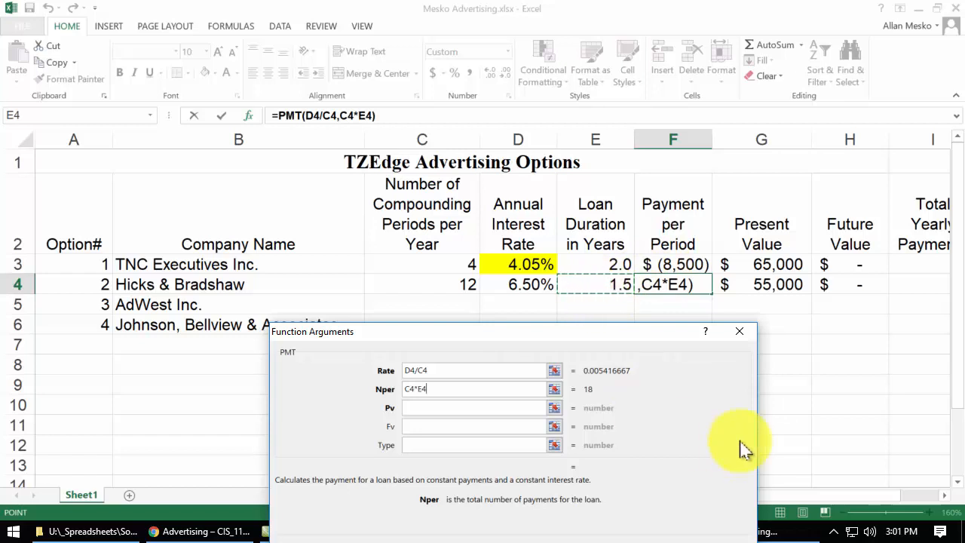
Step: Use G4 as the PMT present value, leave future value and type blank, and complete the formula
left_click(450, 407)
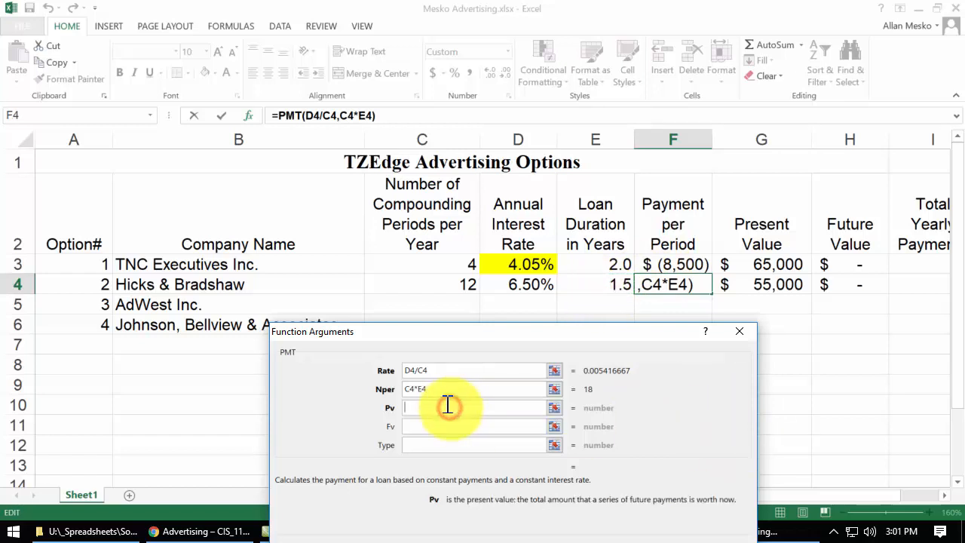
left_click(790, 283)
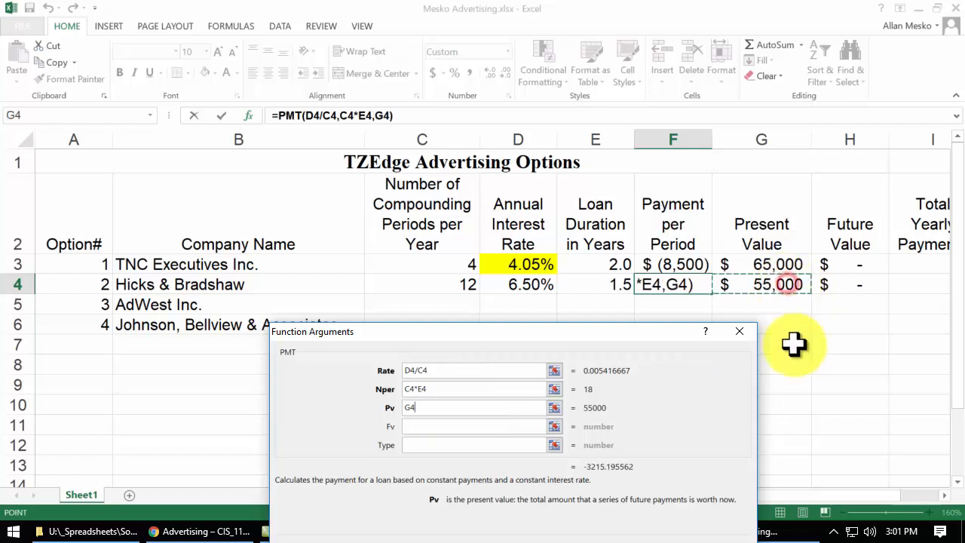
left_click(423, 425)
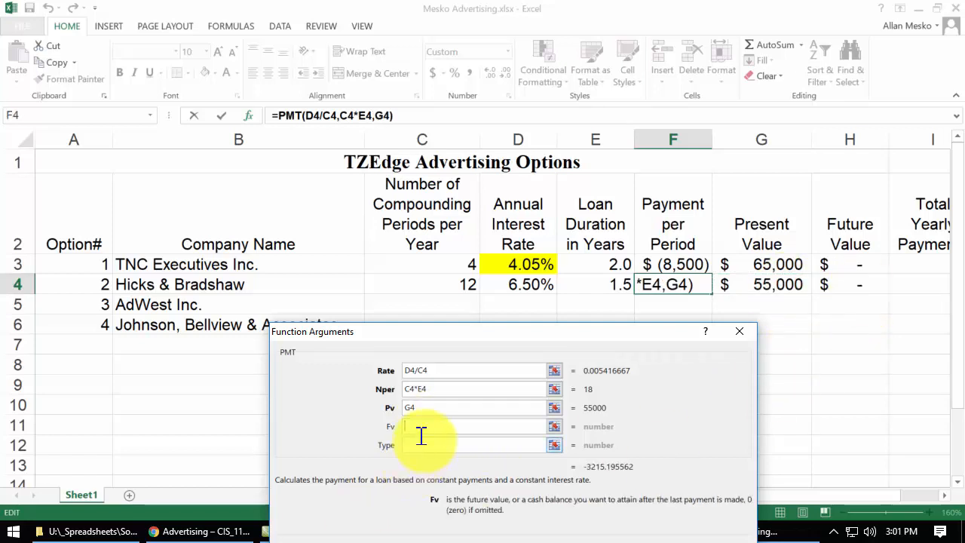
left_click(422, 444)
left_click_drag(489, 332, 226, 7)
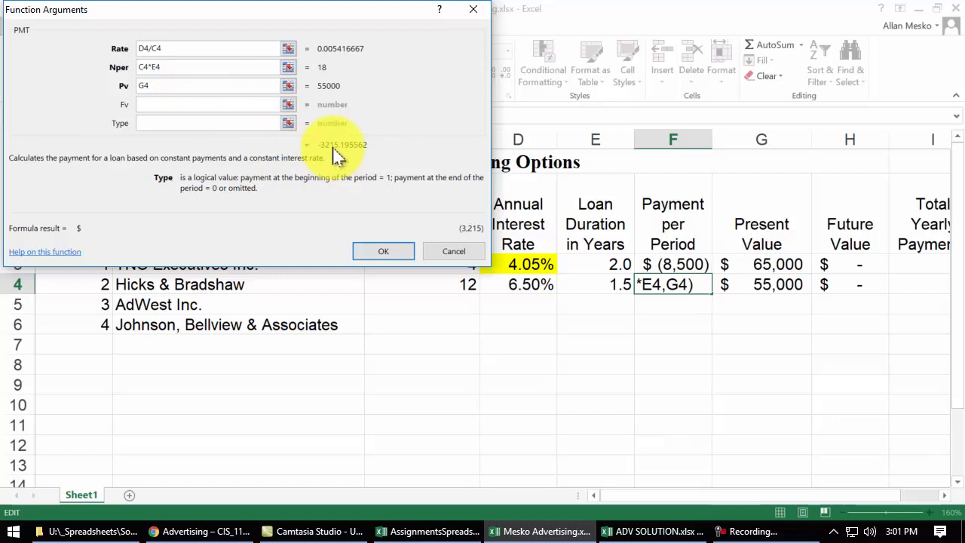
left_click(384, 254)
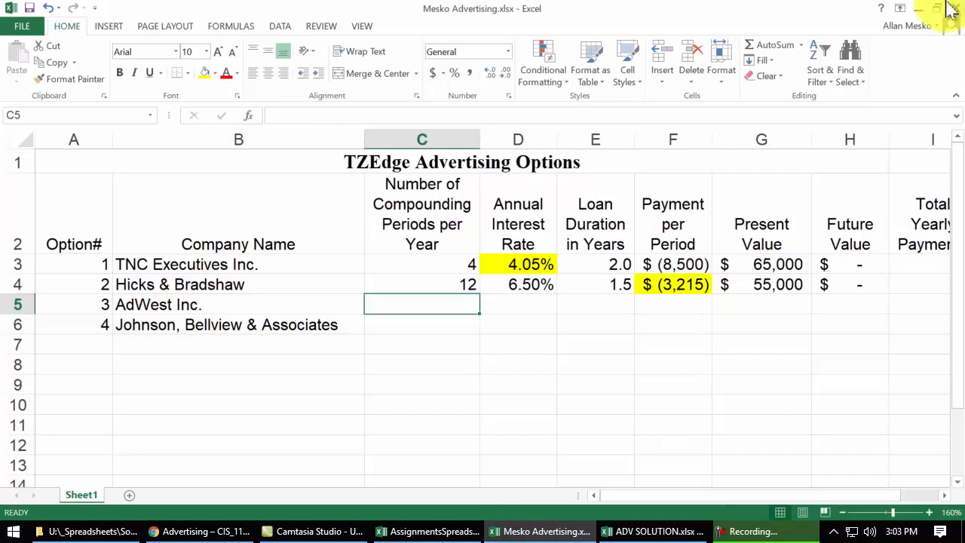
Step: Add a new worksheet and enter the prefix "bi-" in A1 with its meaning "two" in B1
left_click(84, 302)
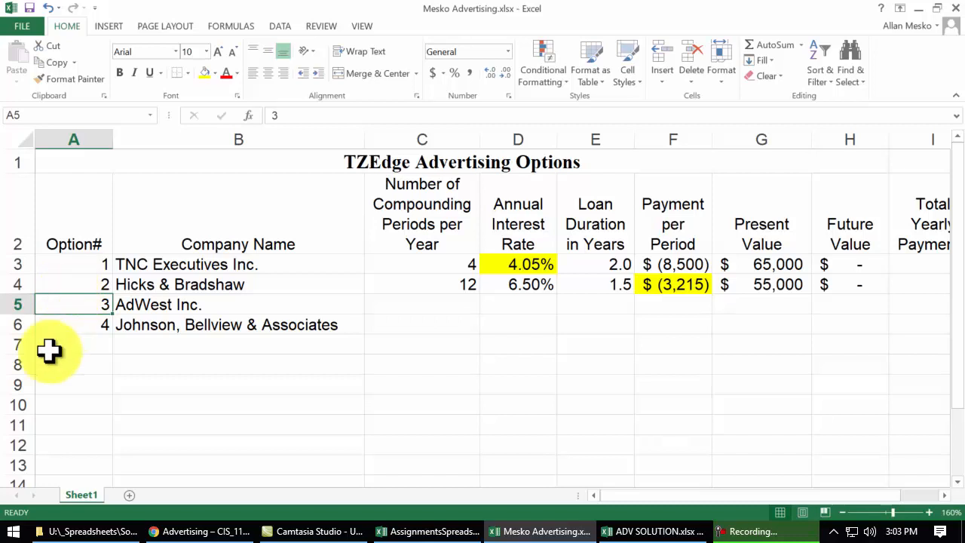
left_click(132, 496)
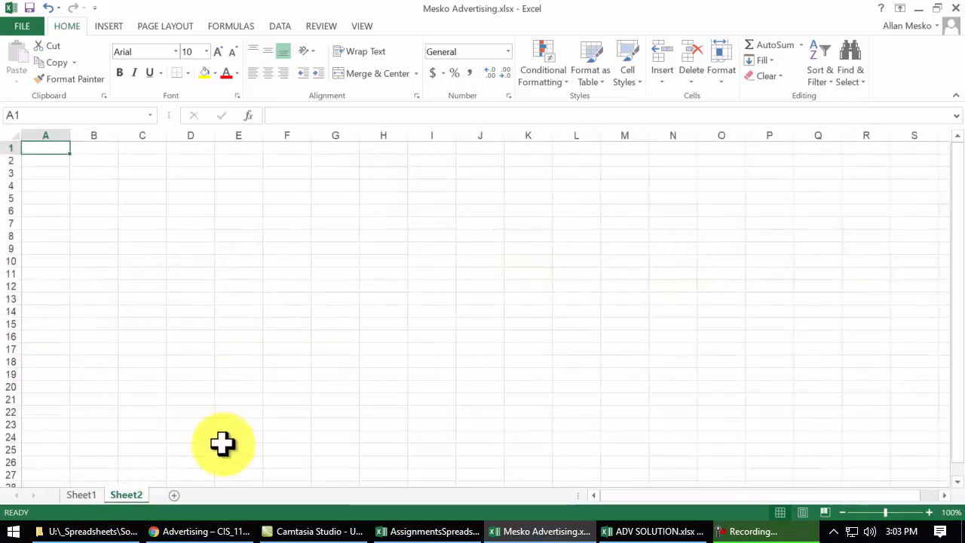
scroll(232, 436, "up", 8, "ctrl")
type("bi-")
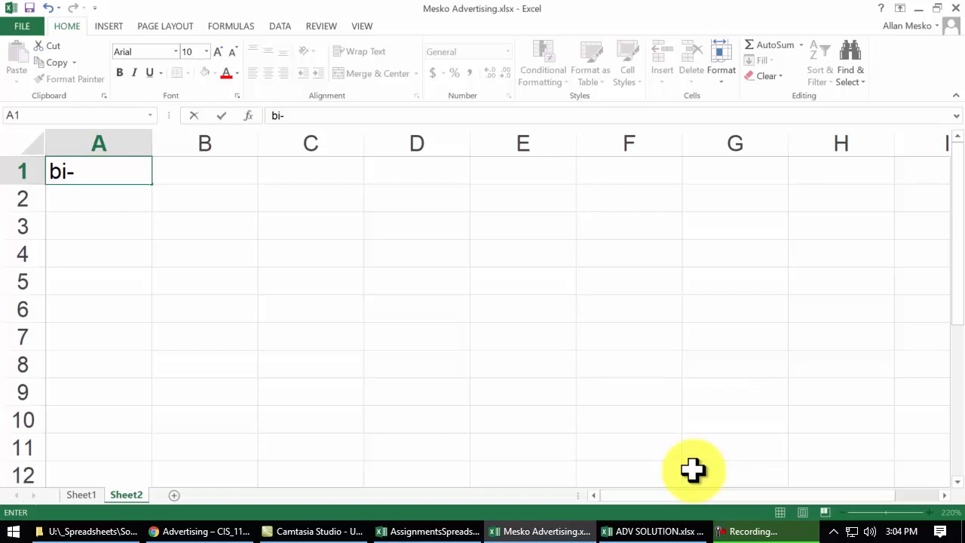
key("Tab")
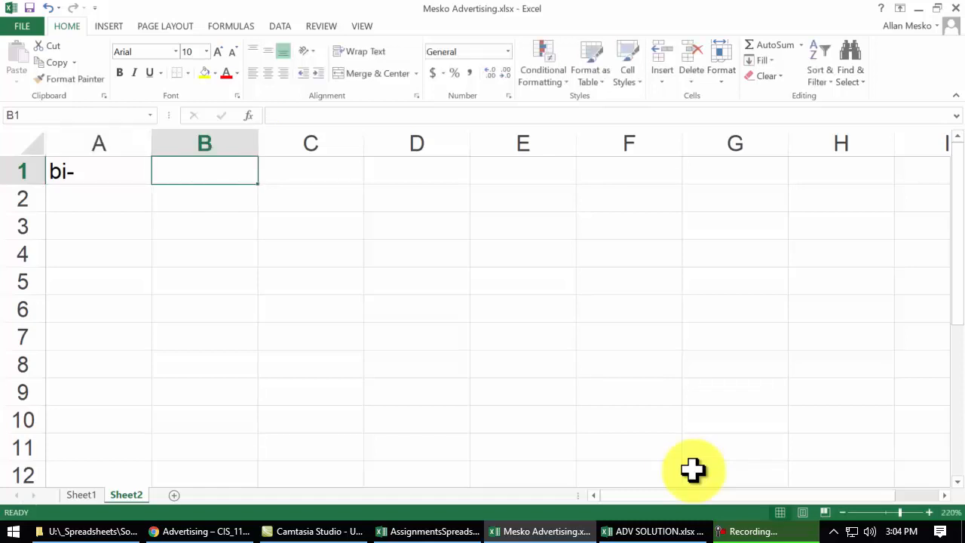
type("two")
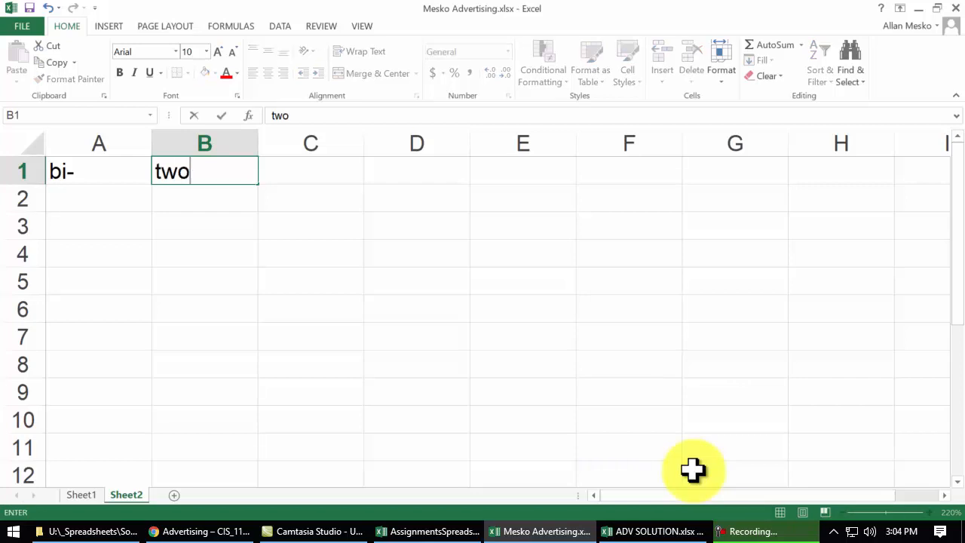
key("Return")
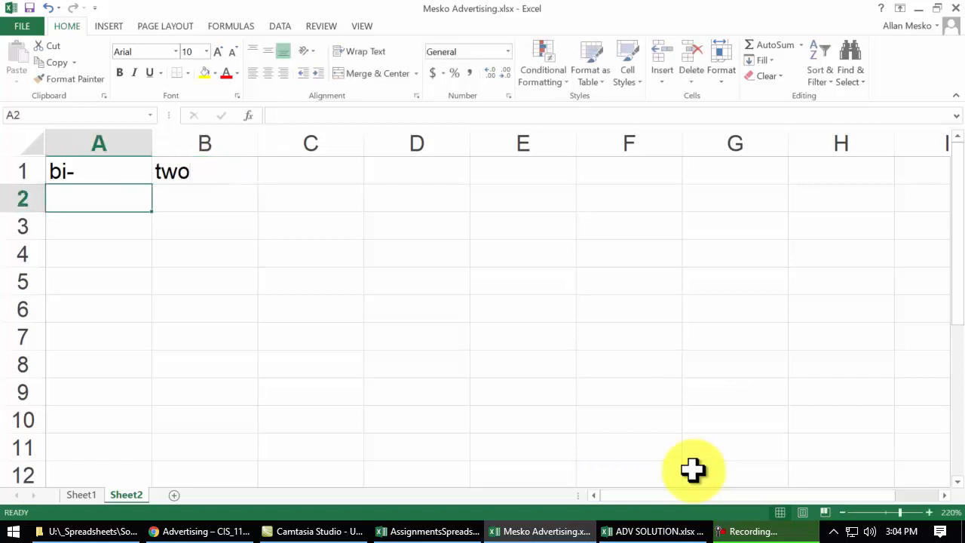
Step: Enter the prefix "semi-" in A2 with its meaning "half" in B2
type("semi-")
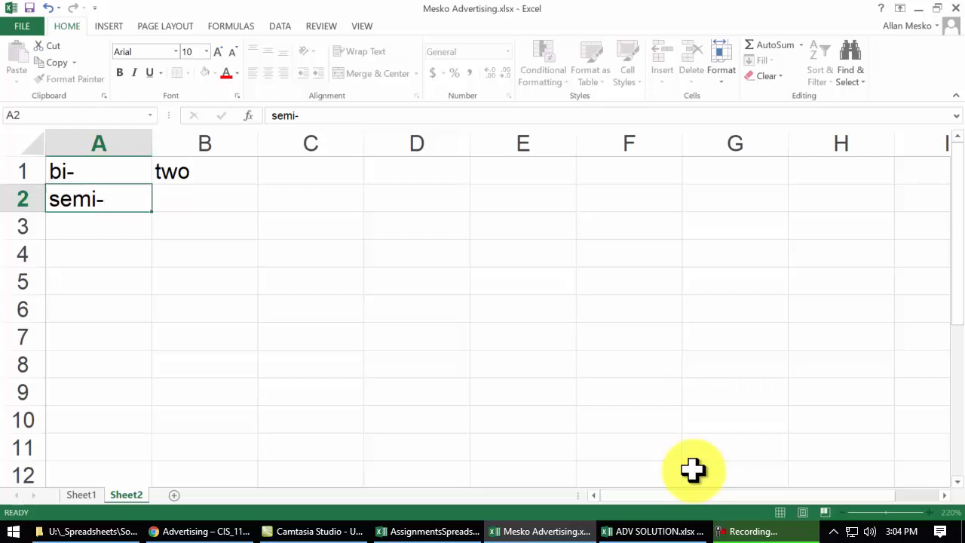
key("Tab")
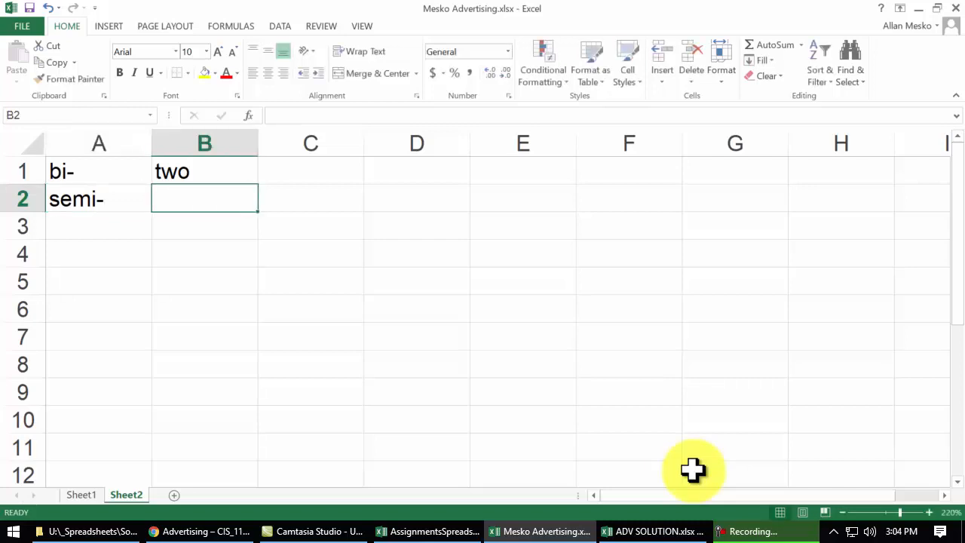
type("half")
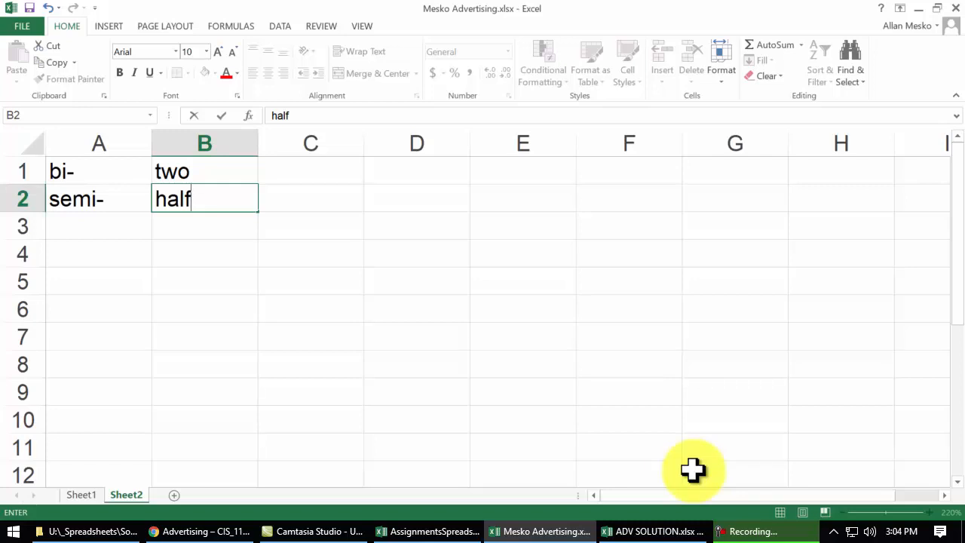
left_click(133, 165)
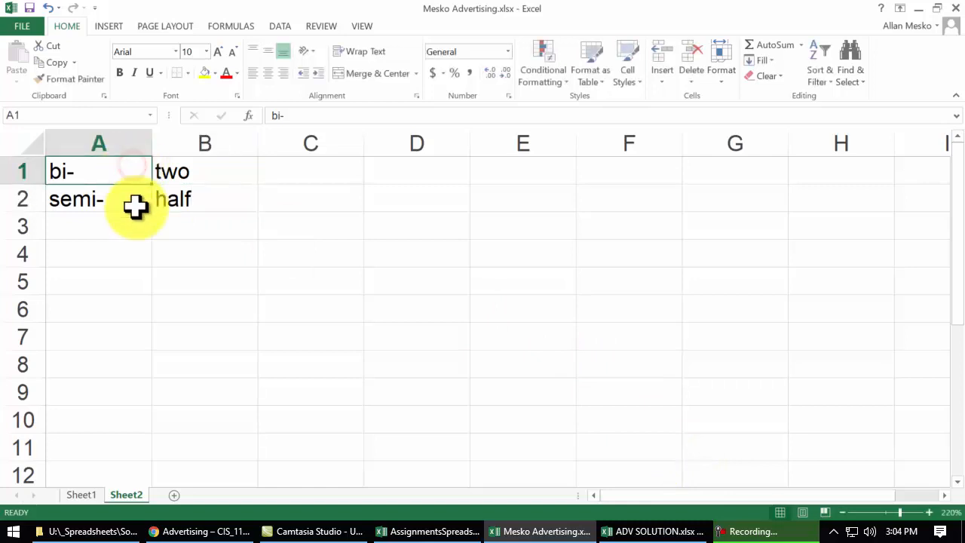
Step: Enter the example "biweekly" in C1 and its explanation "every two weeks" in D1
left_click(316, 173)
type("Bi")
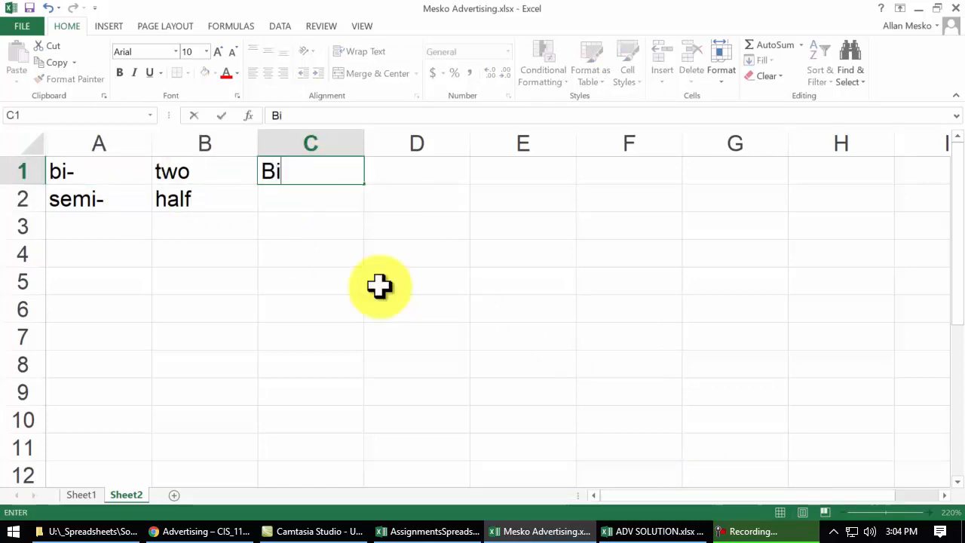
key("BackSpace")
key("BackSpace")
type("biweekly")
key("Tab")
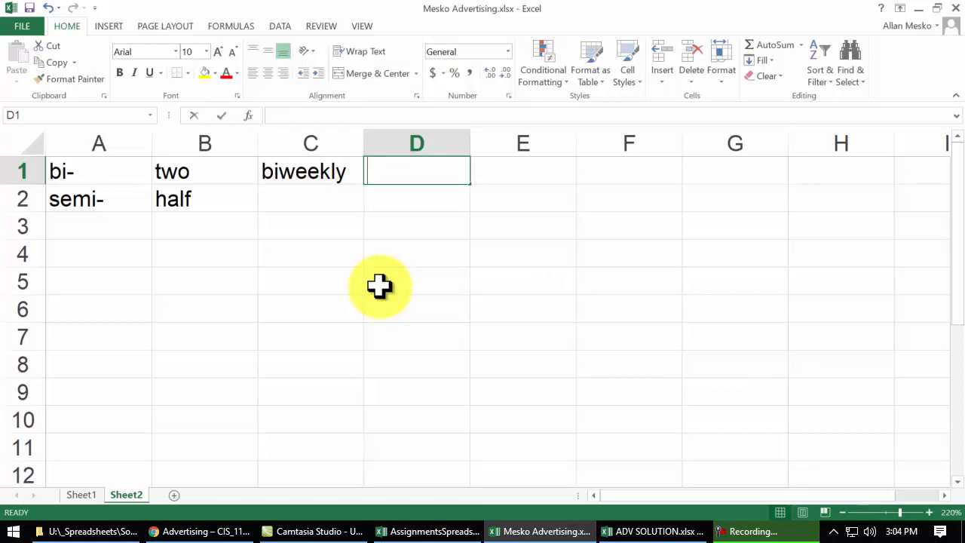
type("every two")
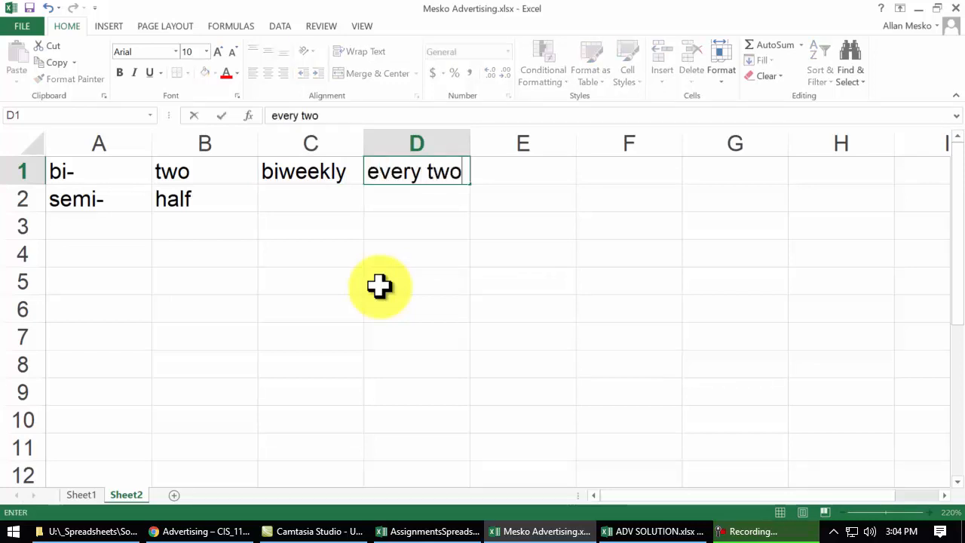
type(" weeks")
key("Return")
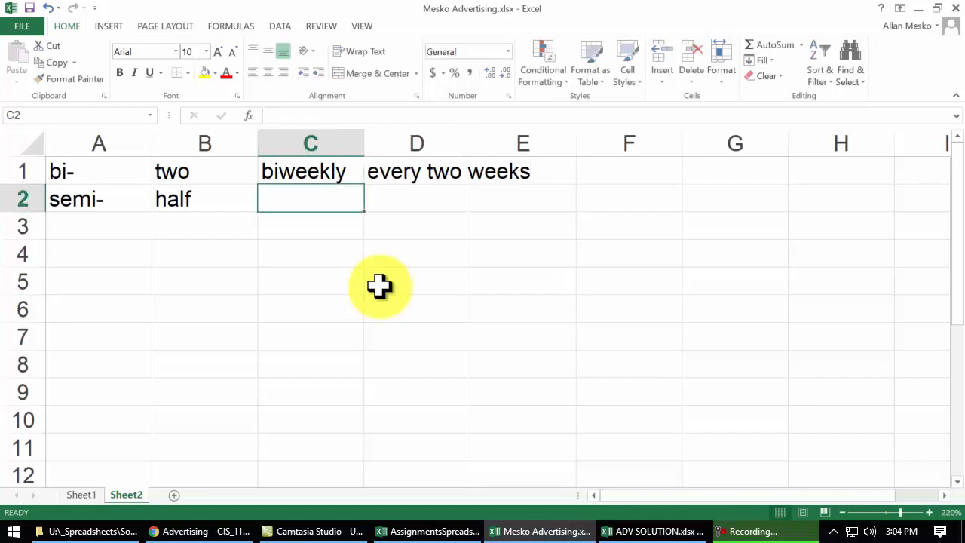
Step: Enter the example "semimonthly" in C2 and autofit column C to its contents
type("sem")
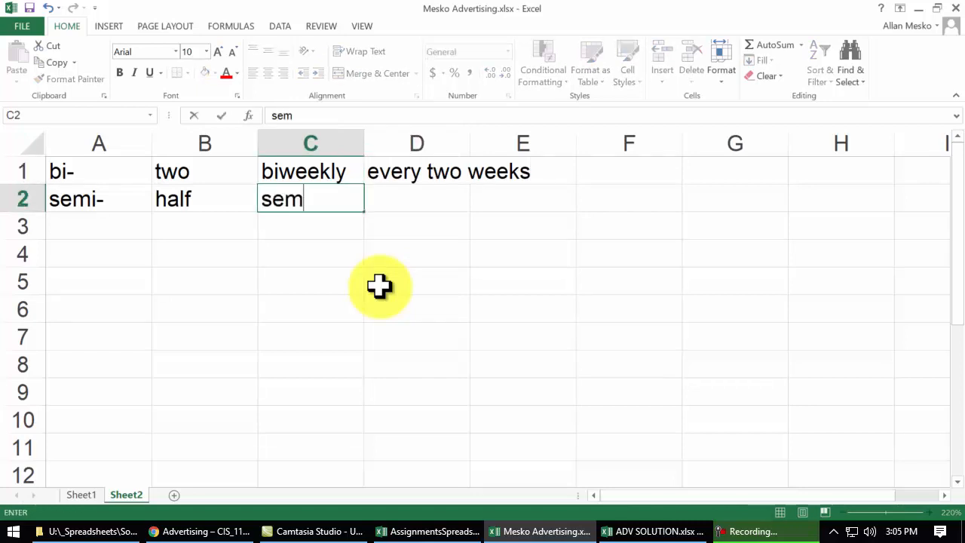
type("imonthly")
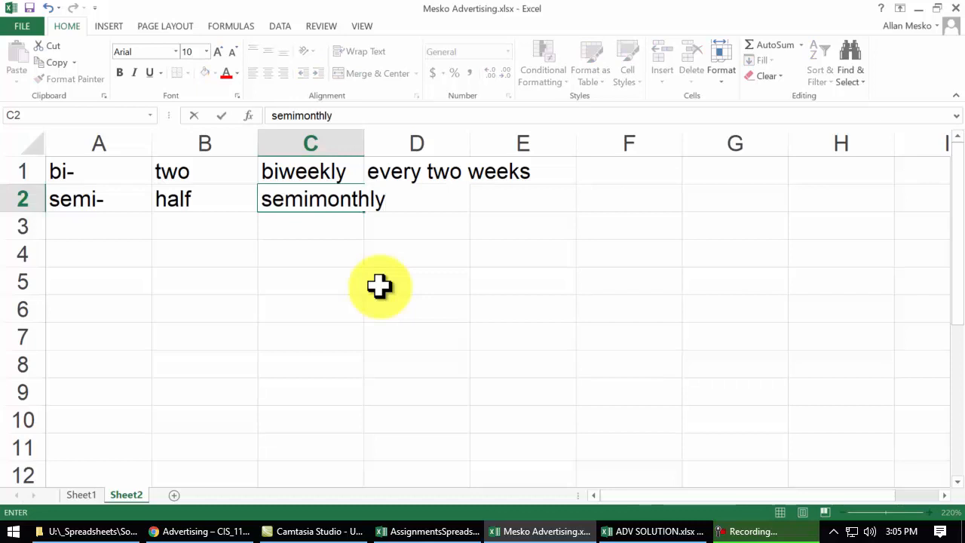
key("Tab")
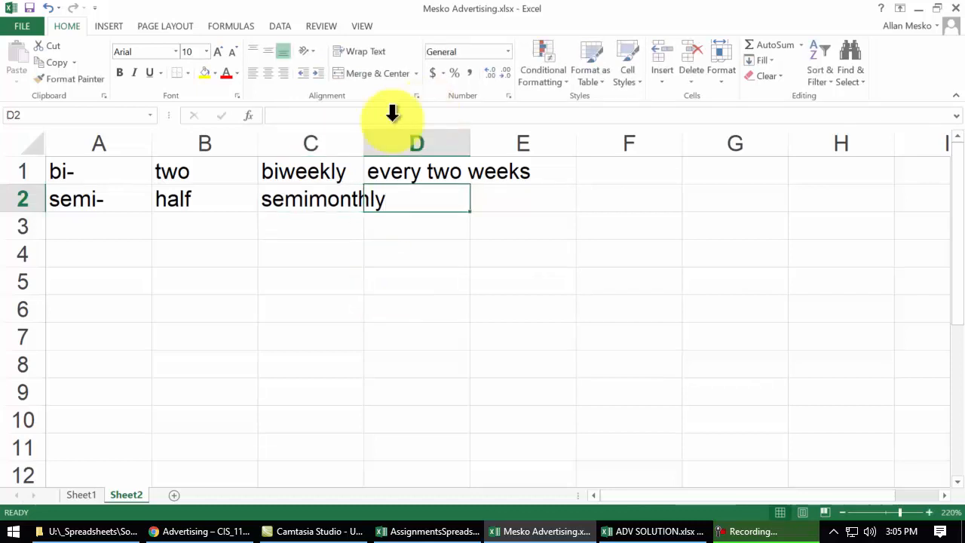
double_click(363, 149)
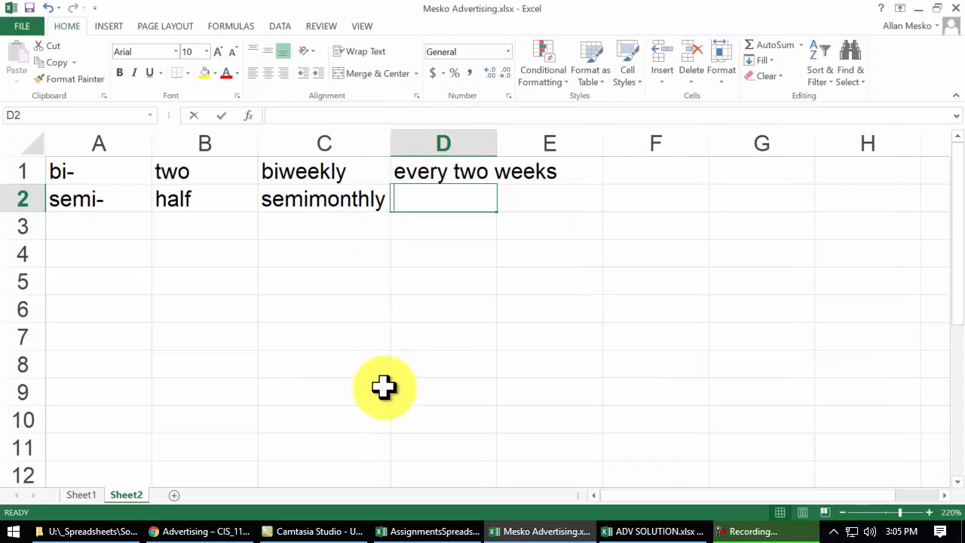
Step: Enter the explanation "every half month" in D2 for the term semimonthly
type("every half month")
key("Return")
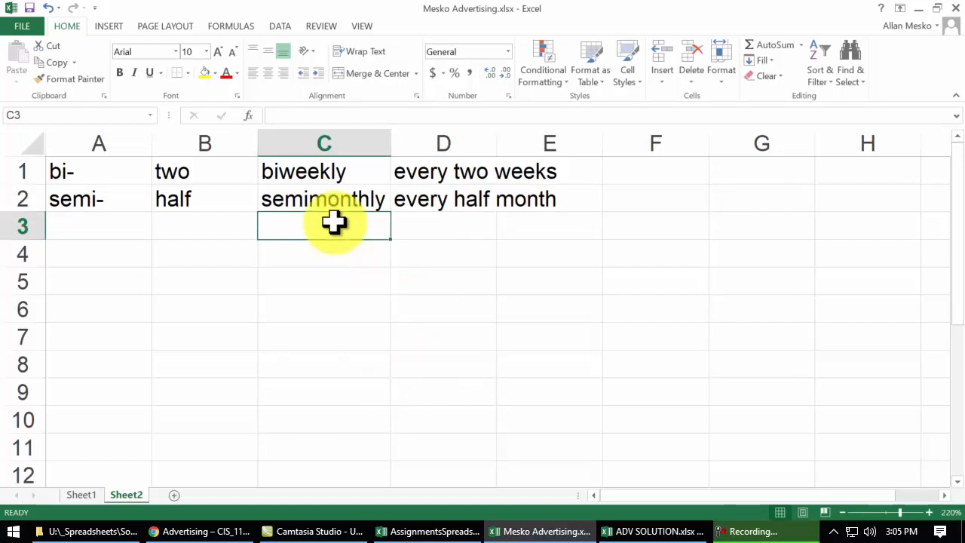
left_click_drag(323, 179, 320, 205)
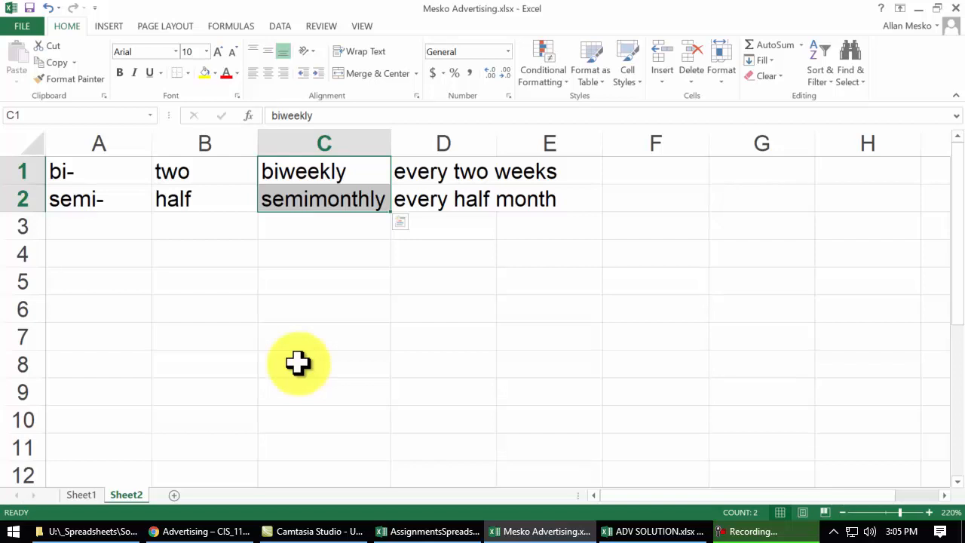
left_click(300, 171)
left_click(442, 179)
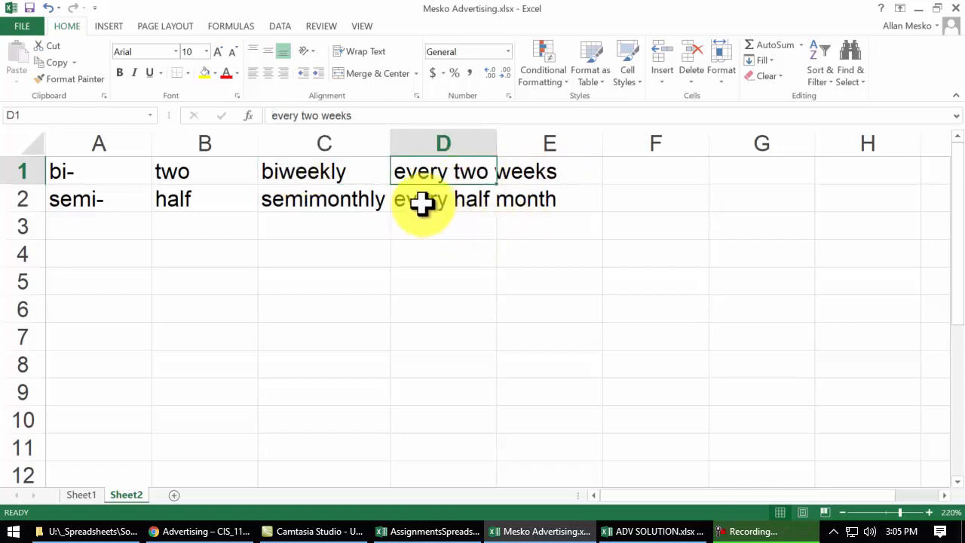
left_click(419, 202)
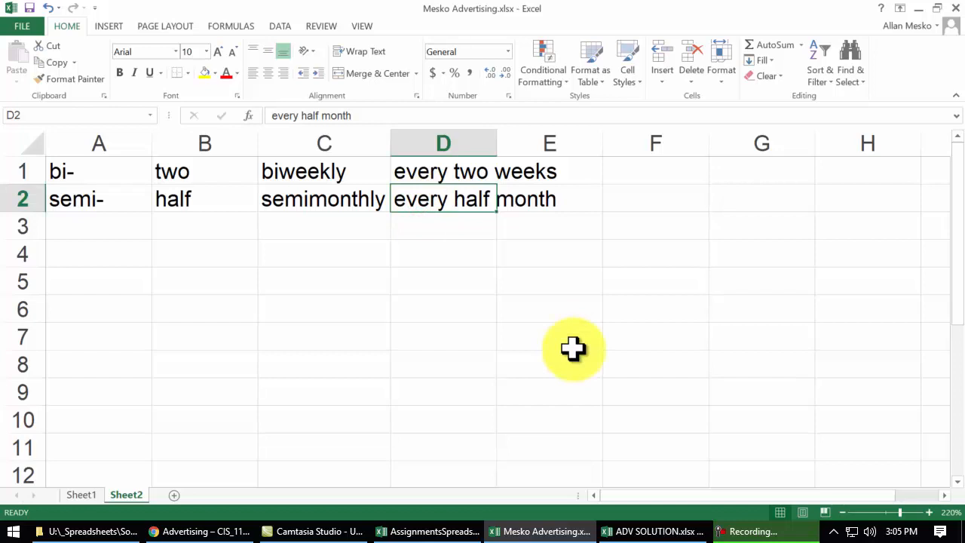
Step: Add a note starting with "twice a" in D3, below the explanation of semimonthly
left_click(462, 222)
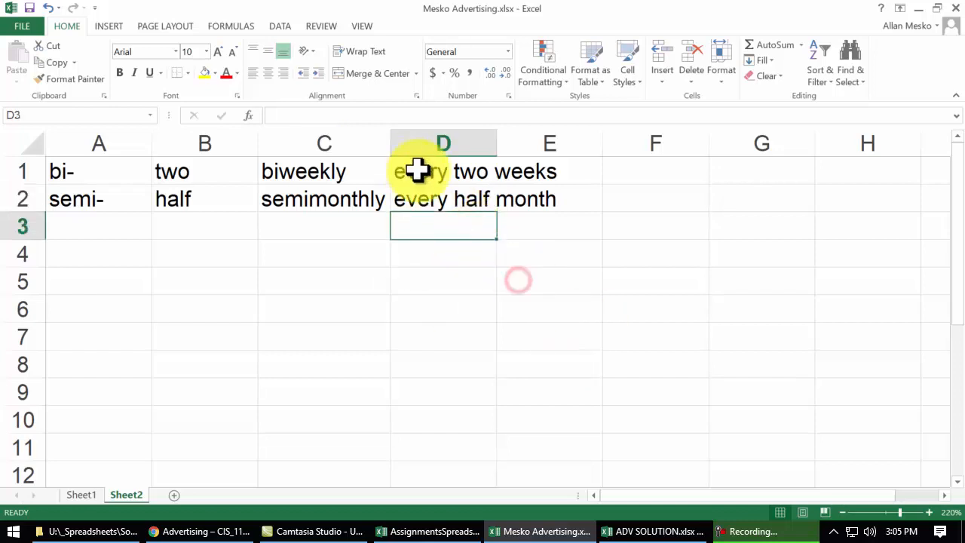
type("twice a")
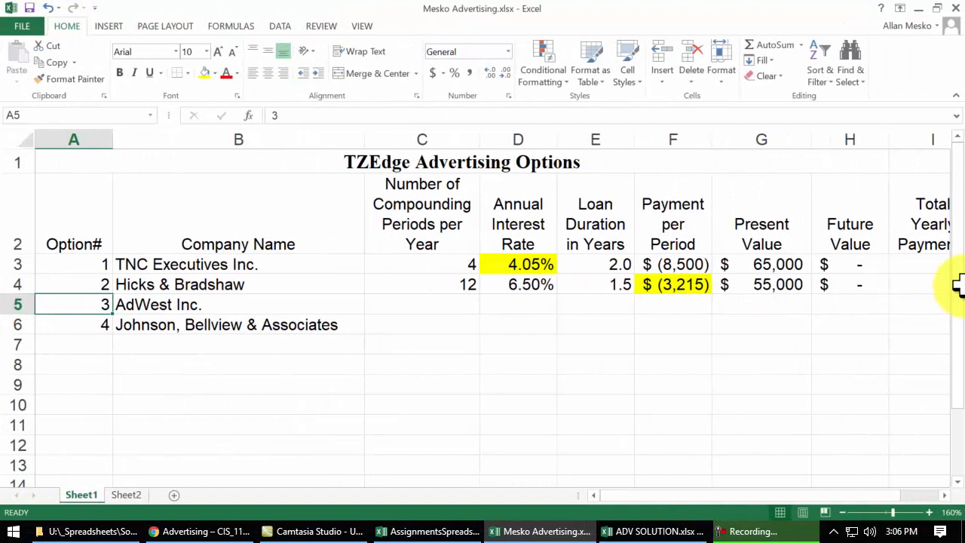
Step: On Sheet1, enter 2 compounding periods per year and an annual interest rate of 6.25% for AdWest Inc
left_click(434, 305)
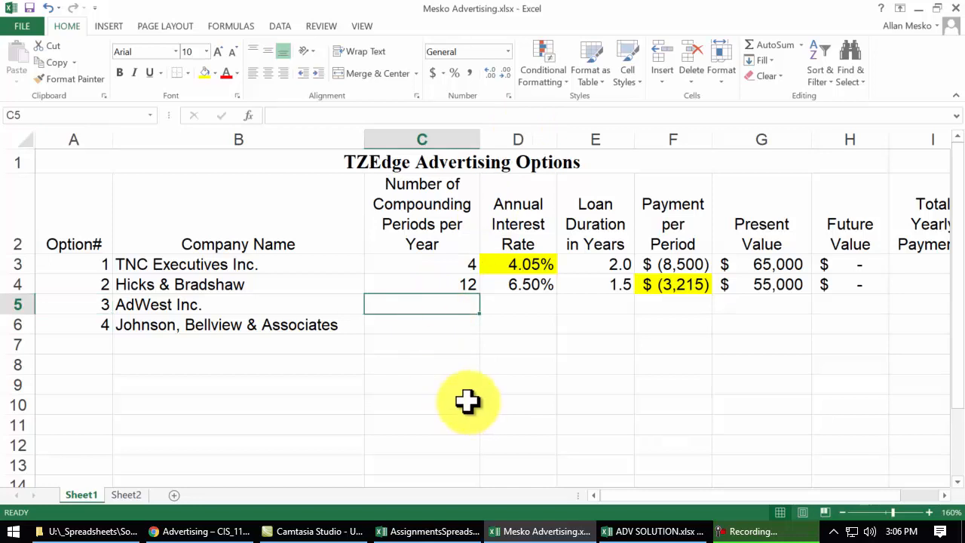
type("2")
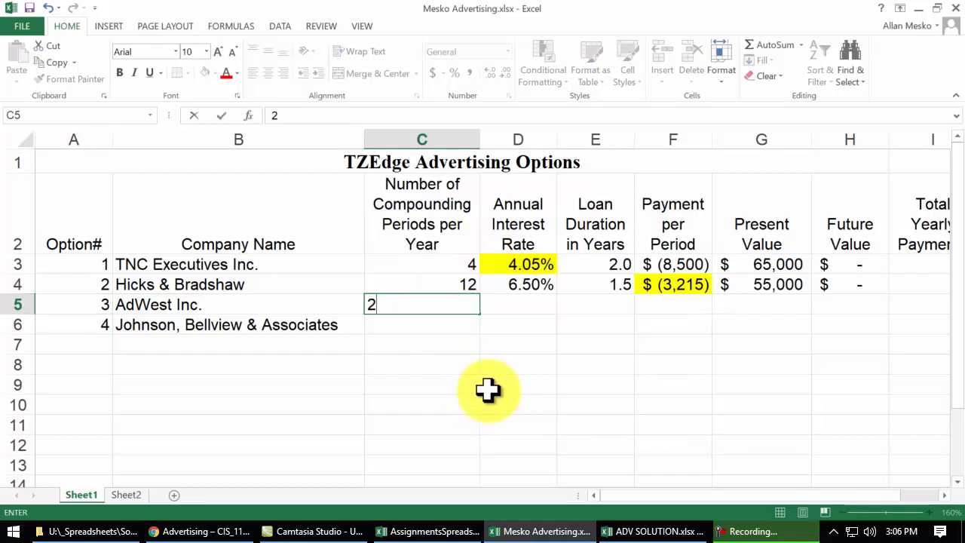
key("Return")
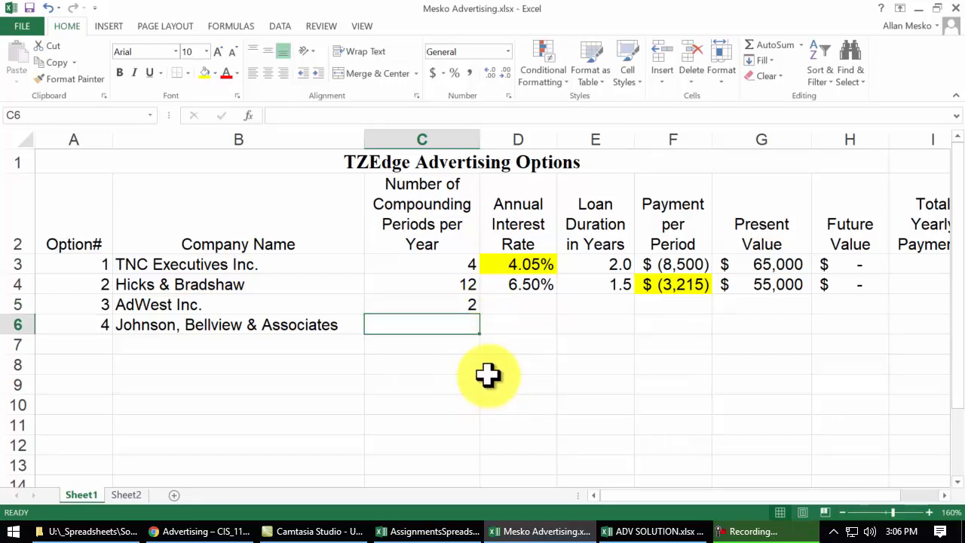
left_click(538, 306)
type("6.25")
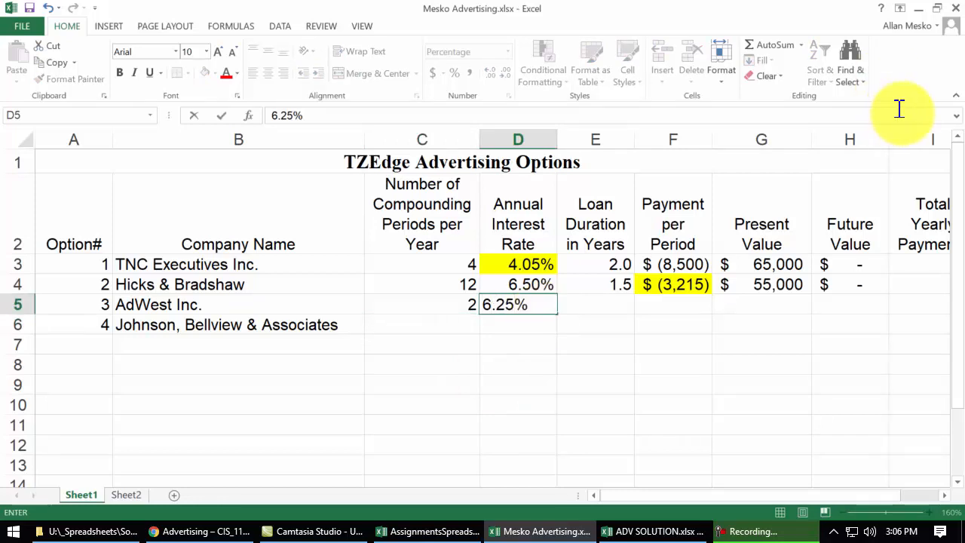
Step: Enter a present value of 44000 and a payment per period of -9200 for AdWest Inc
left_click(765, 299)
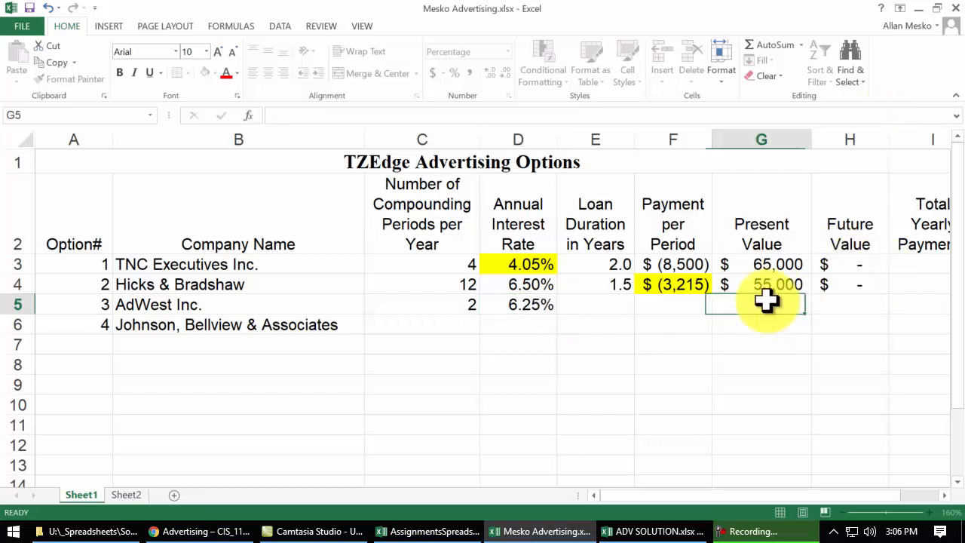
type("44000")
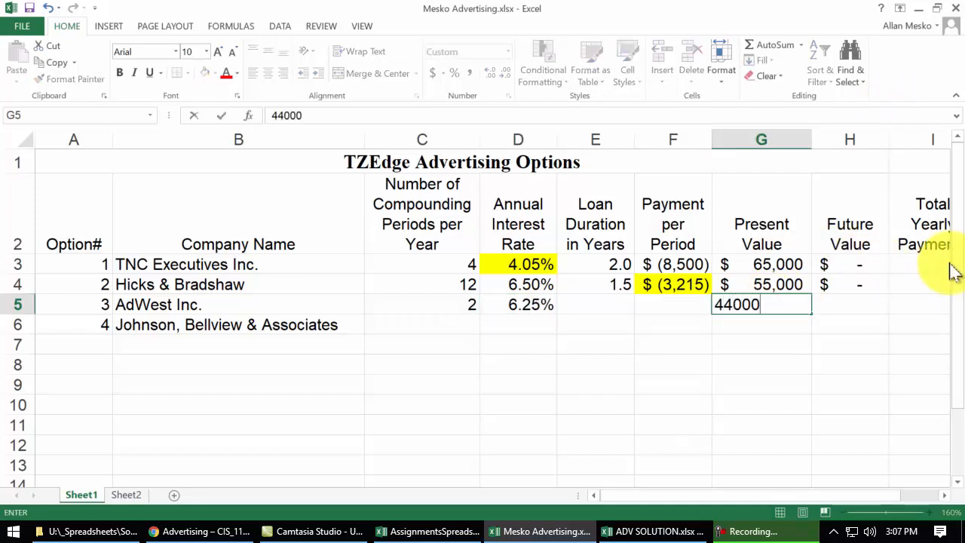
left_click(678, 302)
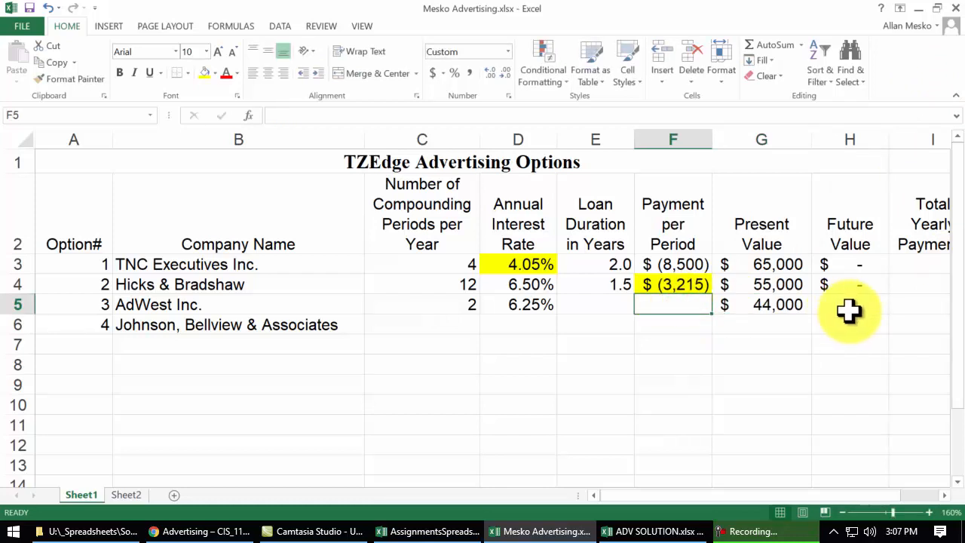
type("-920")
type("0")
key("Return")
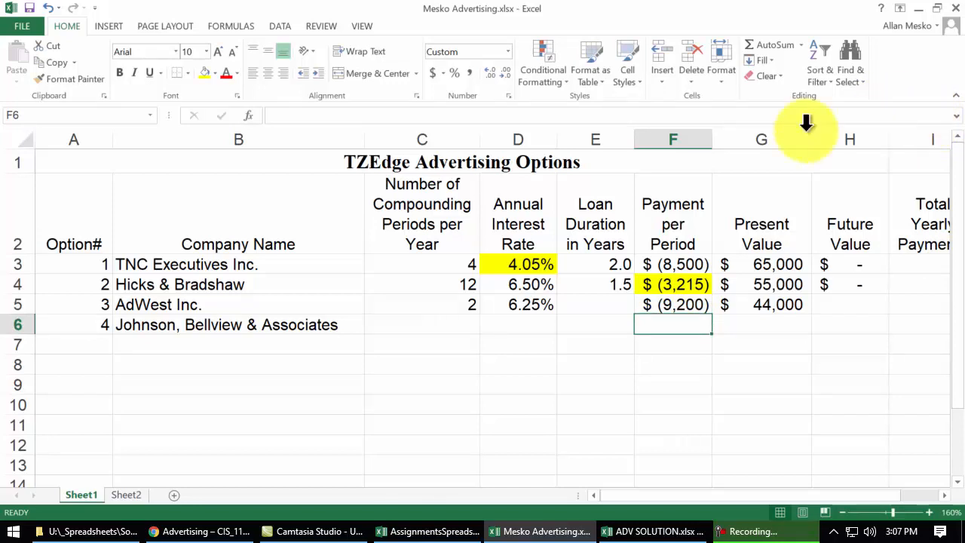
Step: Insert the NPER function in AdWest's loan duration cell E5 and set its rate argument to D5/C5
left_click(609, 303)
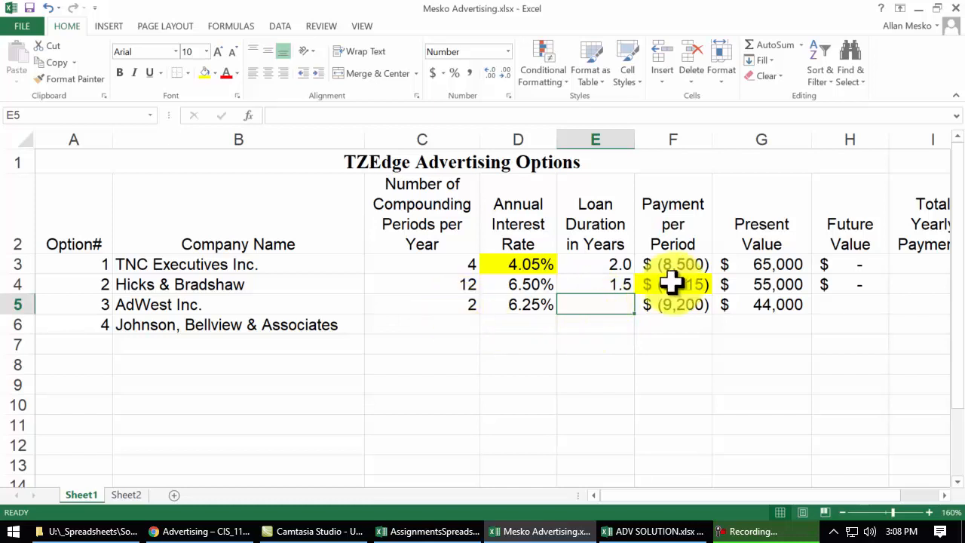
left_click(251, 117)
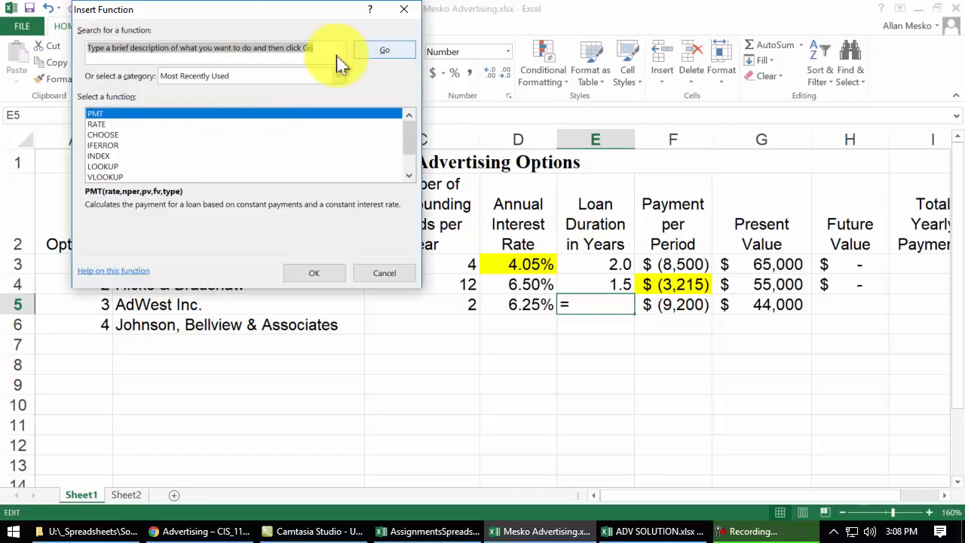
type("nper")
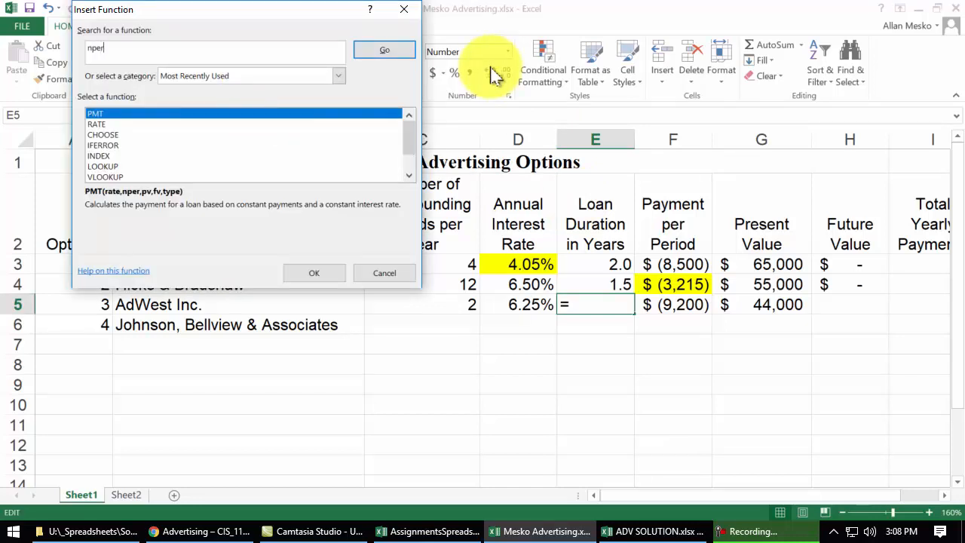
key("Return")
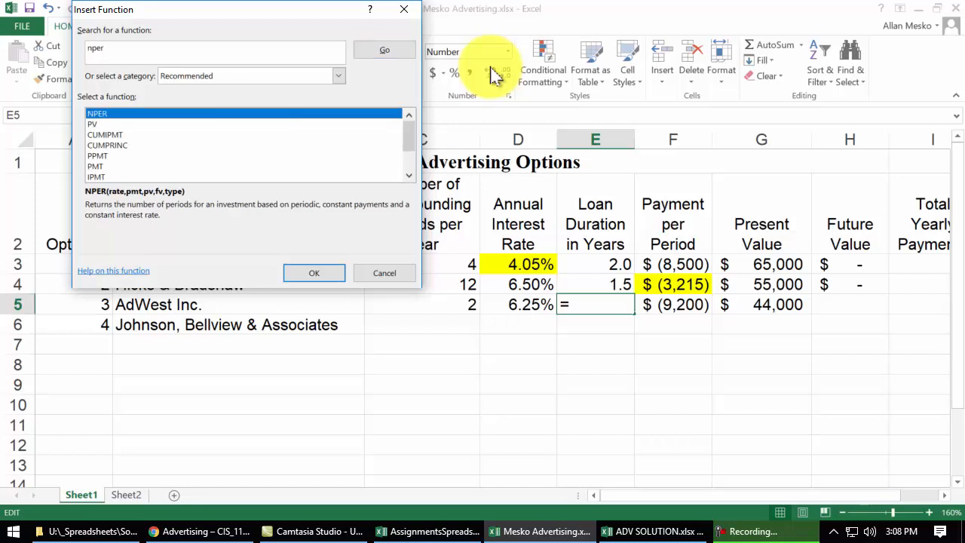
key("Return")
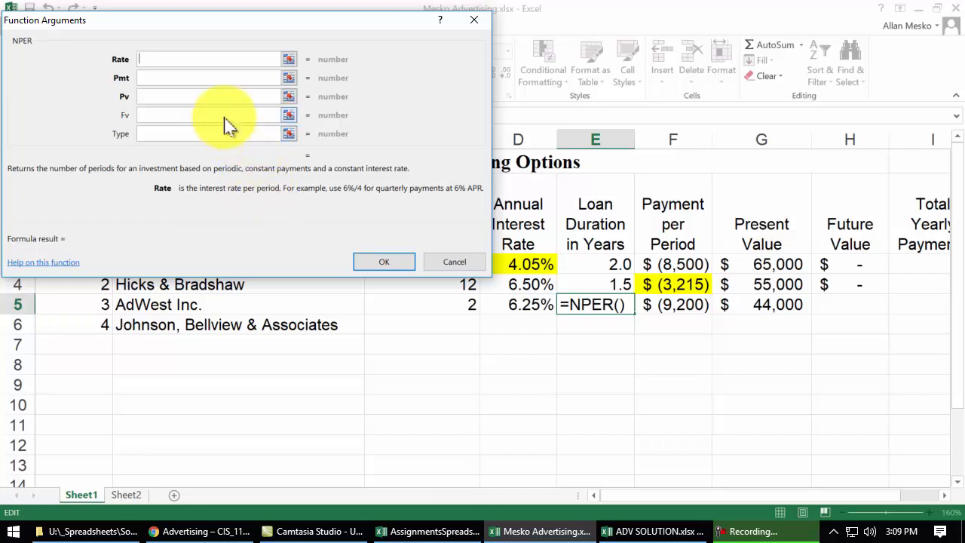
left_click(527, 304)
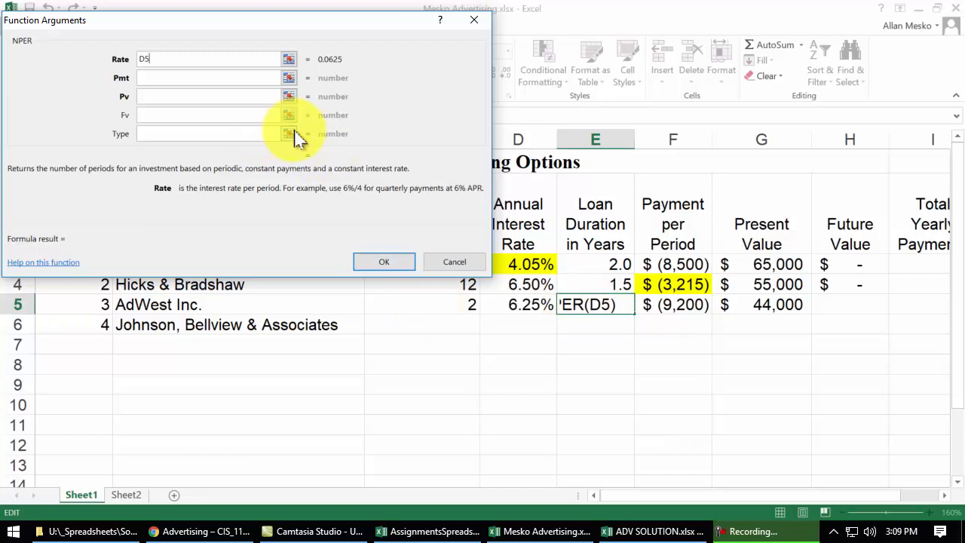
type("/")
left_click(424, 305)
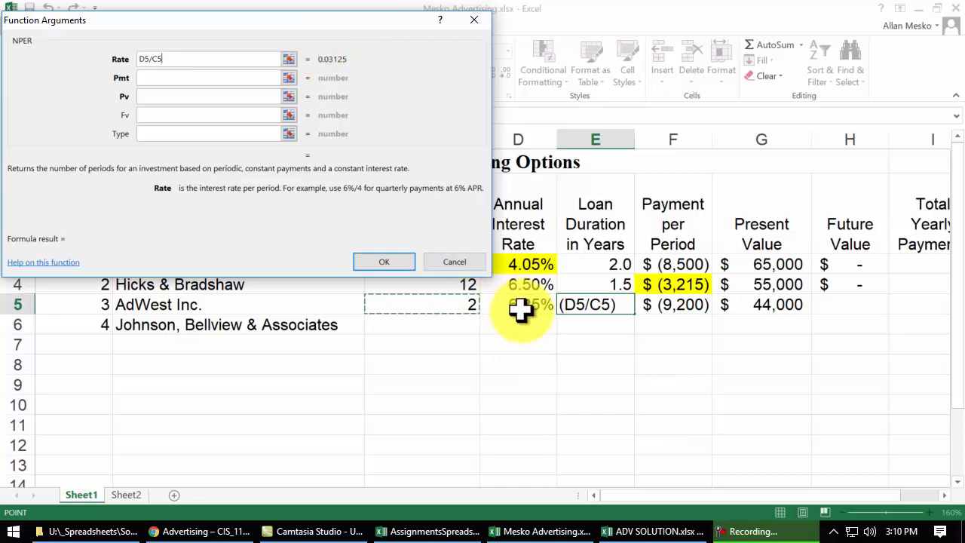
Step: Complete the NPER function with payment F5 and present value G5, leaving the future value argument blank
left_click(197, 76)
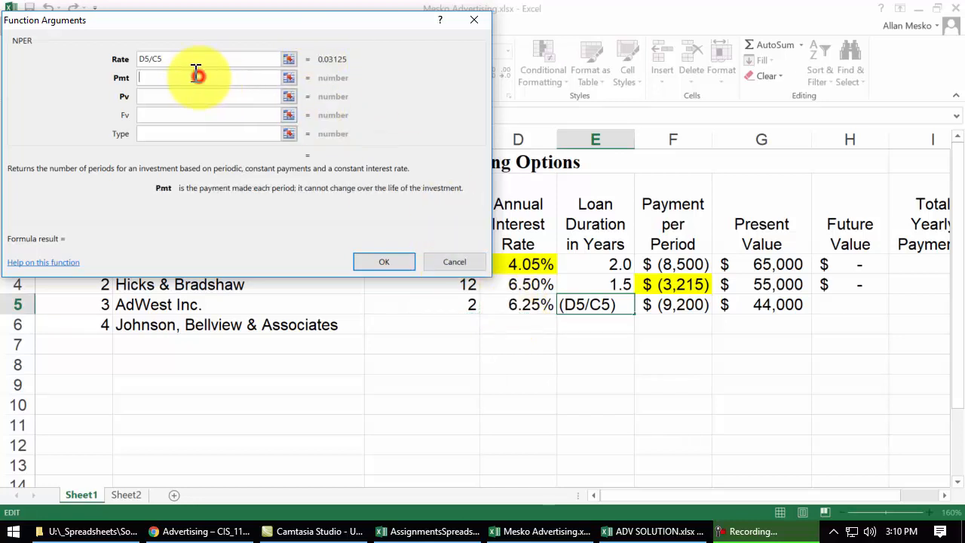
left_click(681, 306)
left_click(187, 97)
left_click(776, 307)
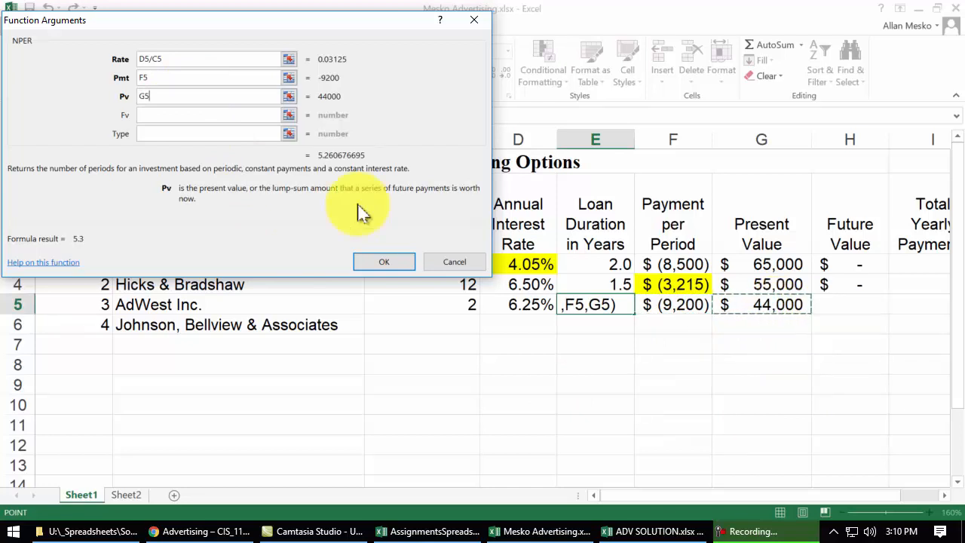
left_click(216, 115)
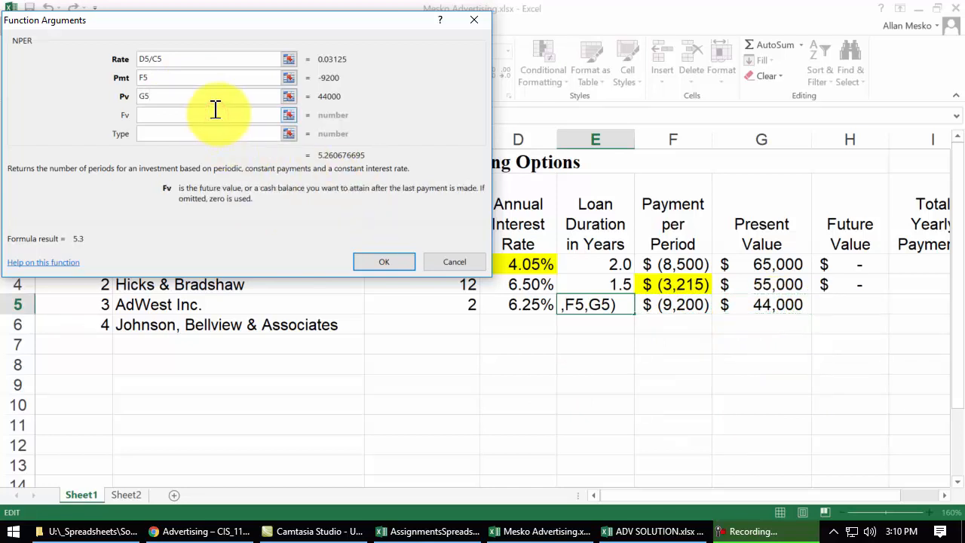
type("0")
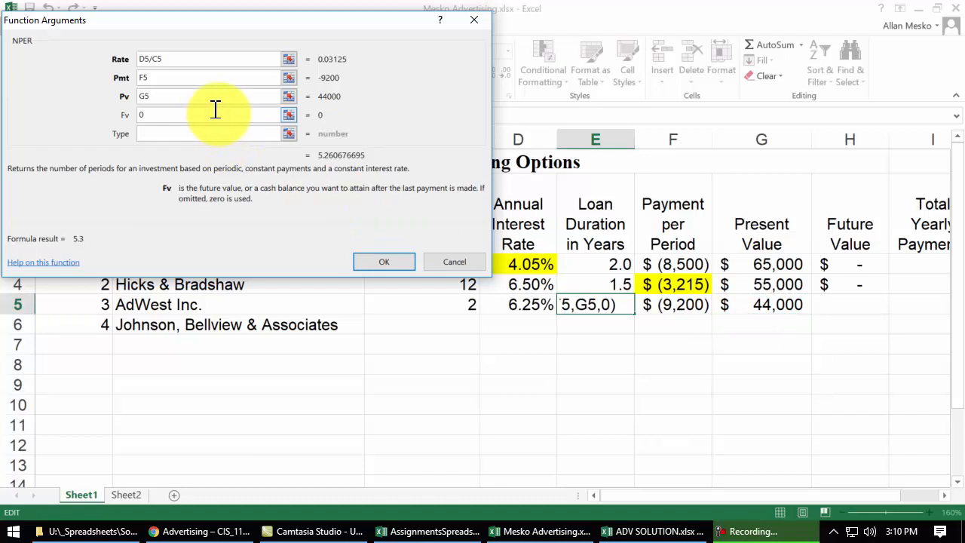
key("BackSpace")
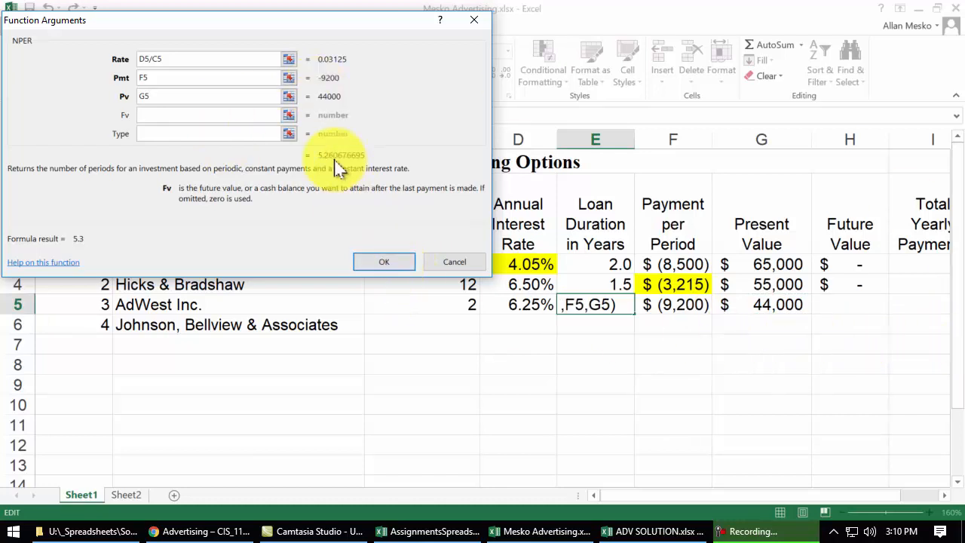
key("Return")
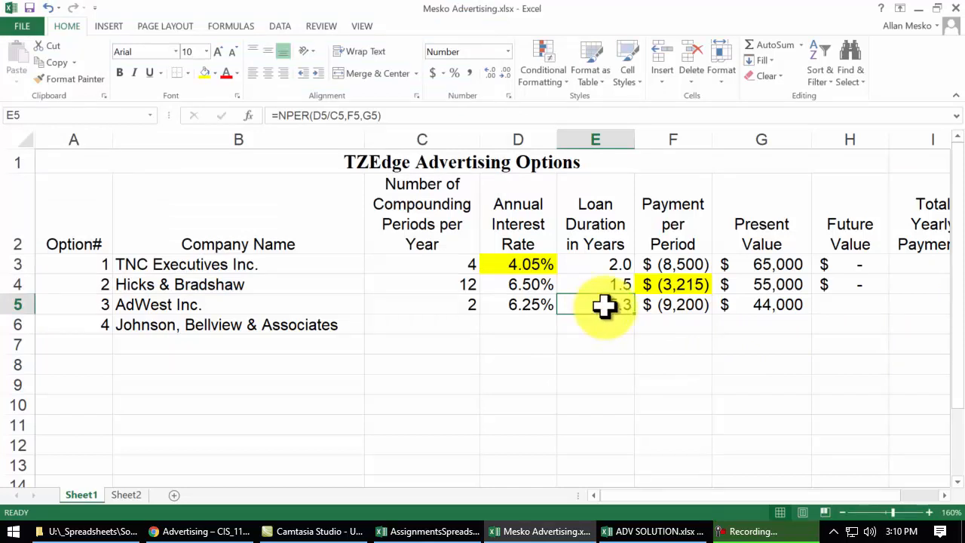
Step: Divide the NPER formula in E5 by C5 to convert the loan duration from periods to years
left_click(396, 115)
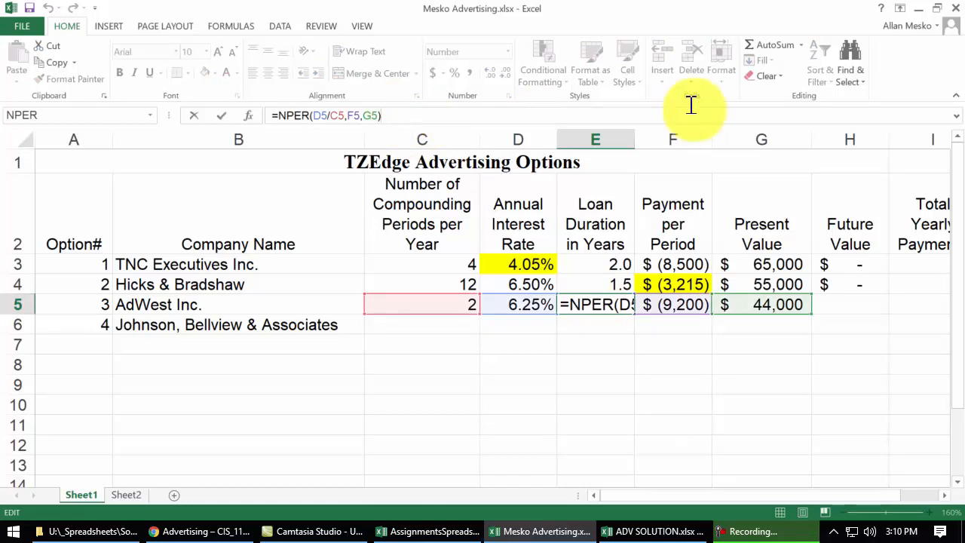
key("Return")
left_click(592, 303)
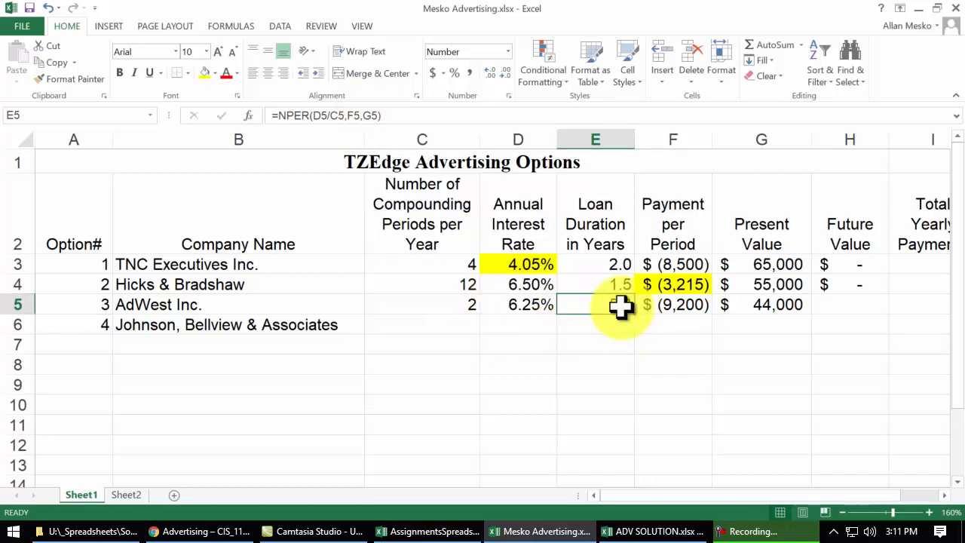
left_click(396, 115)
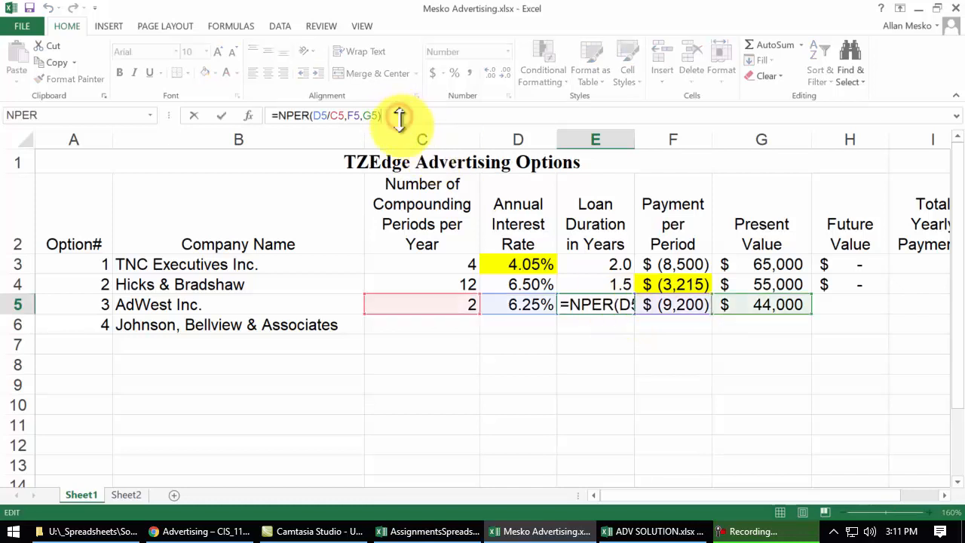
type("/")
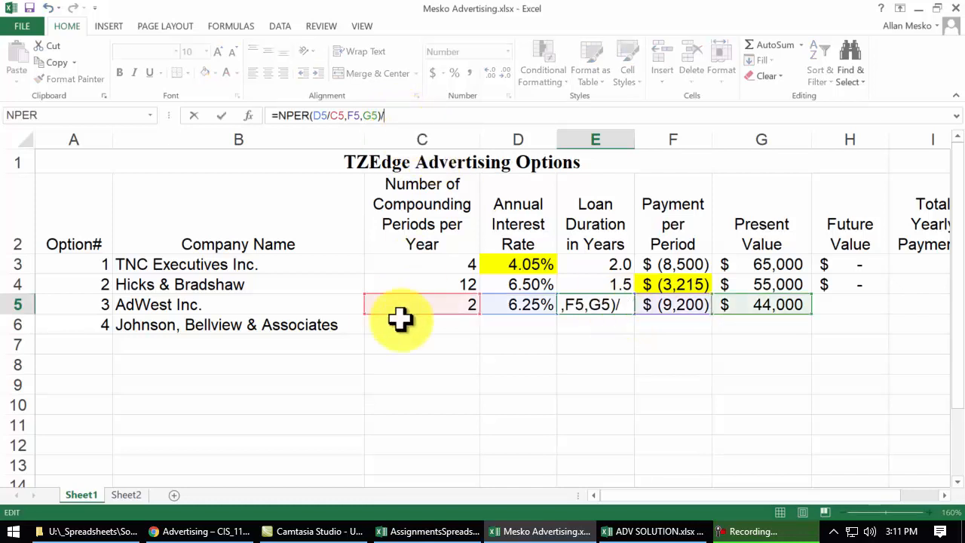
left_click(420, 307)
key("Return")
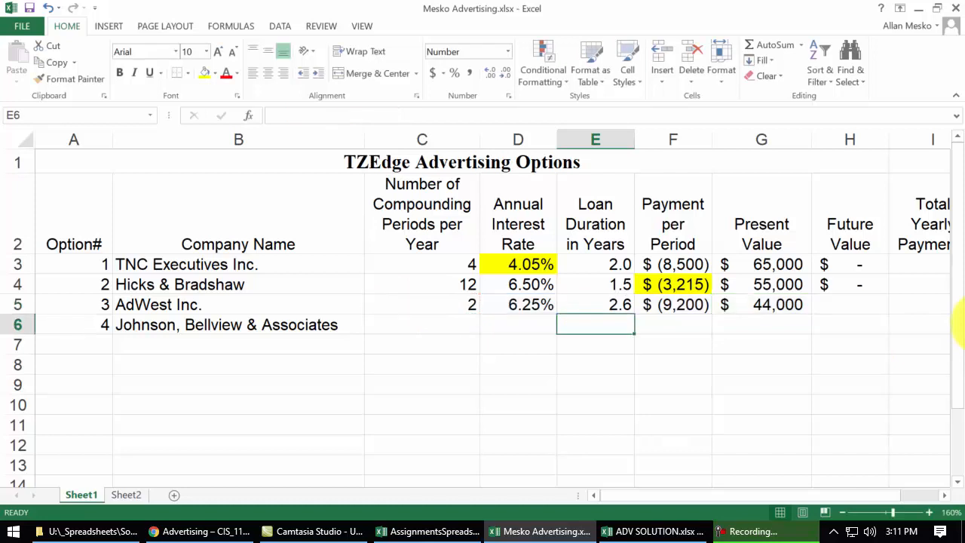
Step: Highlight AdWest's calculated loan duration in E5 with yellow fill and enter a future value of 0 for that company
left_click(603, 304)
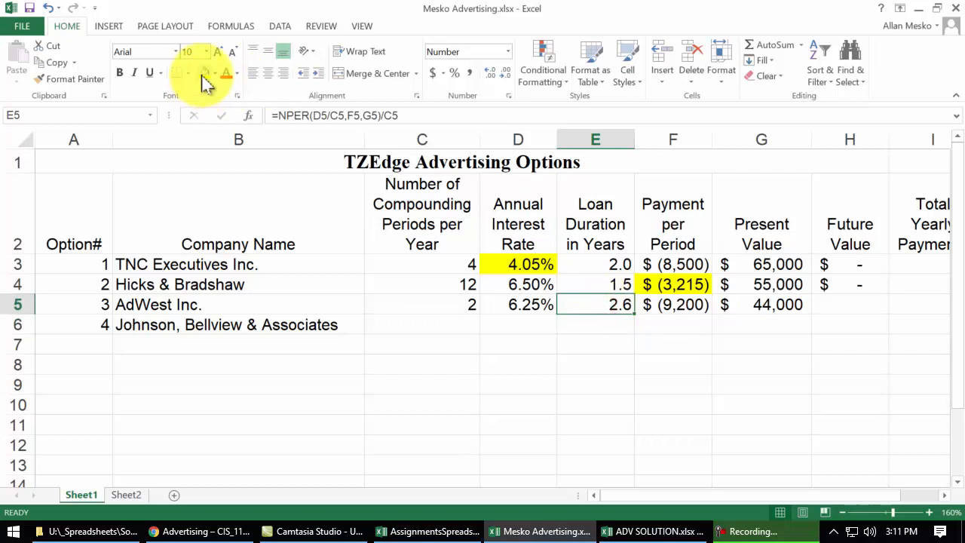
left_click(204, 73)
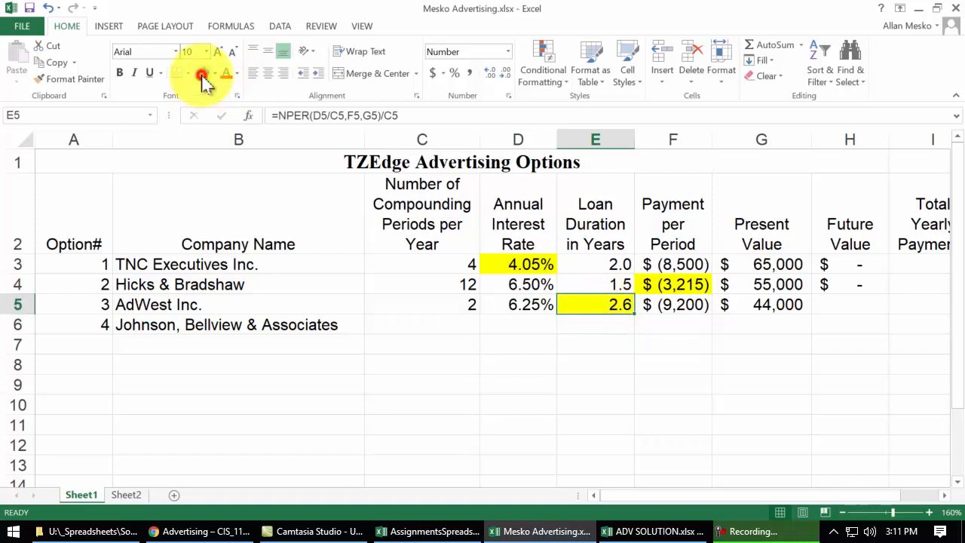
left_click(826, 303)
type("0")
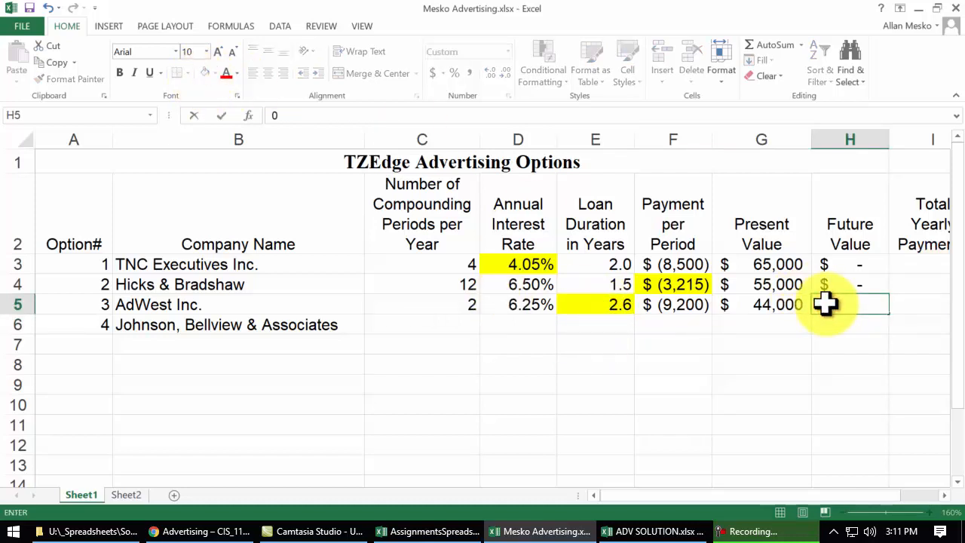
key("Return")
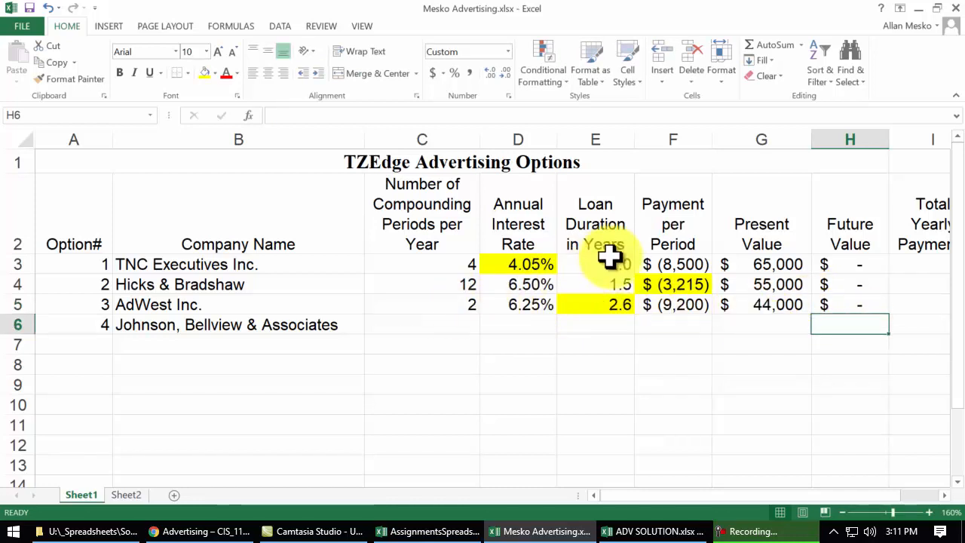
Step: Enter -1500 as the payment per period for Johnson, Bellview & Associates
key("Left")
key("Left")
key("Left")
key("Left")
key("Left")
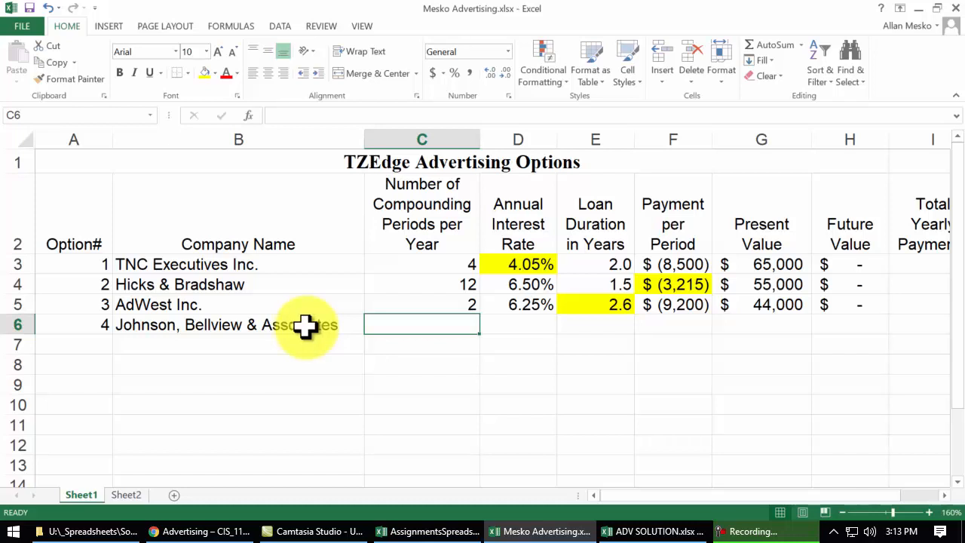
left_click(669, 321)
type("-1500")
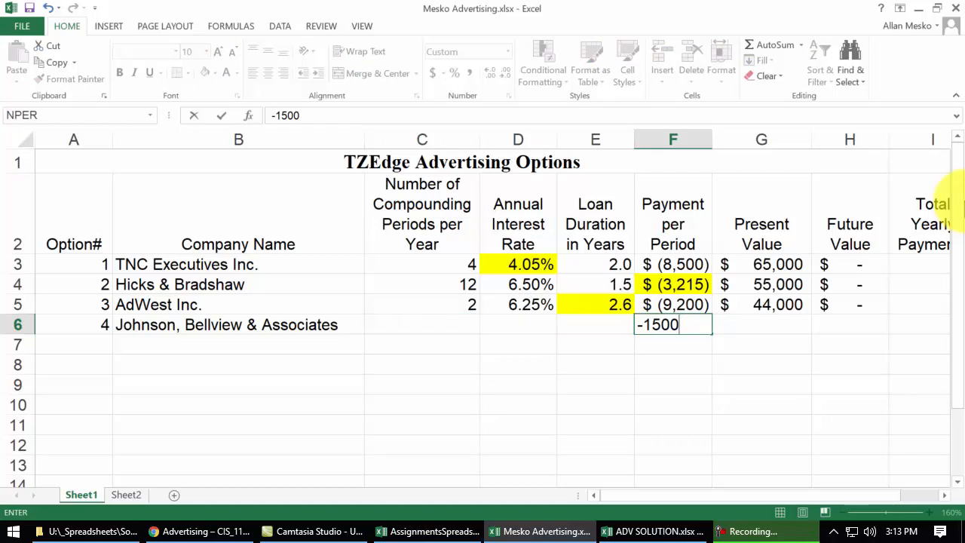
key("Return")
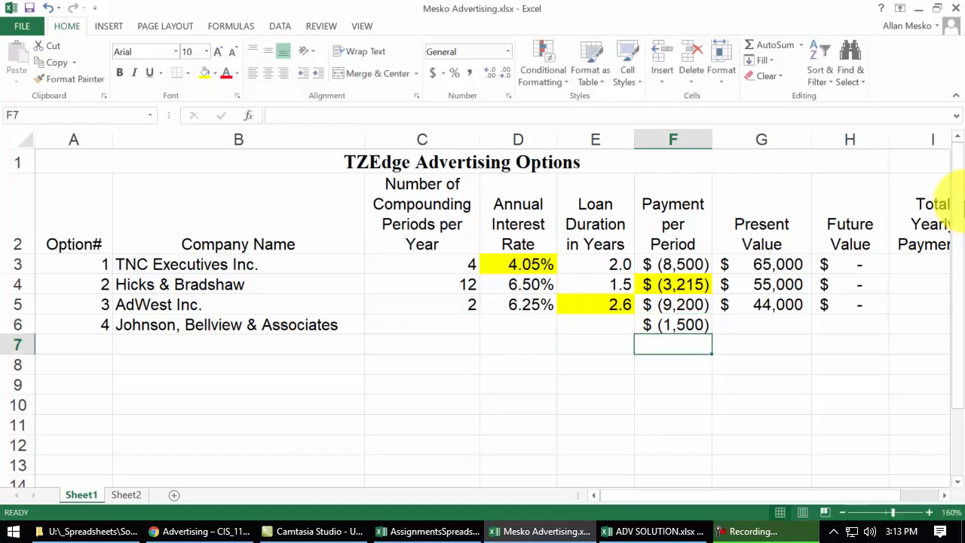
Step: Fill in 12 compounding periods per year, a 5% annual interest rate and a 3-year loan duration for Johnson, Bellview & Associates
left_click(434, 325)
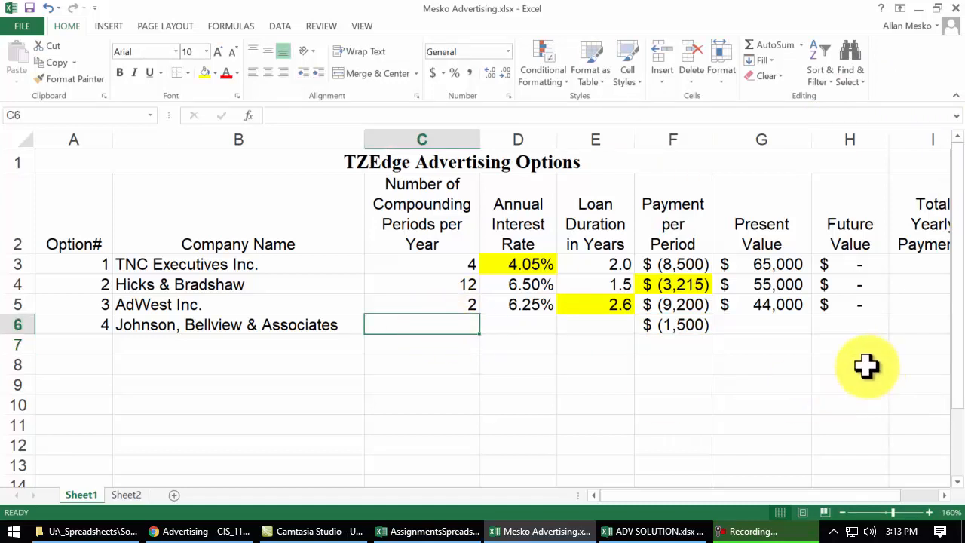
type("12")
key("Return")
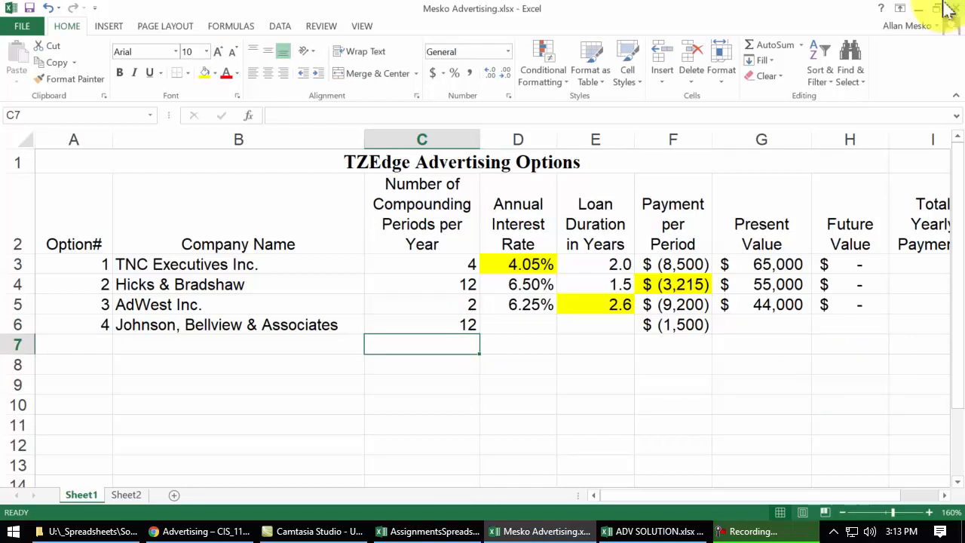
left_click(526, 324)
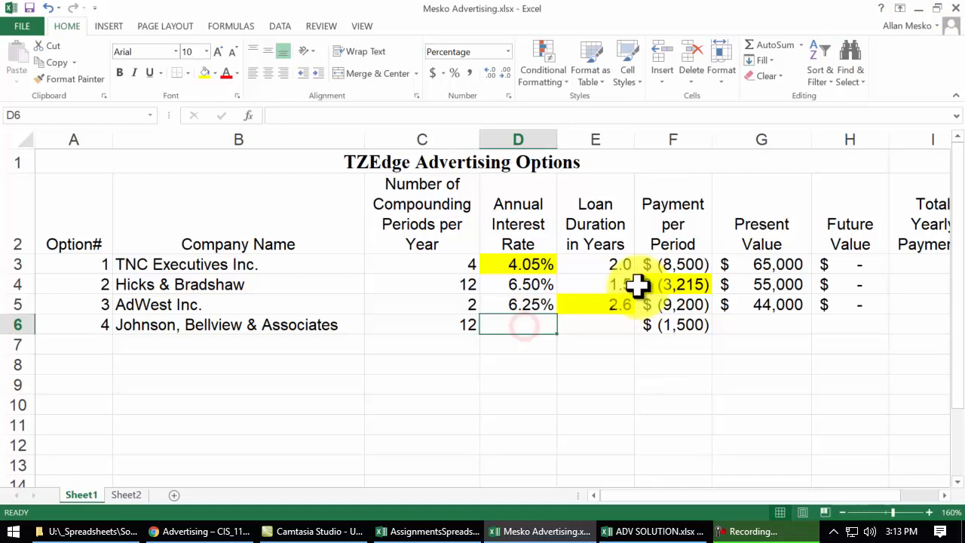
type("5")
key("Tab")
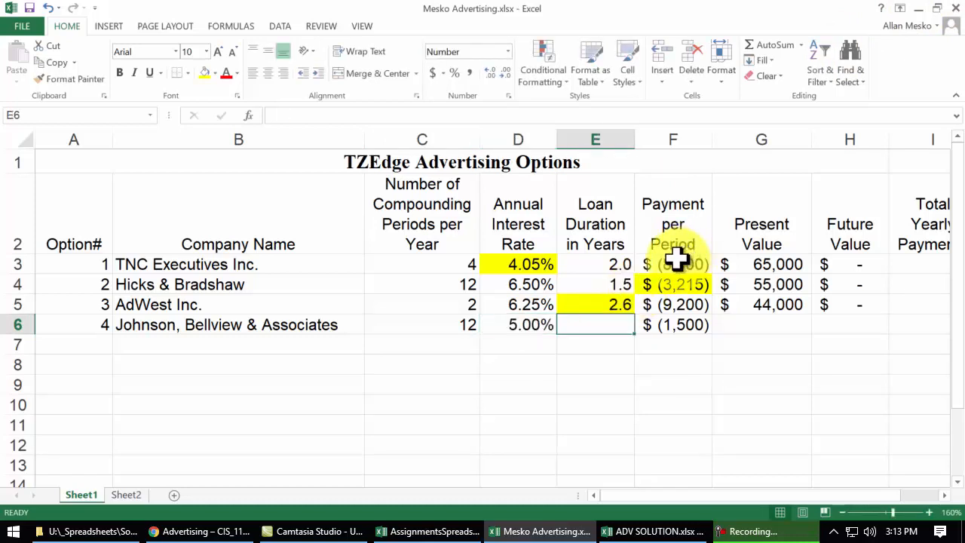
type("3")
key("Tab")
key("Tab")
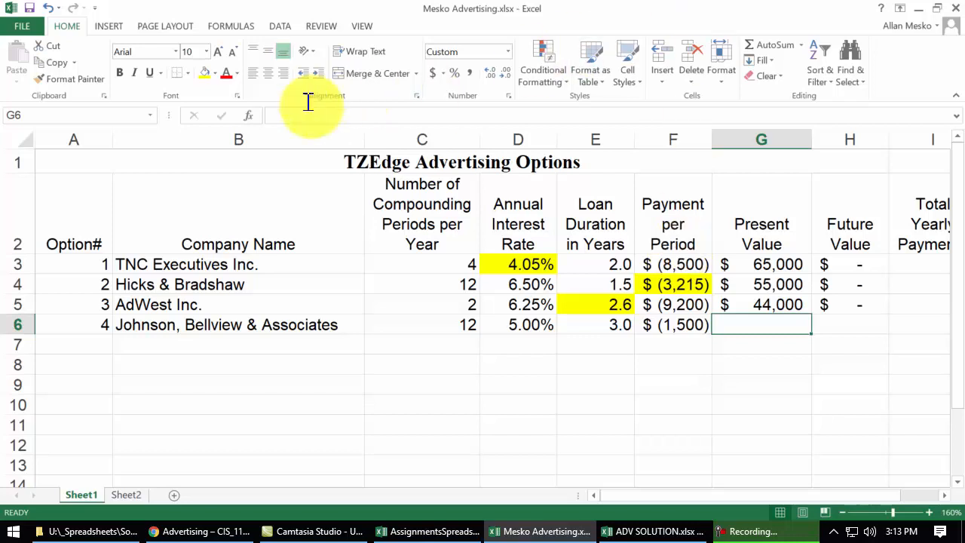
Step: Insert the PV function in Johnson, Bellview & Associates' present value cell G6 and set its rate argument to D6/C6
left_click(251, 115)
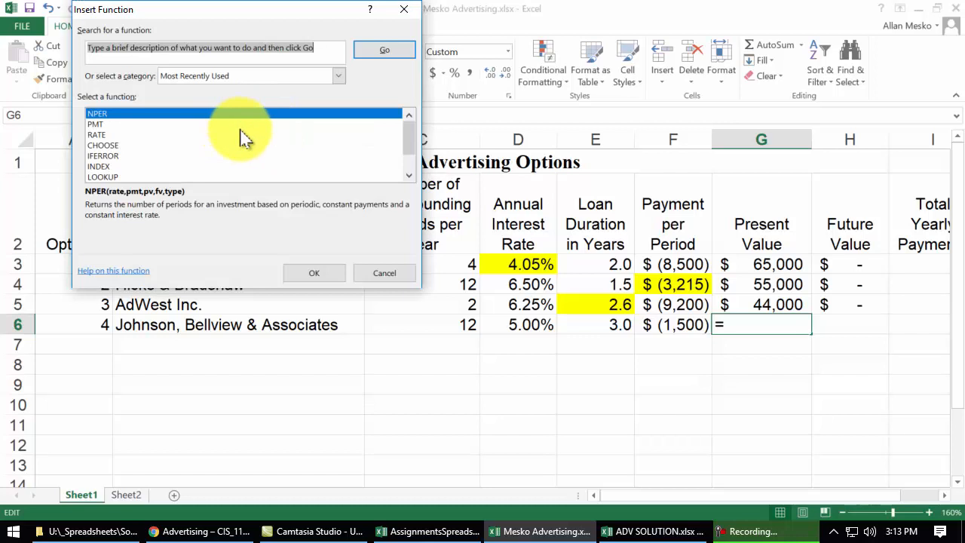
type("pv")
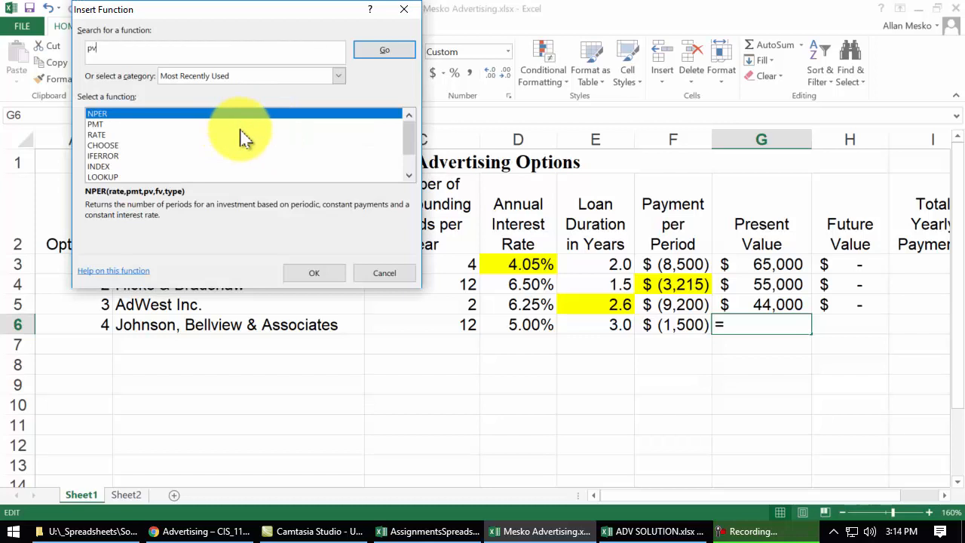
left_click(386, 48)
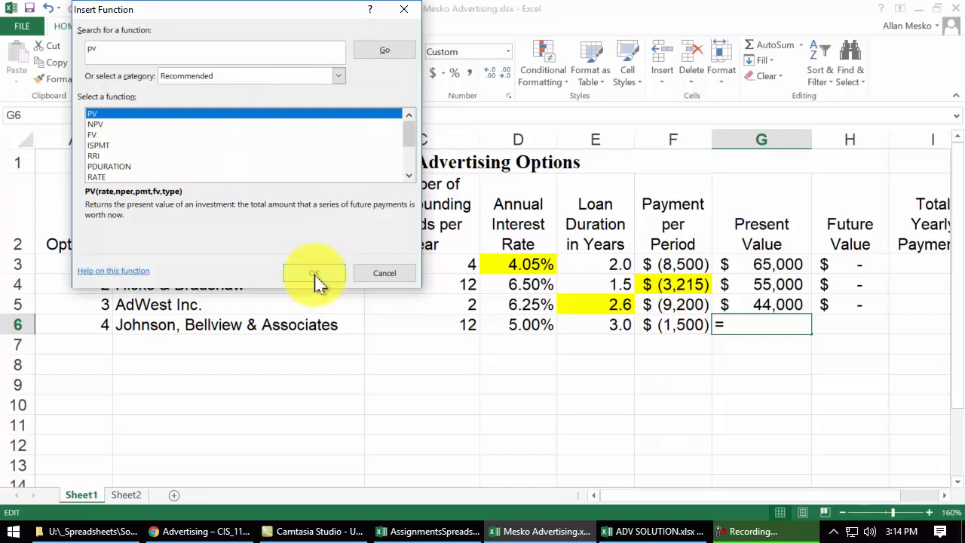
left_click(318, 276)
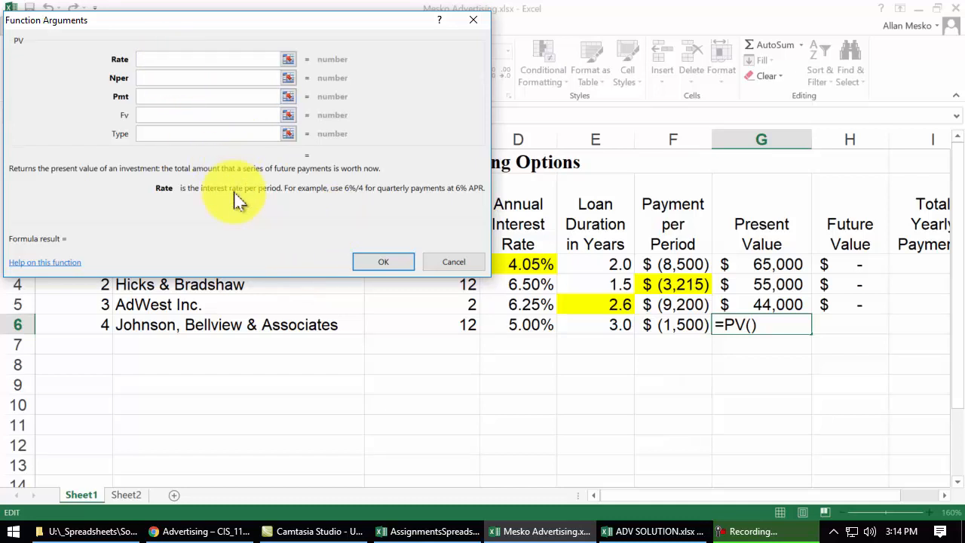
left_click(528, 326)
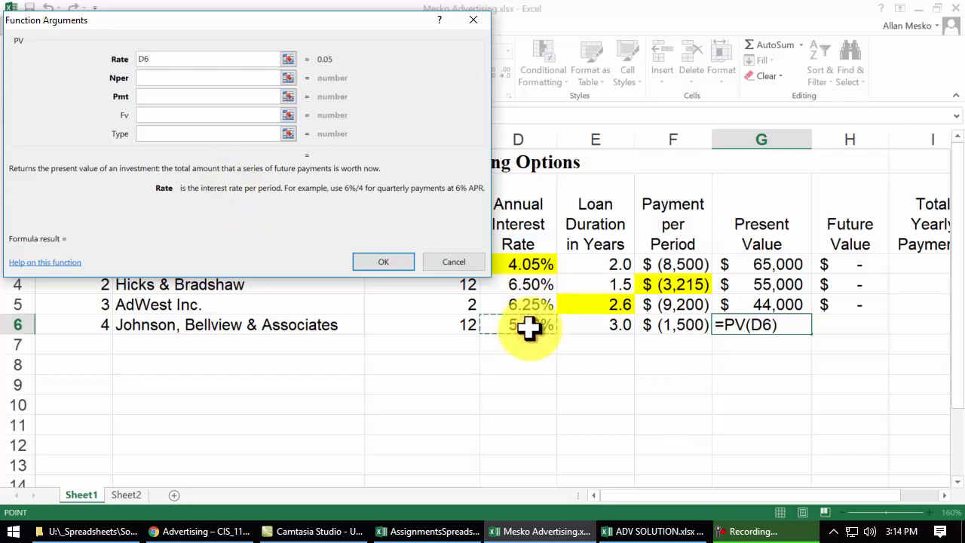
type("/C6")
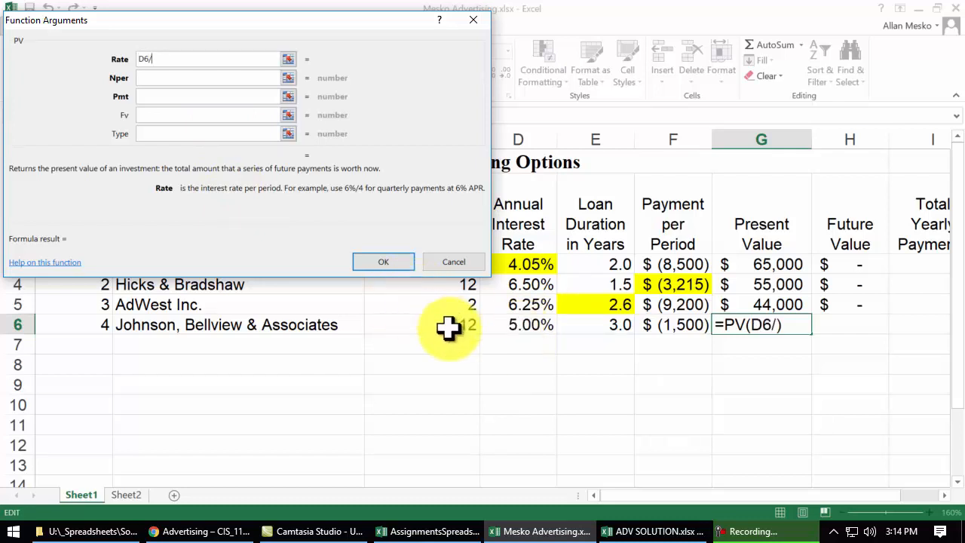
left_click(449, 328)
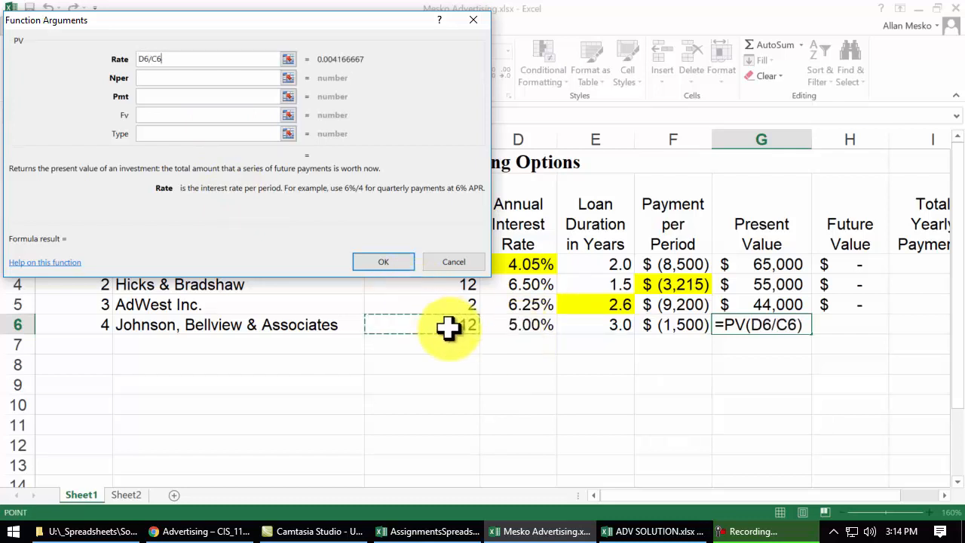
Step: Complete the PV function with number of periods C6*E6 and payment F6, leaving the future value argument blank
left_click(206, 76)
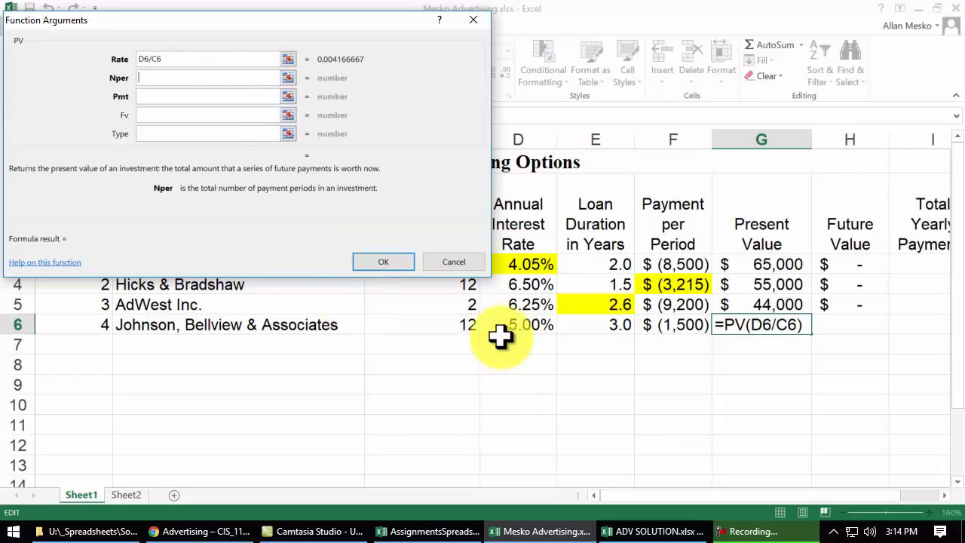
left_click(459, 325)
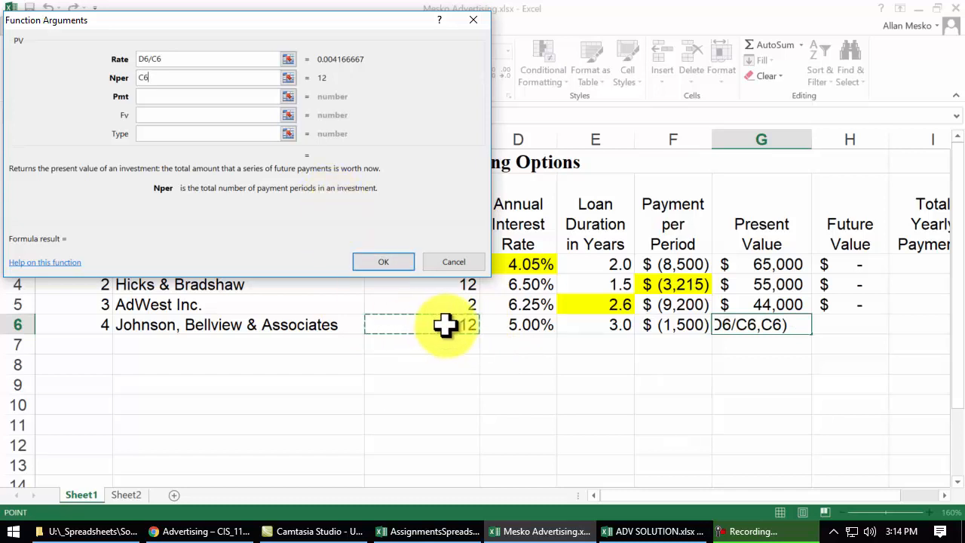
type("*")
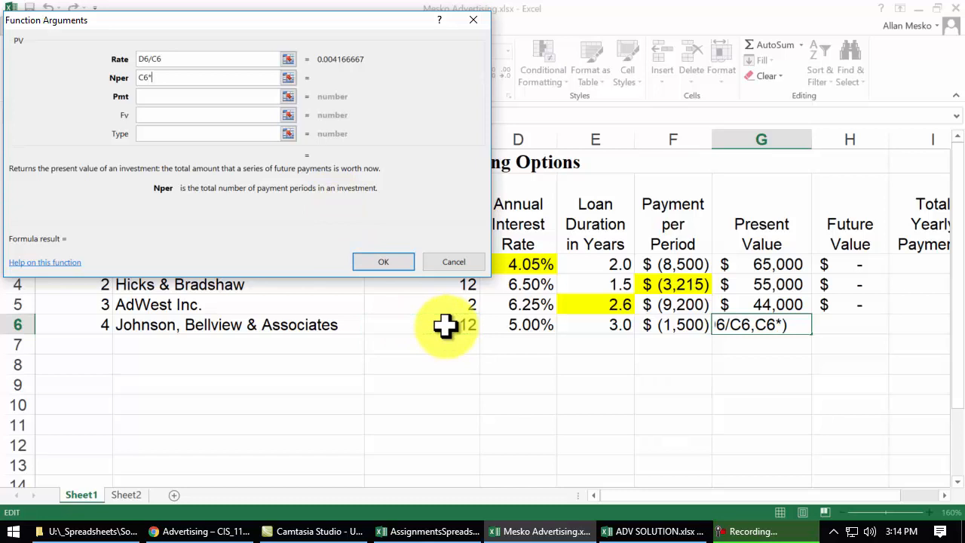
left_click(619, 324)
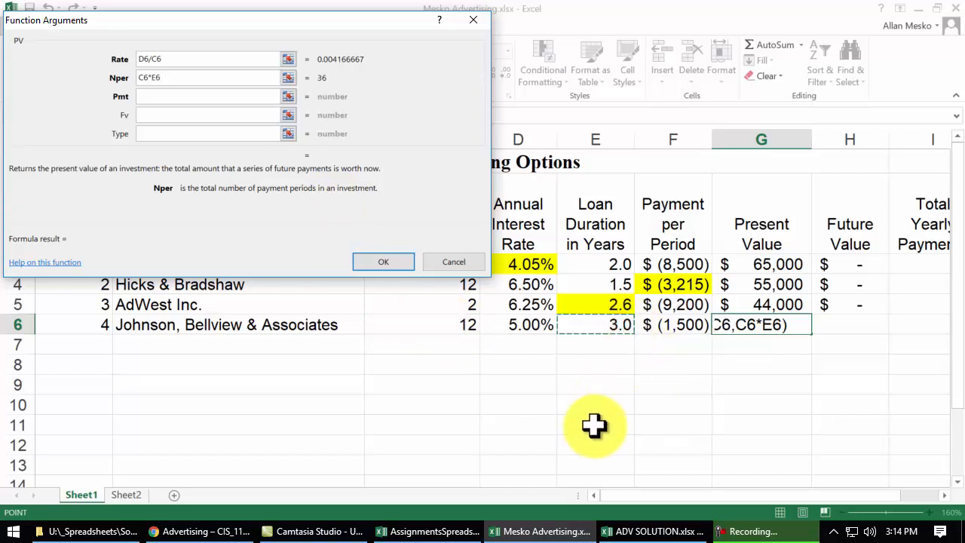
left_click(181, 96)
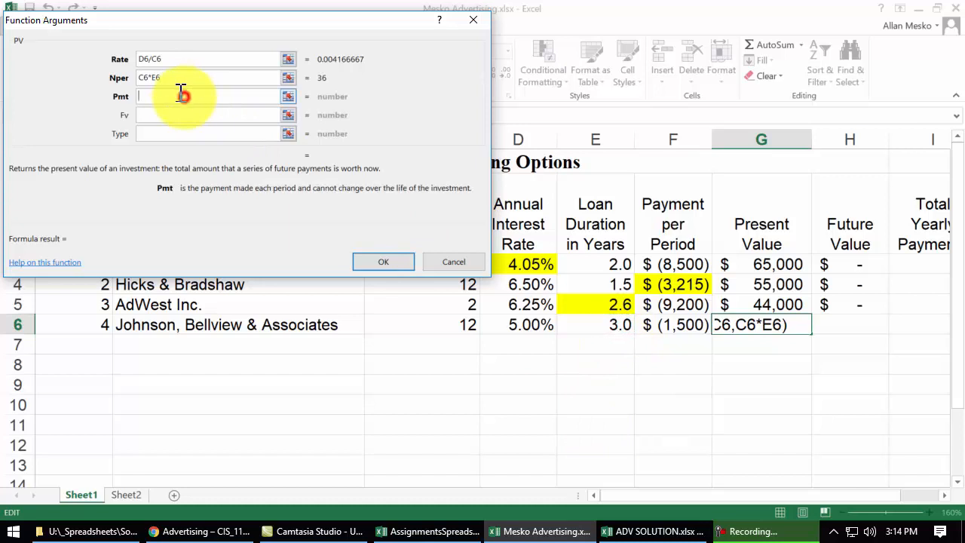
left_click(660, 324)
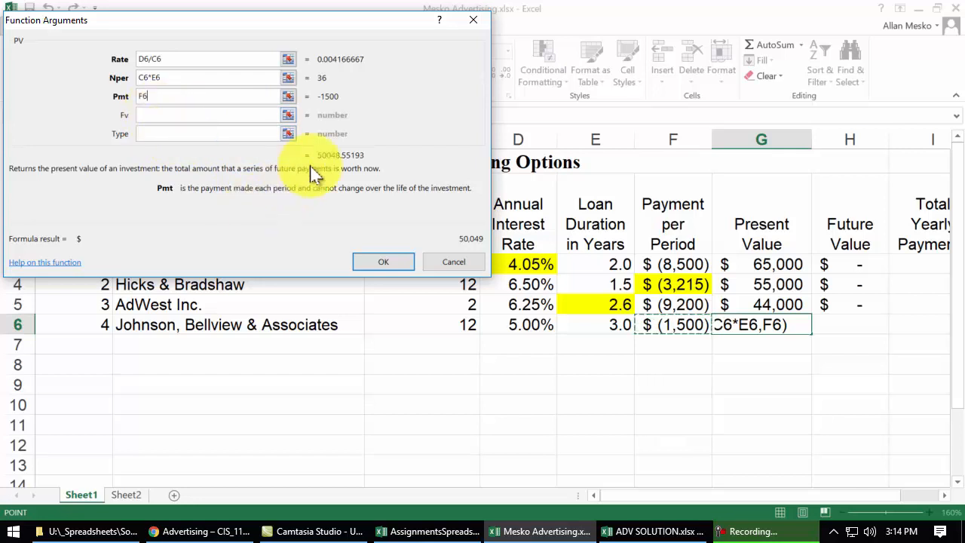
left_click(383, 263)
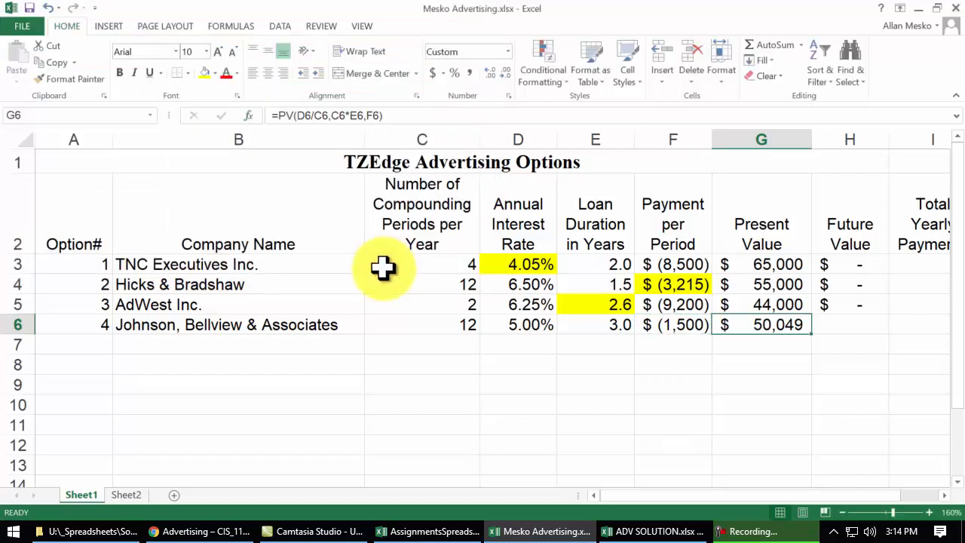
Step: Enter a future value of 0 for Johnson, Bellview & Associates and highlight the calculated present value in G6 with yellow fill
left_click(844, 345)
left_click(783, 329)
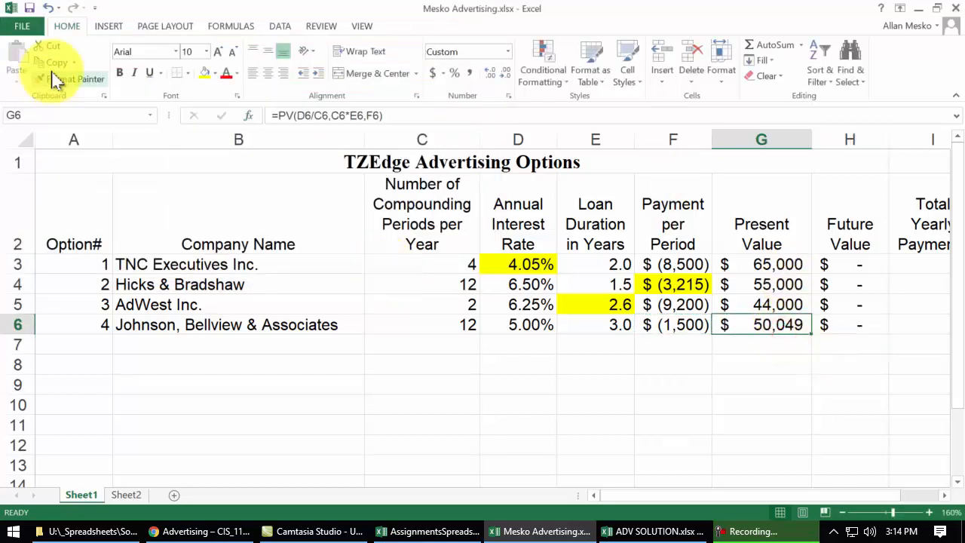
left_click(204, 72)
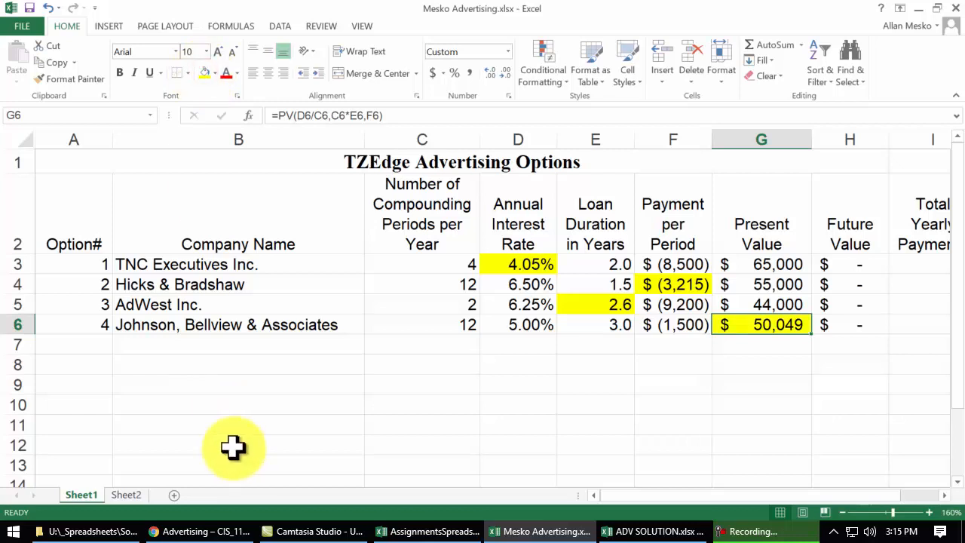
Step: Calculate TNC Executives' total yearly payments in I3 by multiplying payment per period by compounding periods per year with =F3*C3
scroll(249, 392, "right", 1)
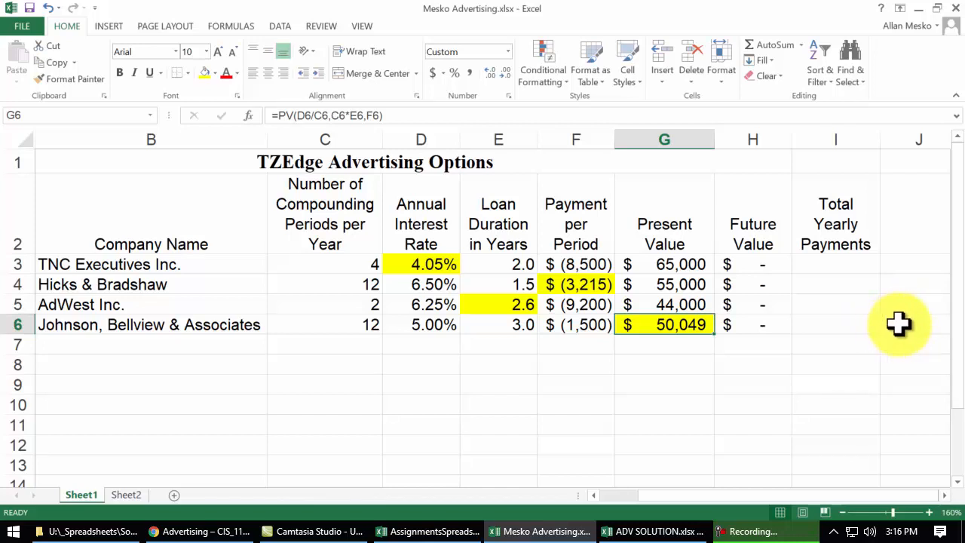
left_click(832, 266)
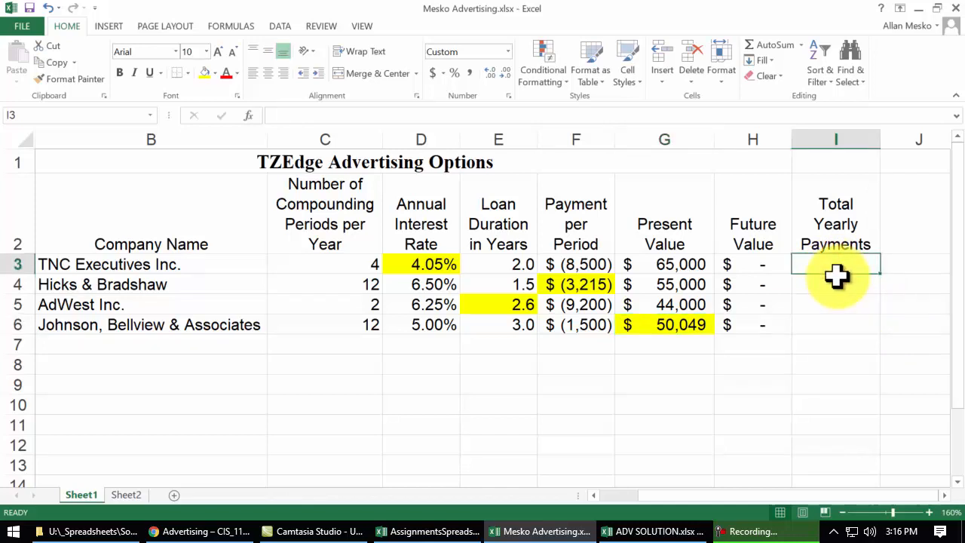
left_click(577, 262)
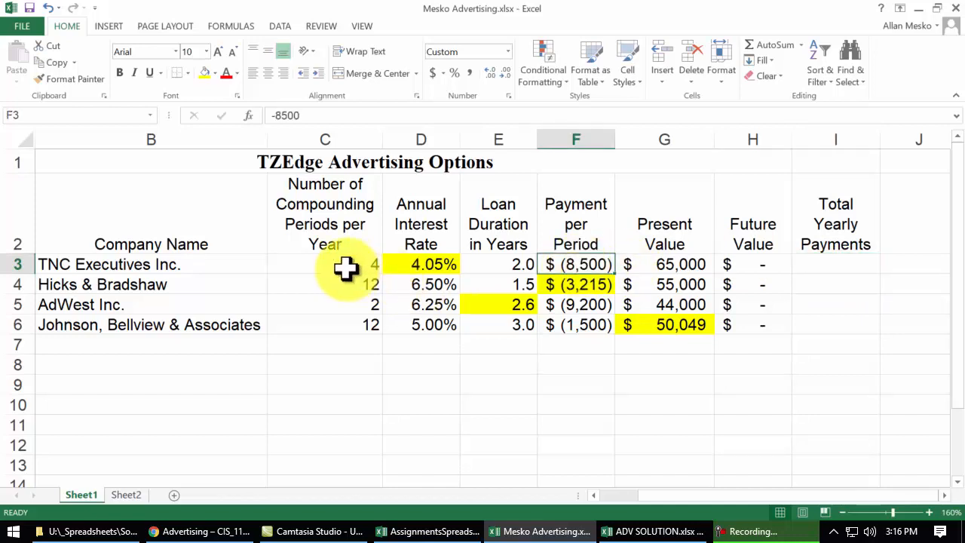
left_click(346, 267)
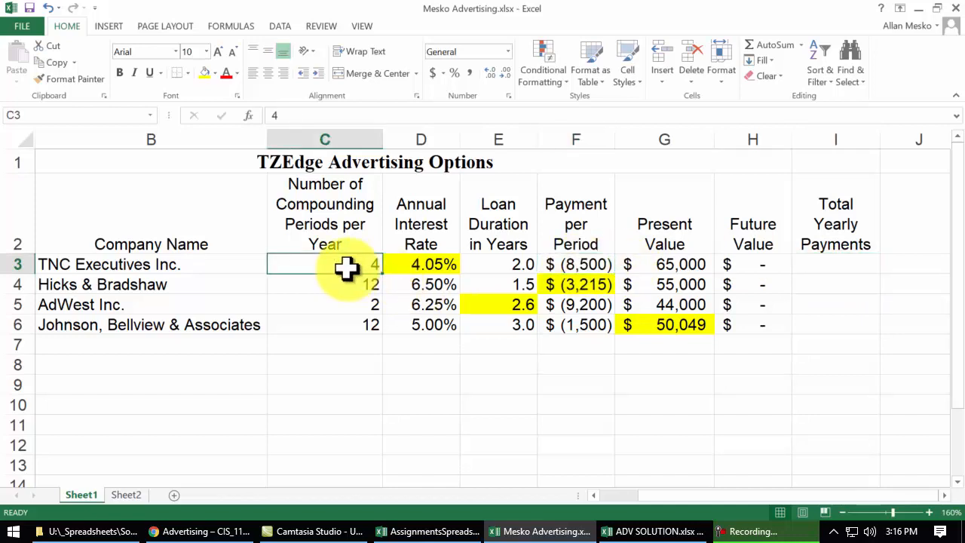
left_click(576, 263)
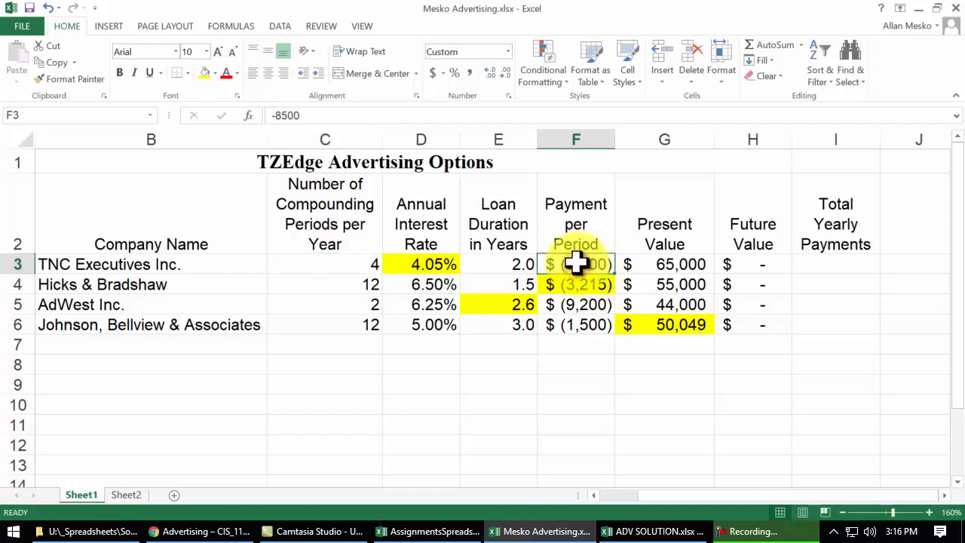
left_click(322, 263)
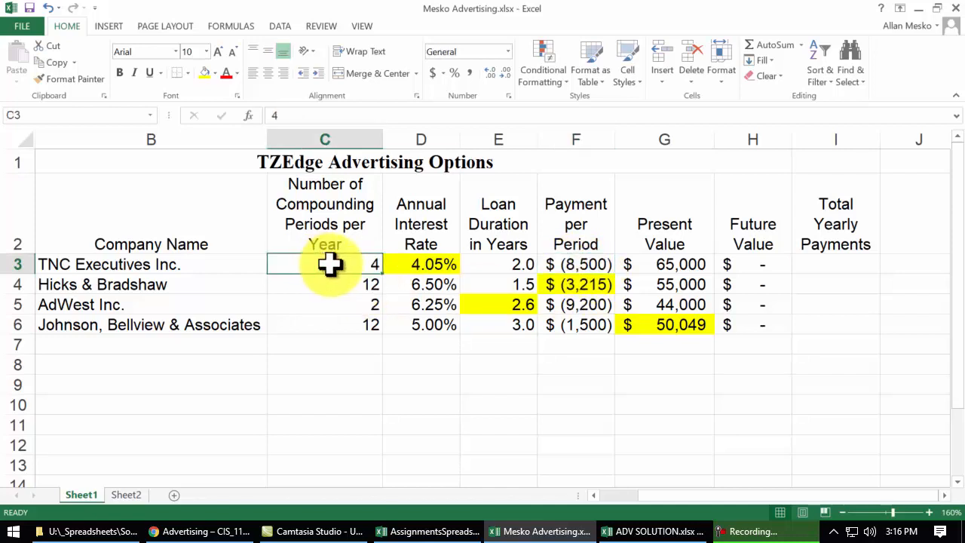
left_click(806, 264)
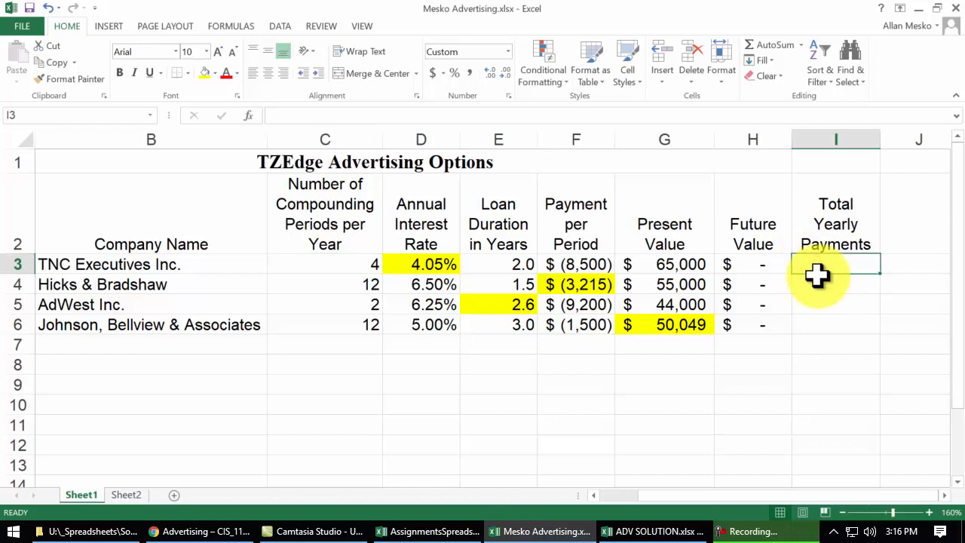
type("=")
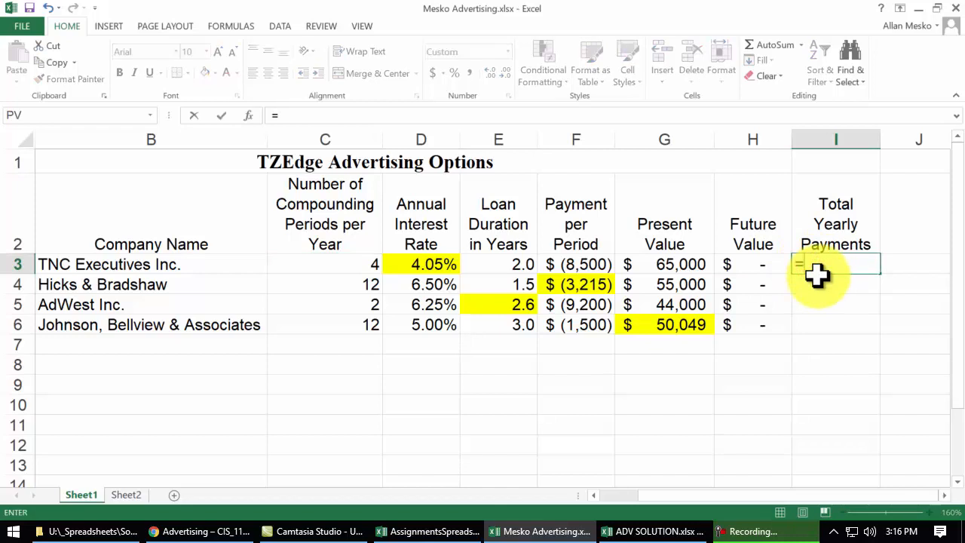
left_click(586, 262)
type("*")
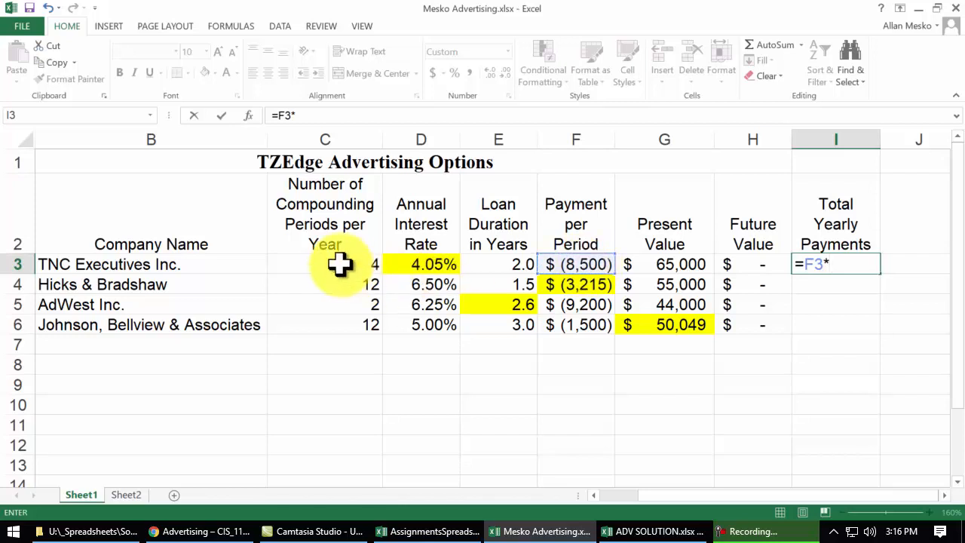
left_click(339, 264)
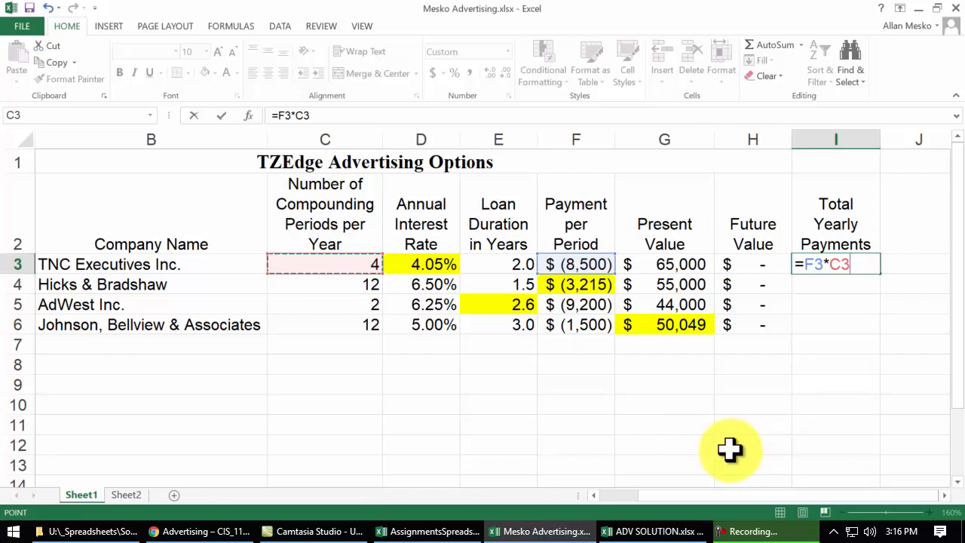
key("Return")
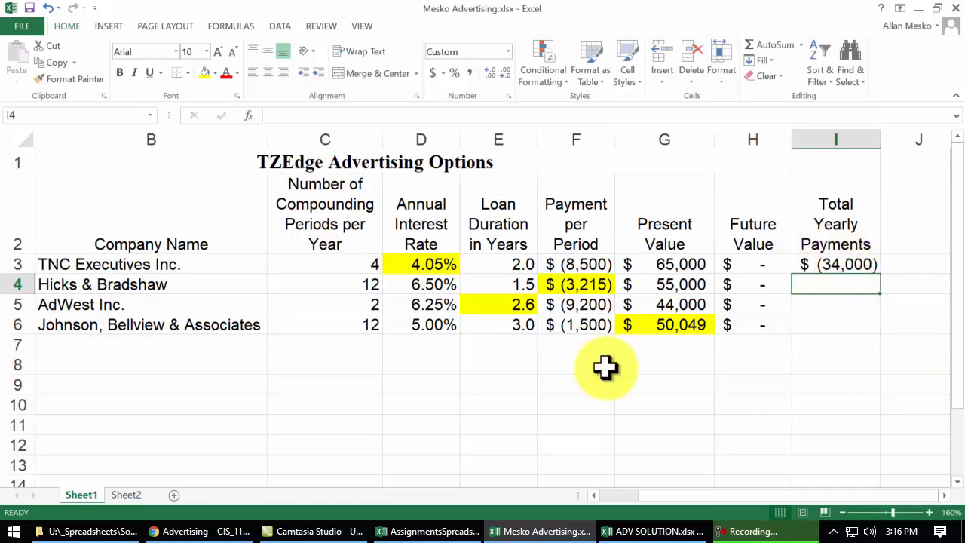
Step: Try negating the total yearly payments formula in I3 as =-F3*C3 and undo the change
left_click(590, 264)
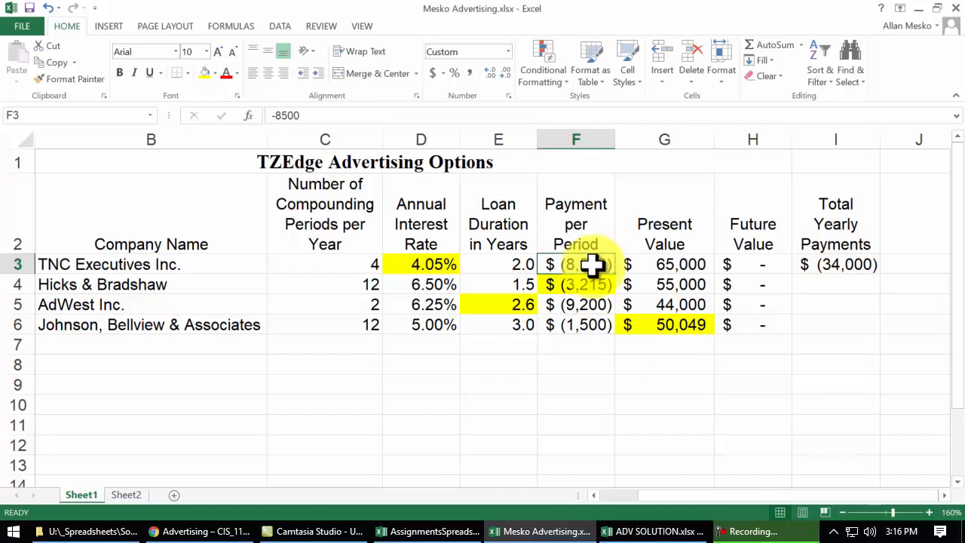
double_click(818, 267)
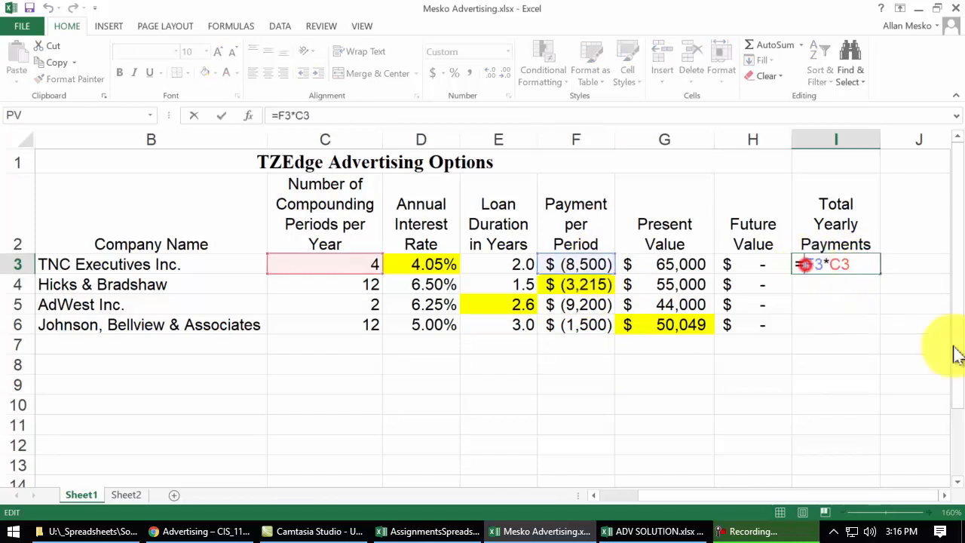
type("-")
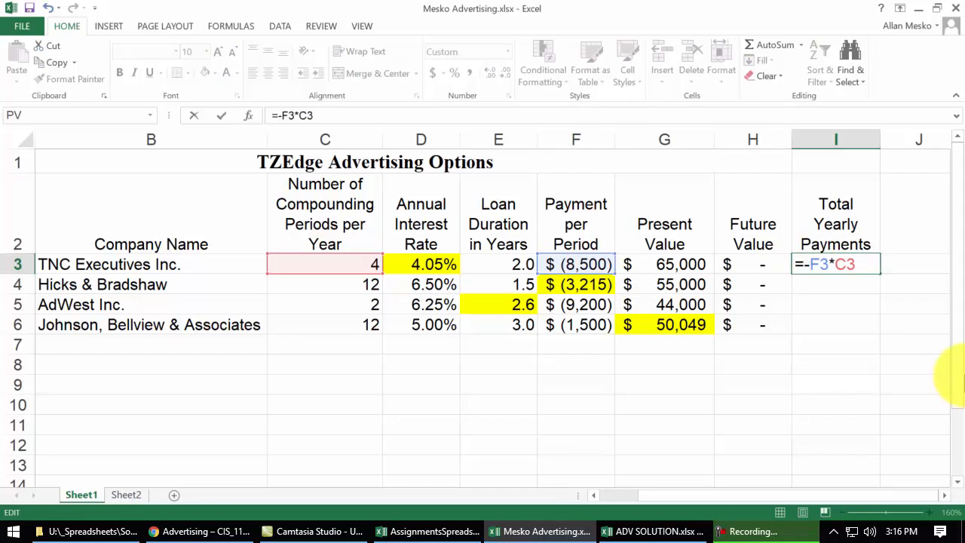
key("Return")
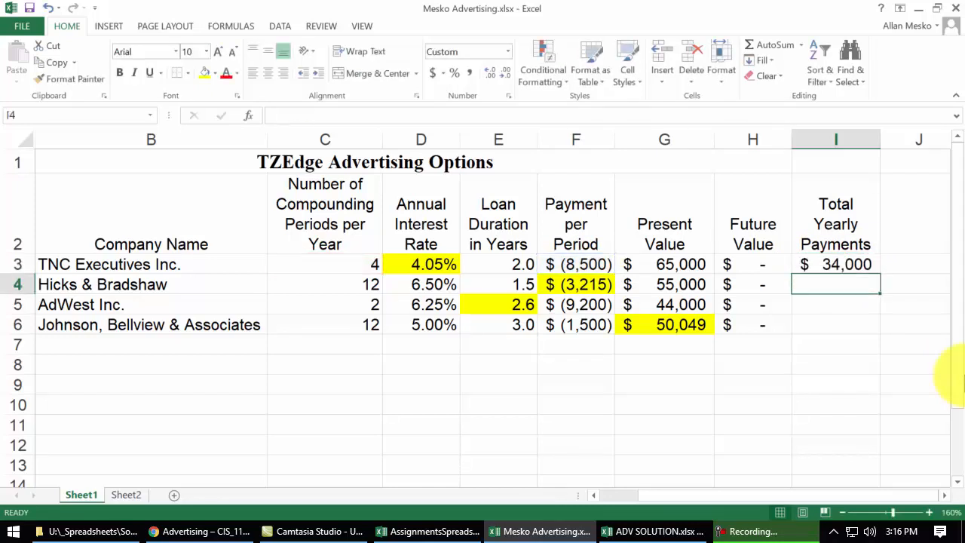
key("ctrl+z")
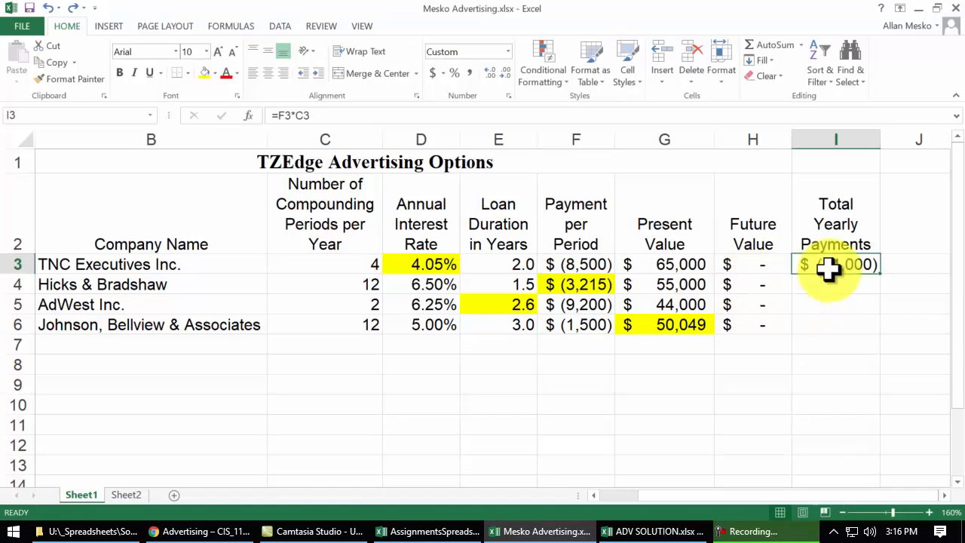
Step: Copy the total yearly payments formula from I3 down to I6 for the remaining companies and check the formula in I6
double_click(878, 273)
left_click(731, 406)
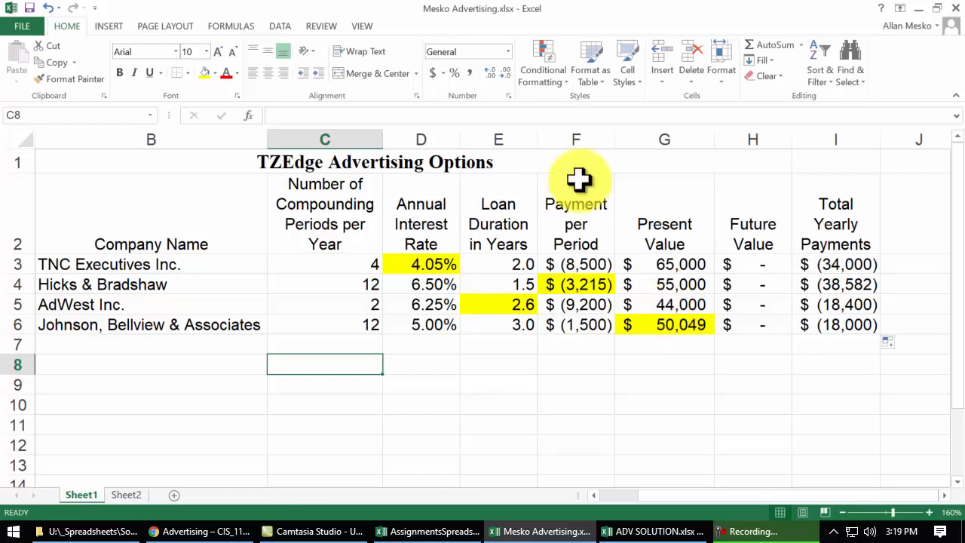
left_click(847, 331)
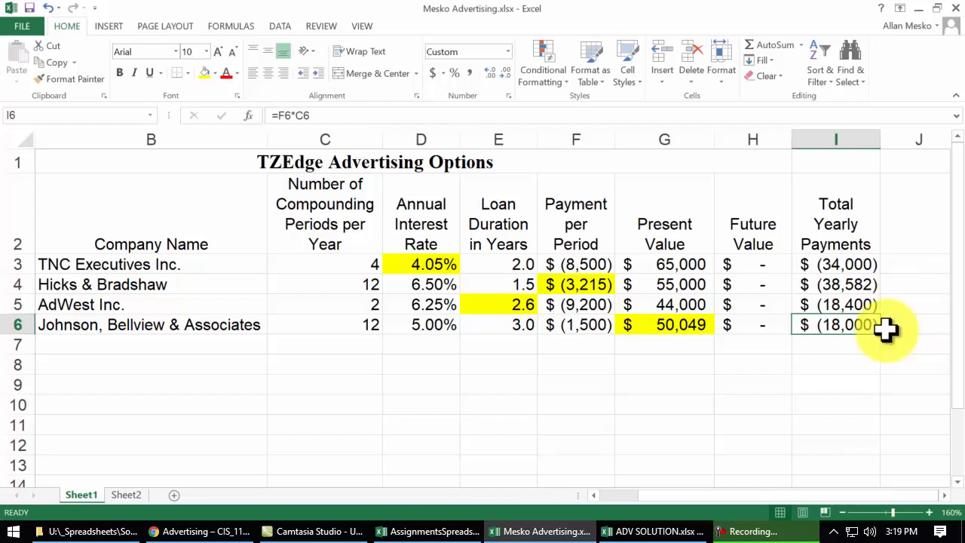
Step: Enter the conclusion "Option 4 would minimize the yearly outlay" in C8 and highlight C8:F8 with the recently used pink fill
left_click(314, 369)
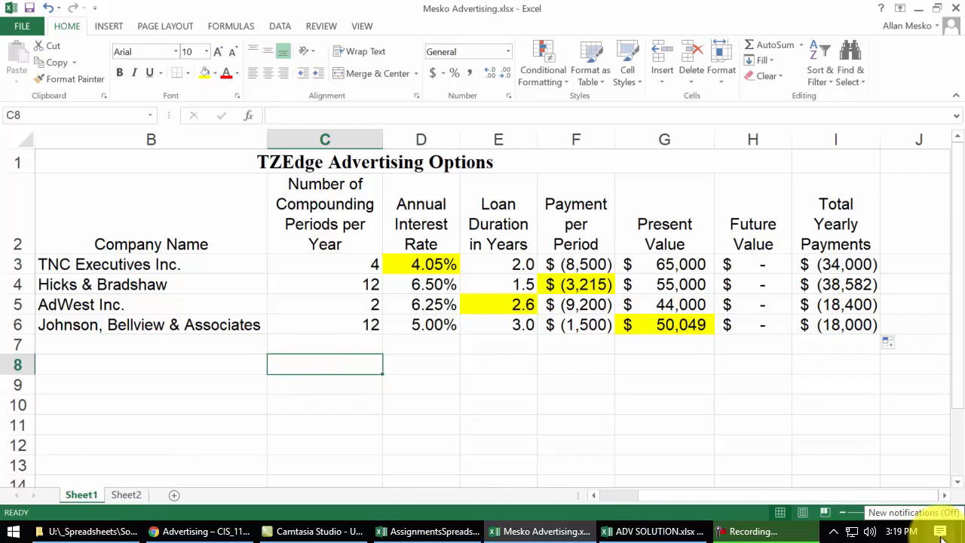
type("Option ")
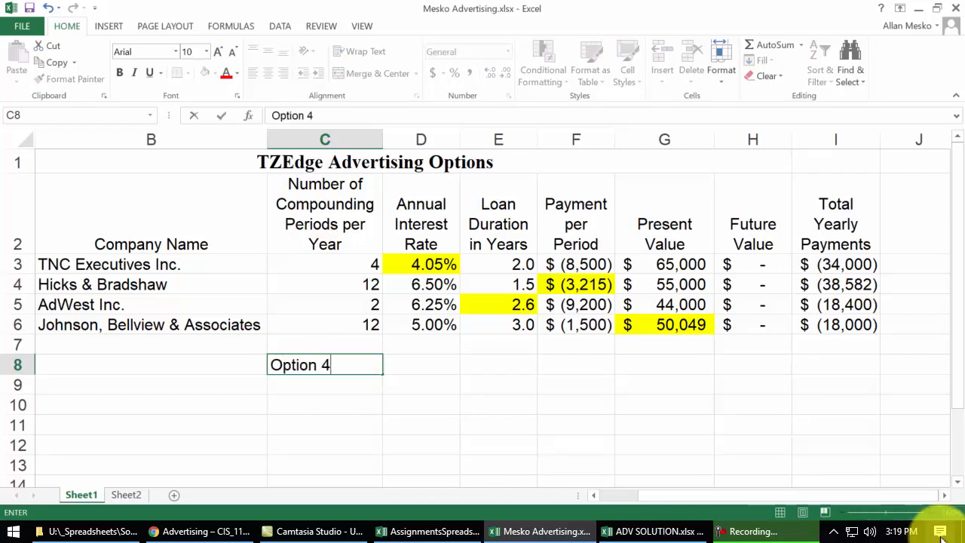
type("4 would minimize the yearly outlay")
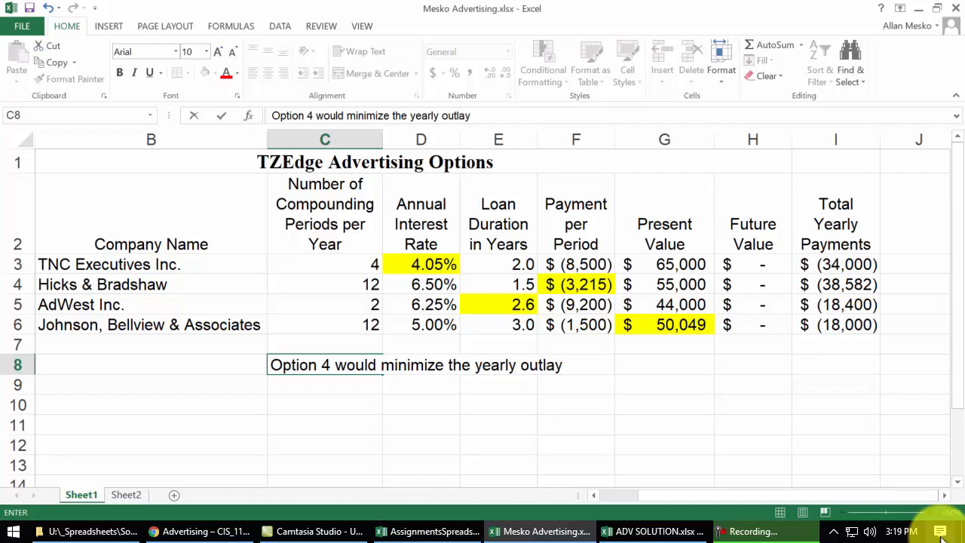
left_click(215, 73)
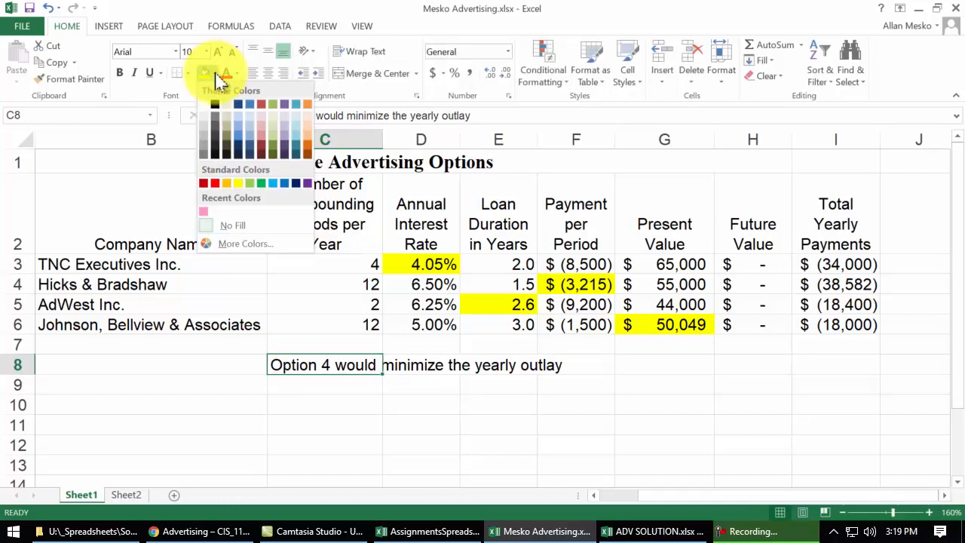
left_click(205, 213)
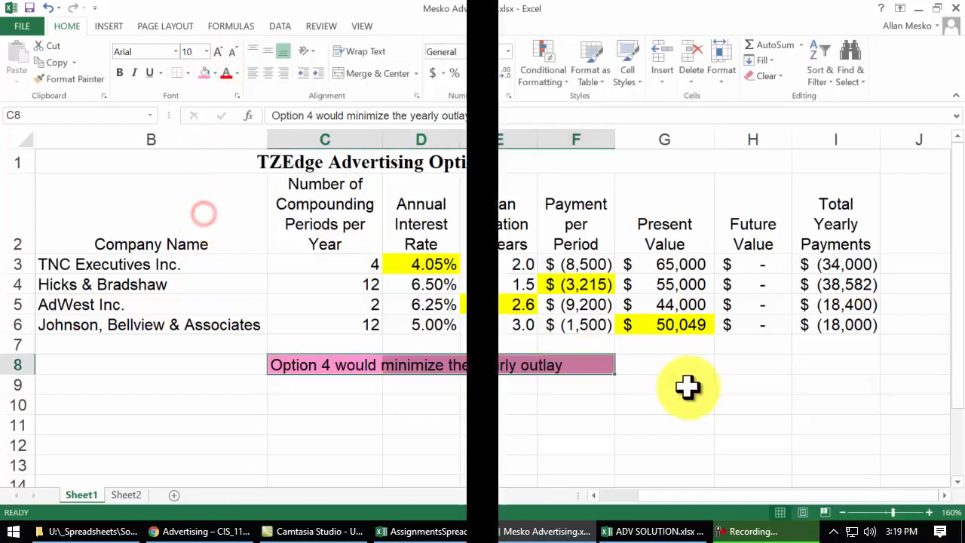